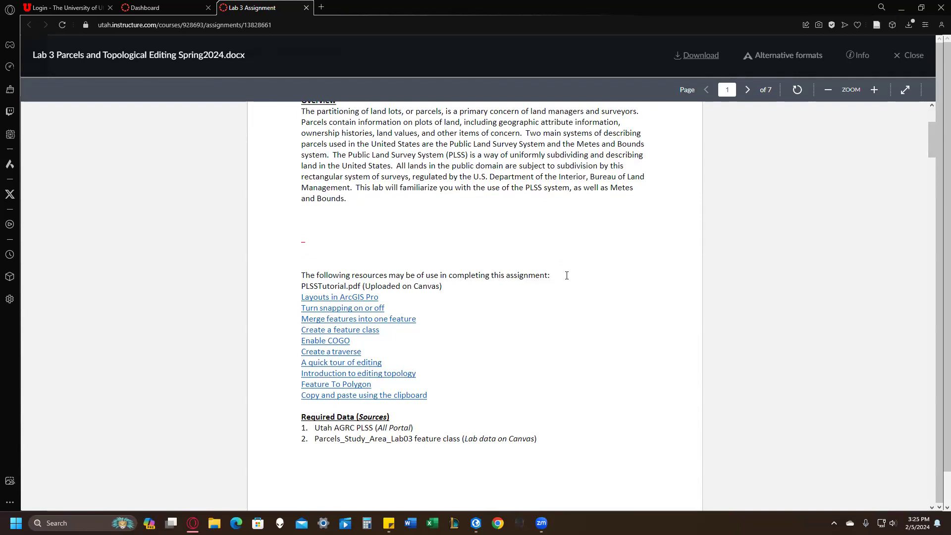
Read the Lab 3 instructions from the resources and required data through the Part 1 PLSS workflow.
scroll(465, 251, down, 4)
scroll(440, 281, up, 2)
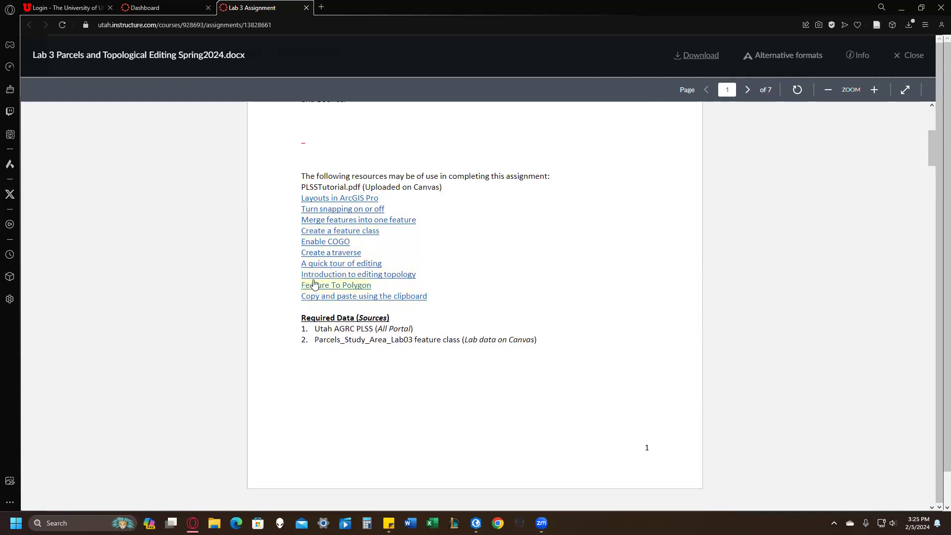
scroll(421, 268, down, 4)
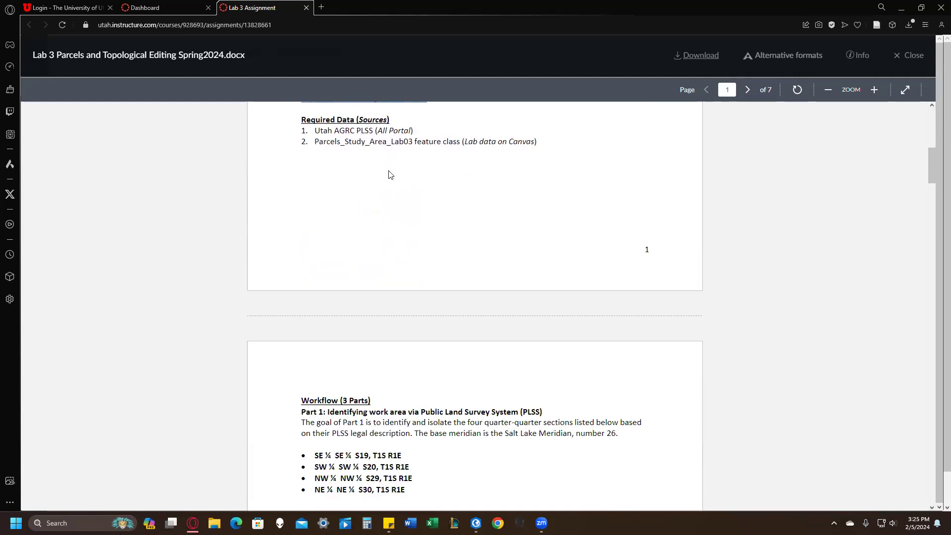
scroll(380, 304, down, 4)
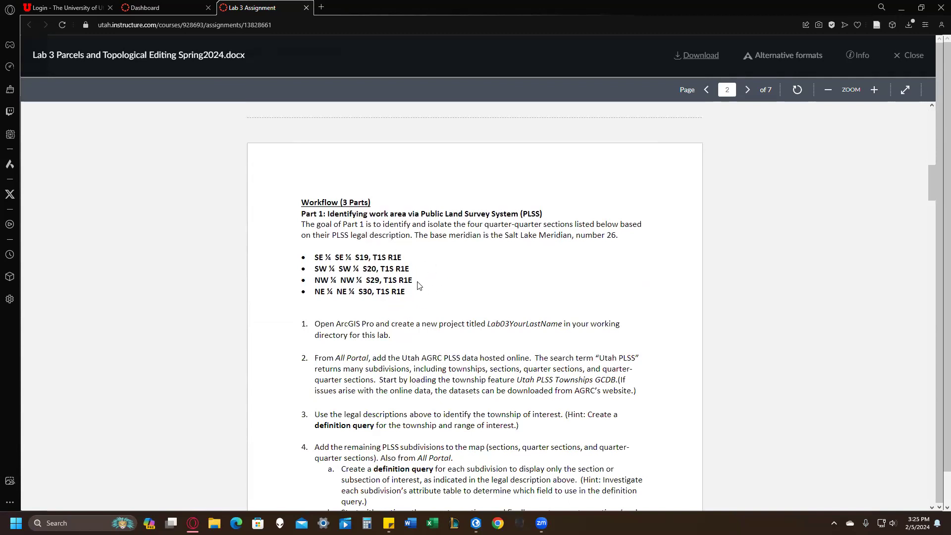
scroll(421, 277, down, 1)
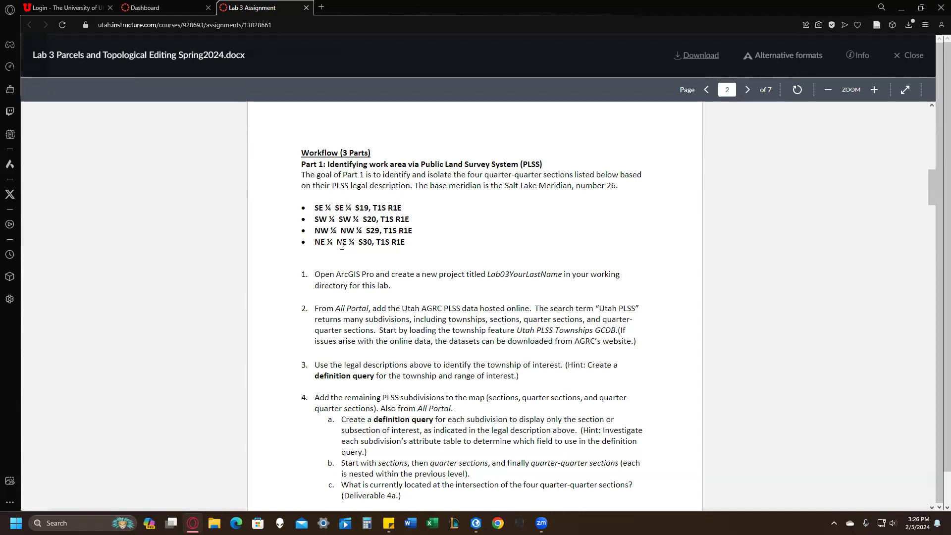
scroll(338, 244, down, 4)
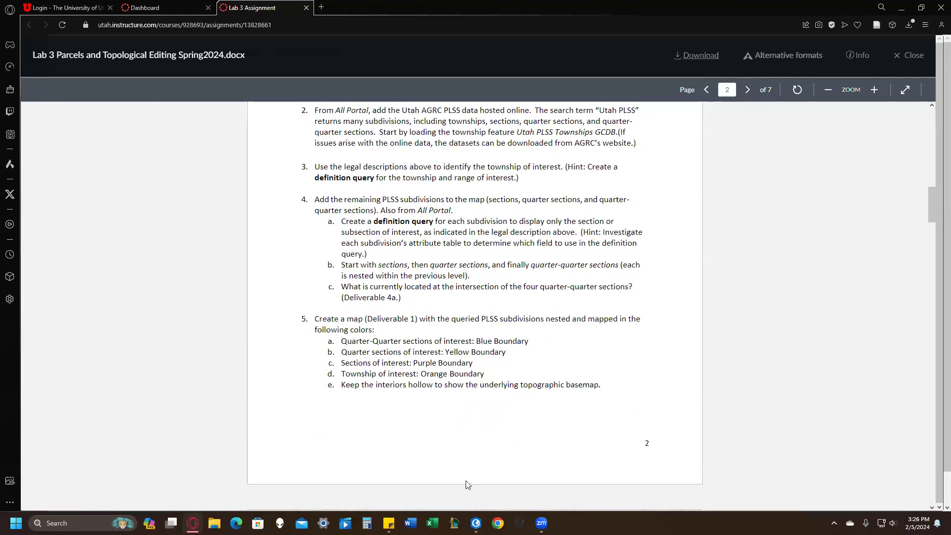
Switch to ArcGIS Pro and turn on the Parcels_Study_Area_Lab03 layer to view the study area near Salt Lake City.
click(476, 522)
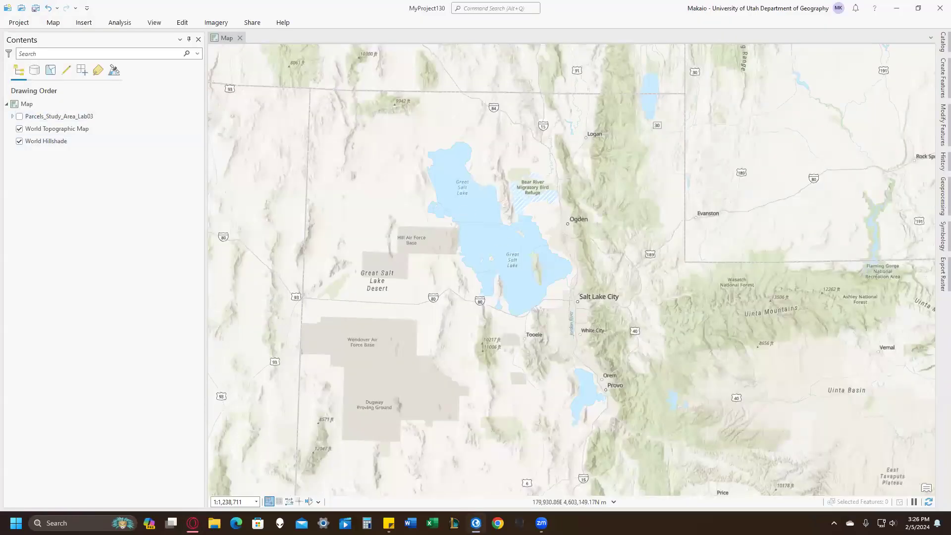
click(19, 116)
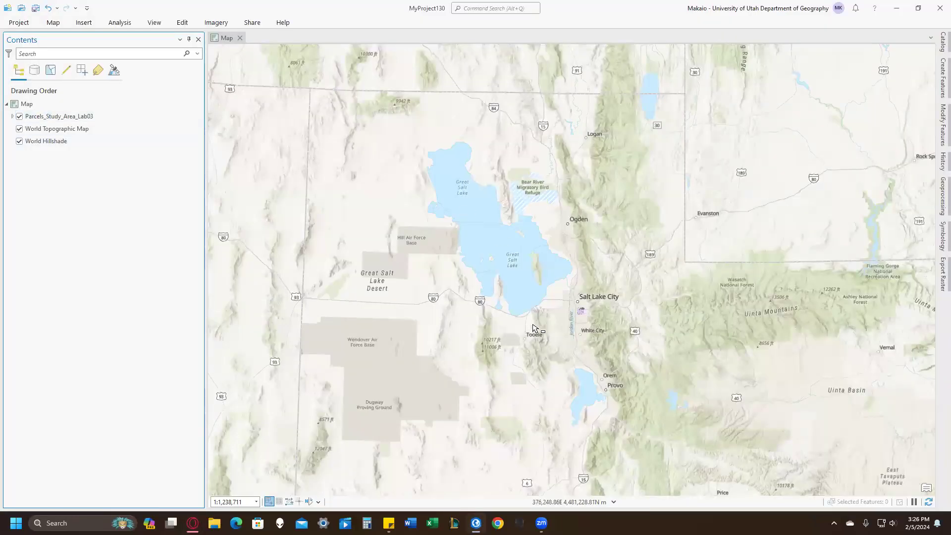
scroll(588, 319, up, 5)
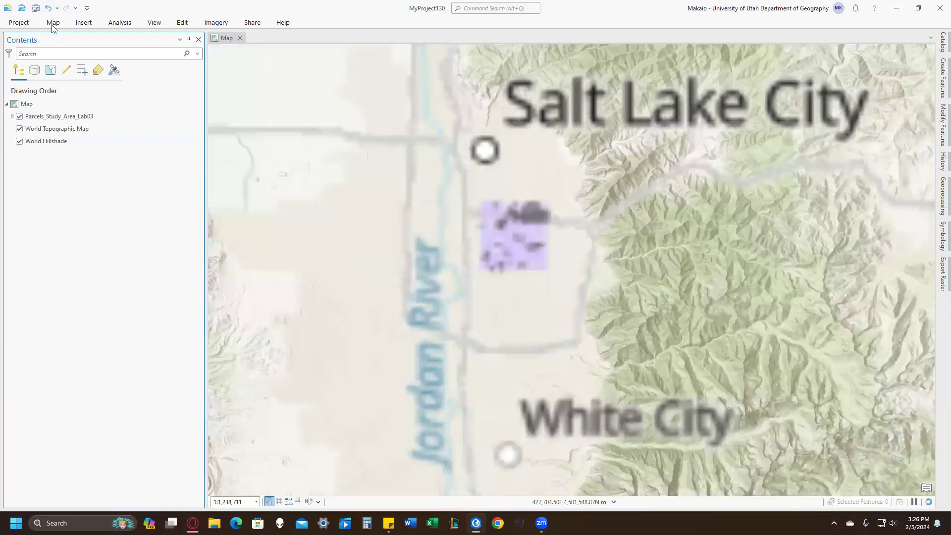
Search ArcGIS Online for "UTah PLSS" in the Catalog.
click(53, 27)
click(941, 114)
click(942, 43)
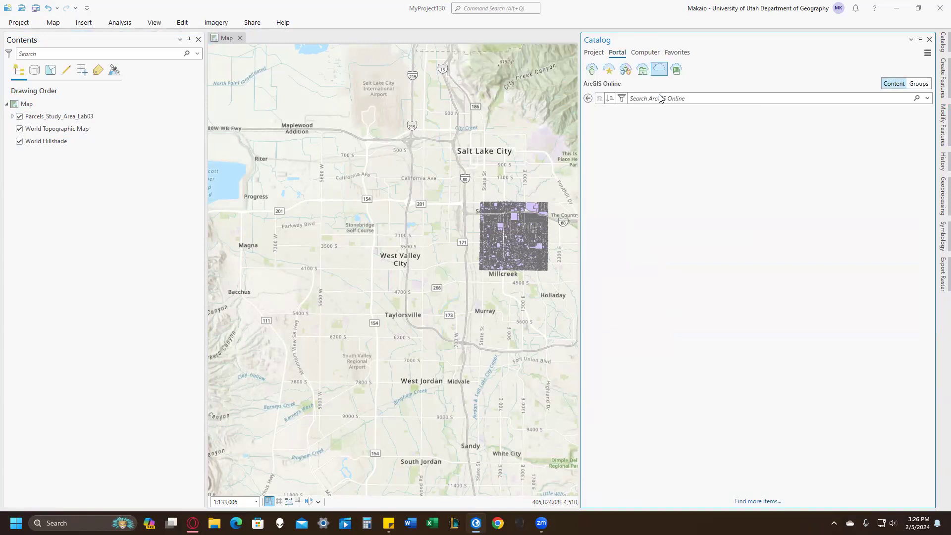
click(666, 97)
text(UTah)
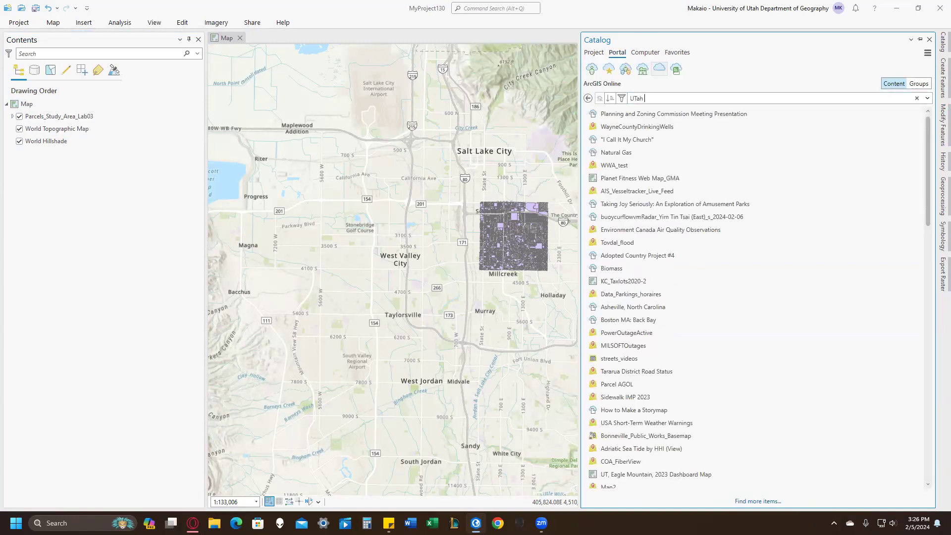
text( PLSS)
key(Return)
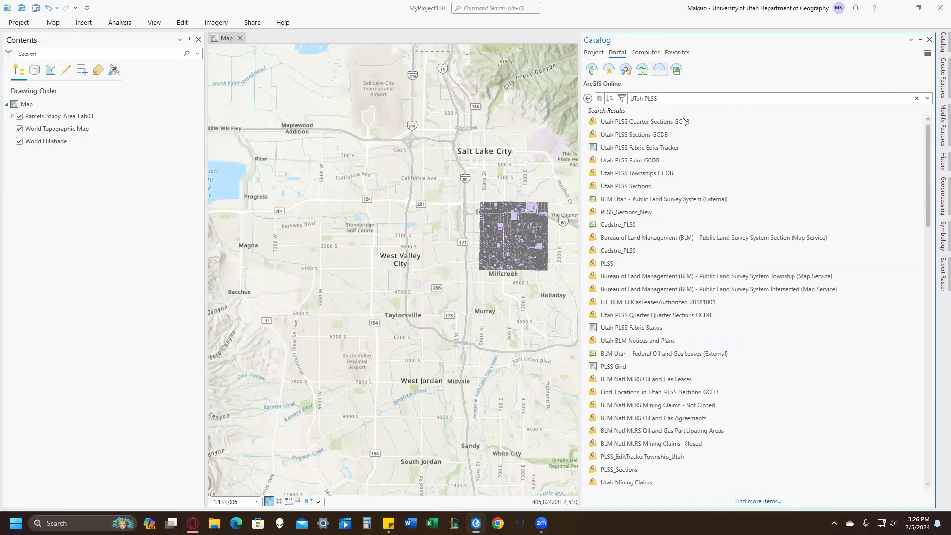
Add the Utah PLSS Townships GCDB layer to the map and hide the Parcels_Study_Area_Lab03 layer.
click(662, 174)
drag(662, 177, 24, 140)
click(19, 142)
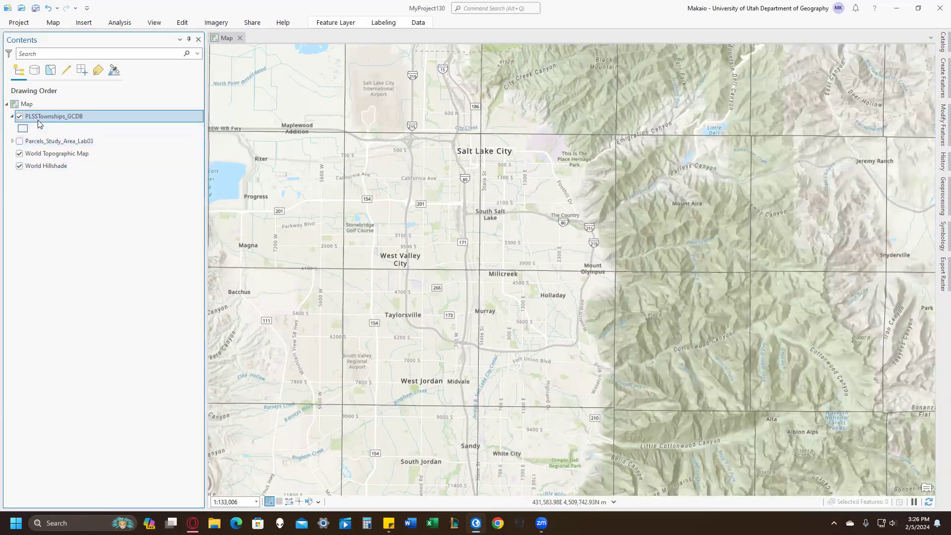
Create a definition query on the PLSSTownships_GCDB layer where TOWNSHIP is equal to 001.
right_click(42, 117)
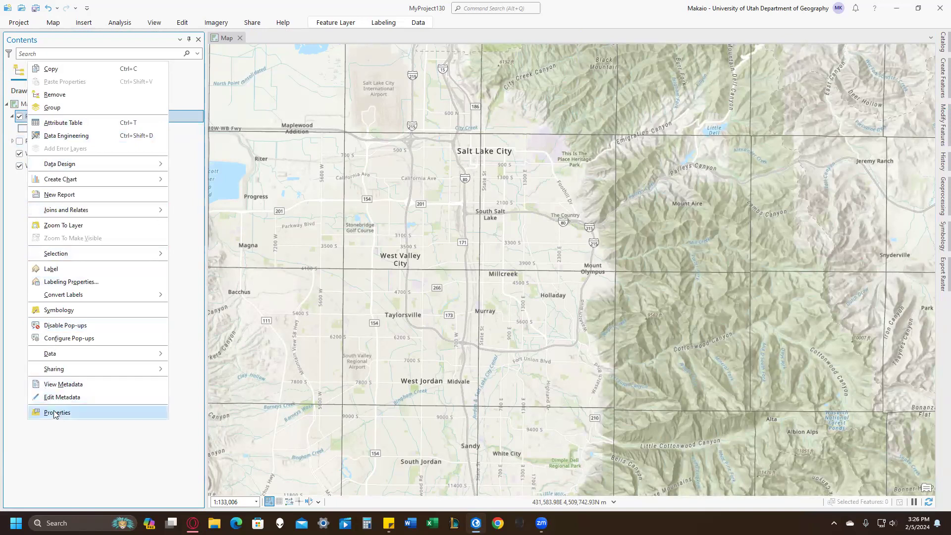
click(67, 421)
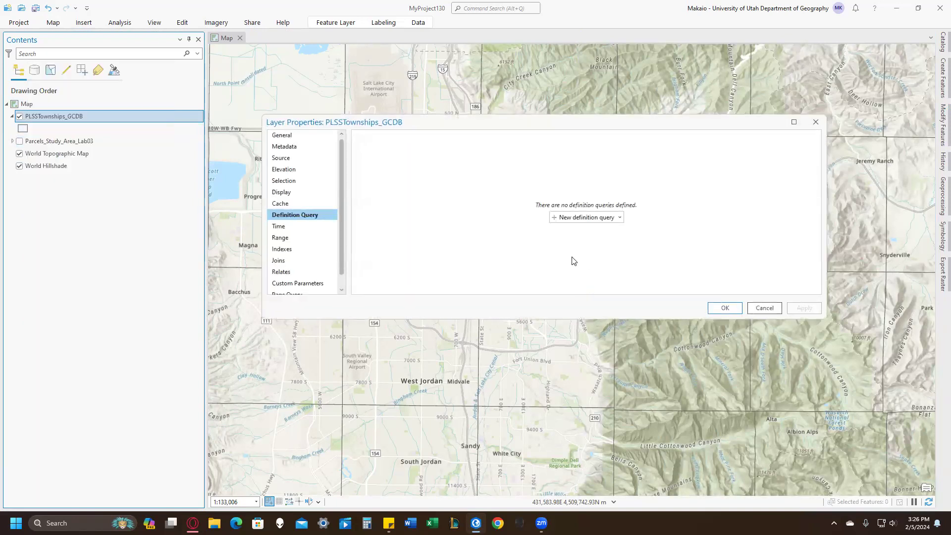
click(574, 218)
click(545, 187)
click(495, 215)
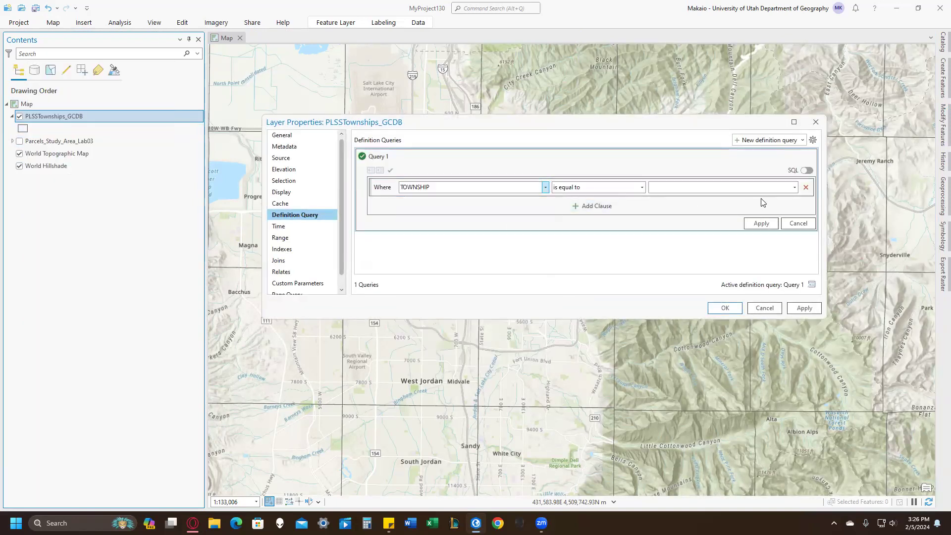
click(795, 186)
click(764, 198)
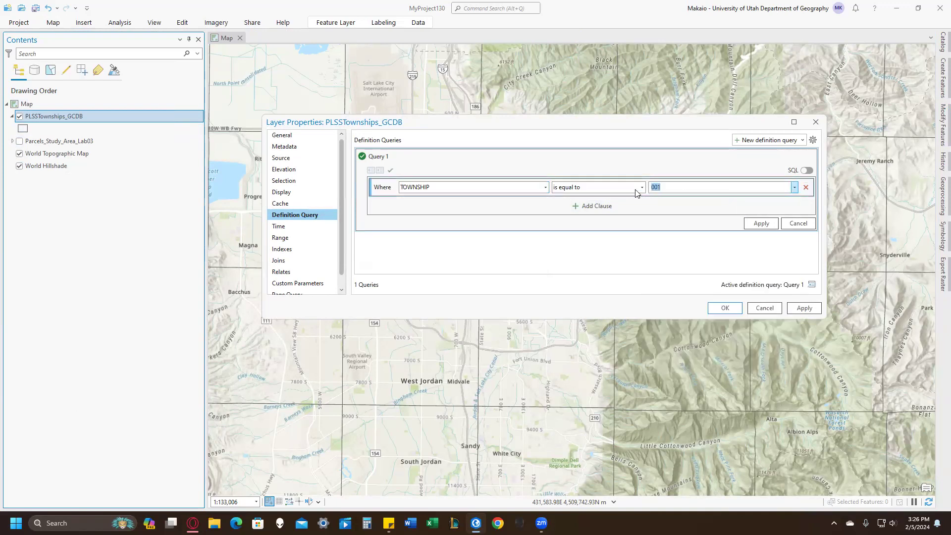
Add an And clause where RANGE is equal to 001 and apply the townships definition query.
click(601, 206)
click(469, 208)
click(464, 251)
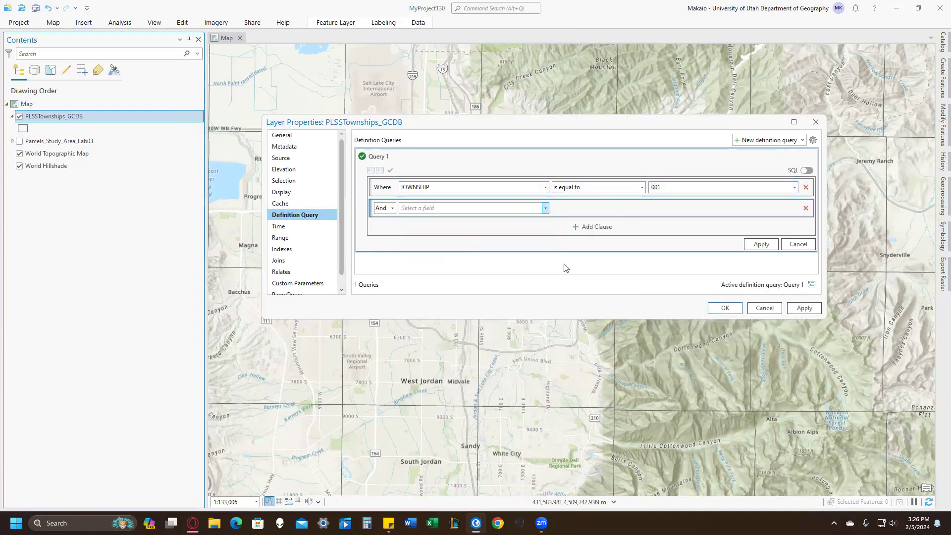
click(795, 210)
click(757, 219)
click(729, 308)
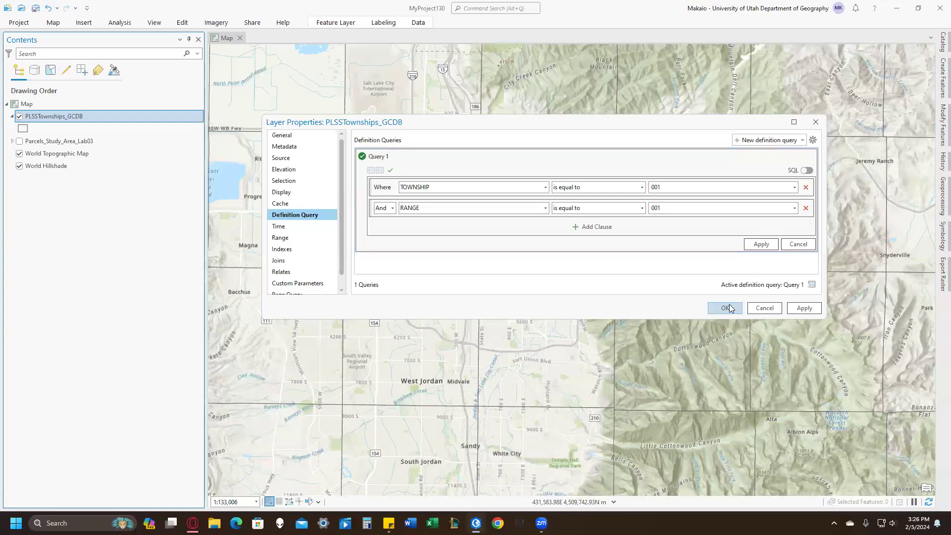
click(725, 308)
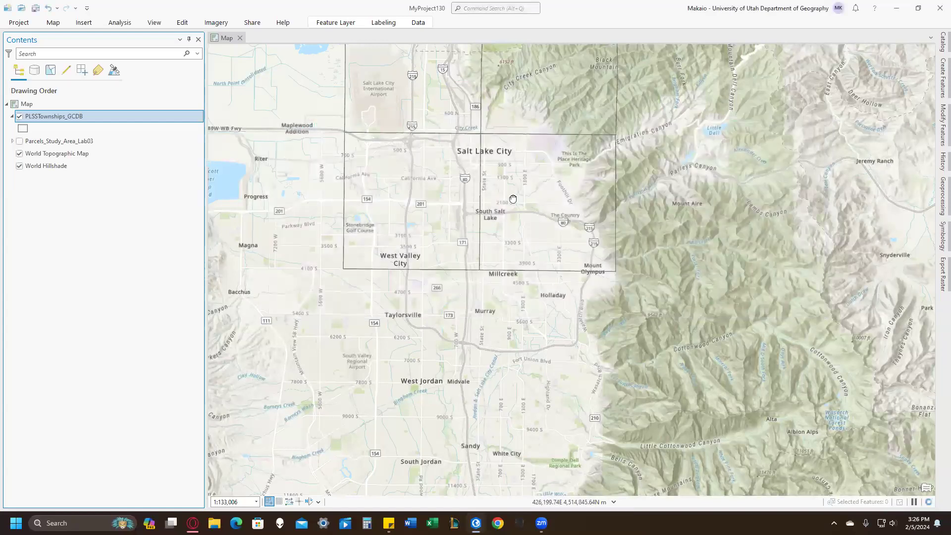
drag(461, 192, 464, 202)
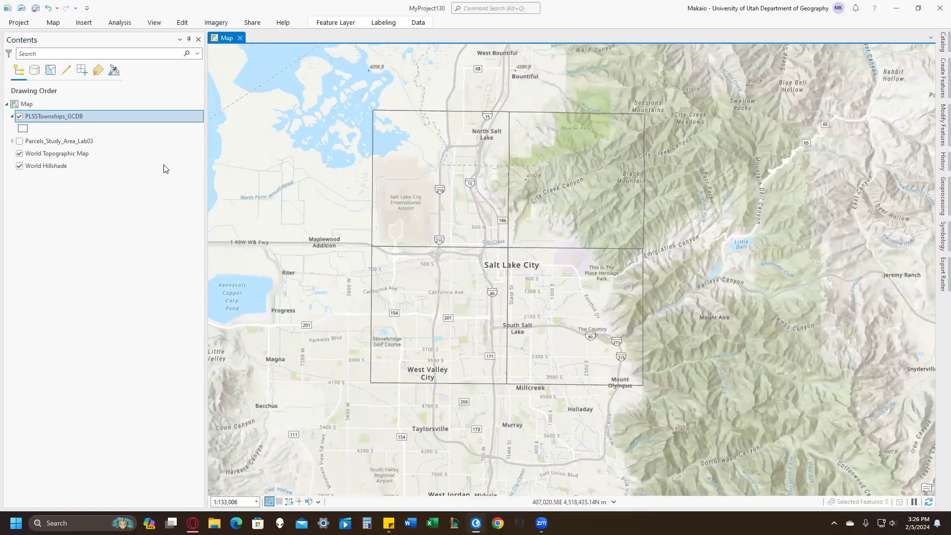
Add the Utah PLSS Sections GCDB layer from the ArcGIS Online results to the map.
click(941, 42)
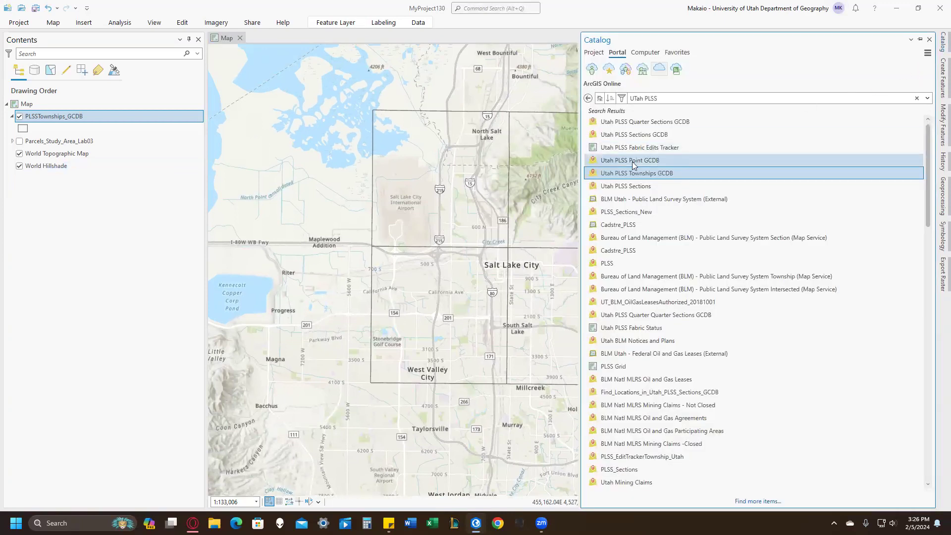
right_click(639, 137)
click(649, 138)
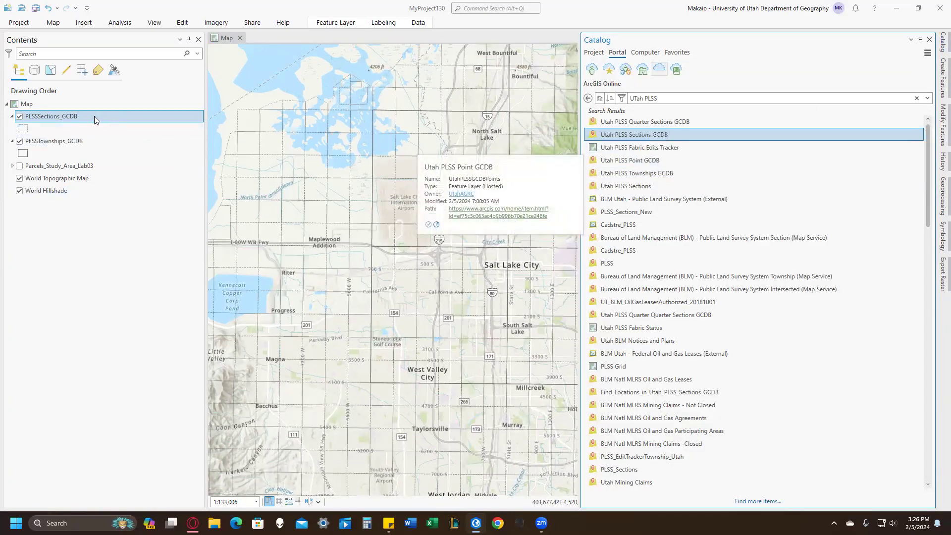
Open the attribute tables of the PLSSSections_GCDB and PLSSTownships_GCDB layers.
right_click(94, 116)
click(128, 178)
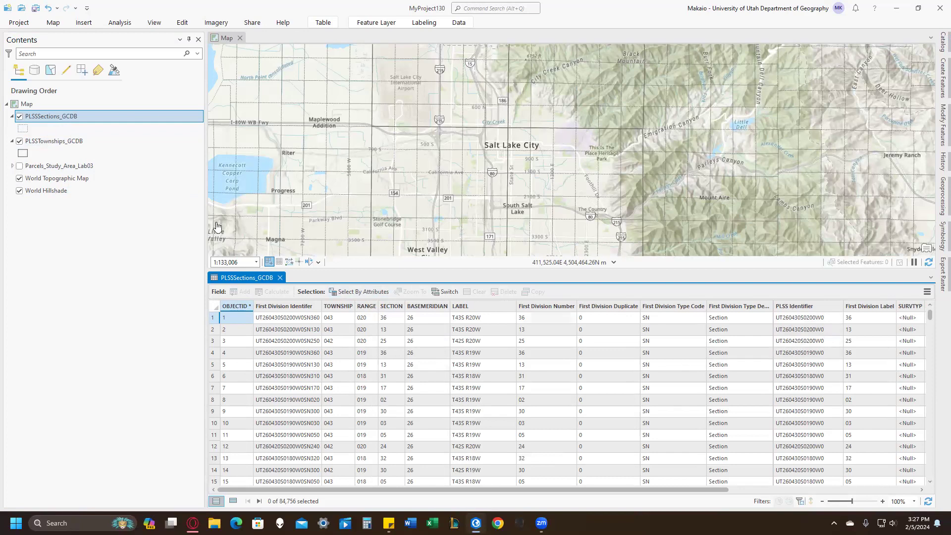
right_click(59, 141)
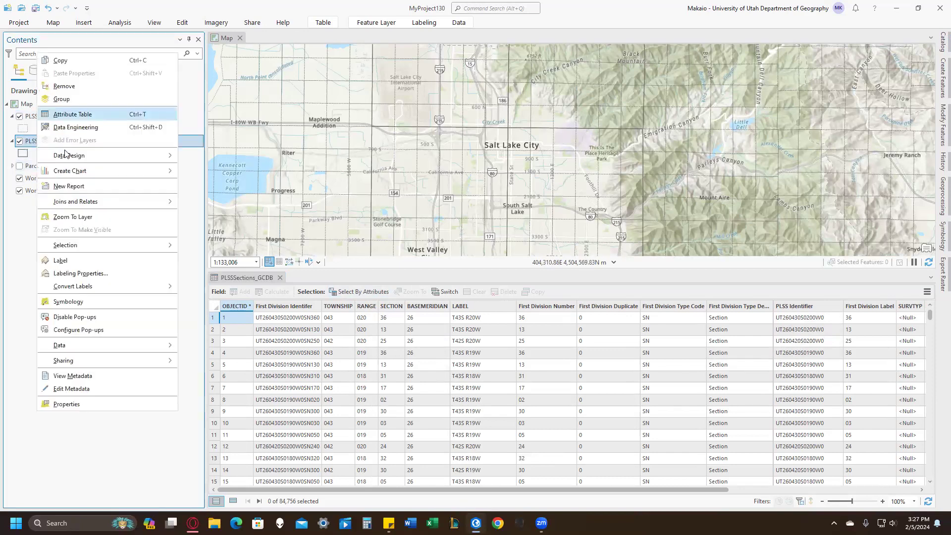
click(67, 116)
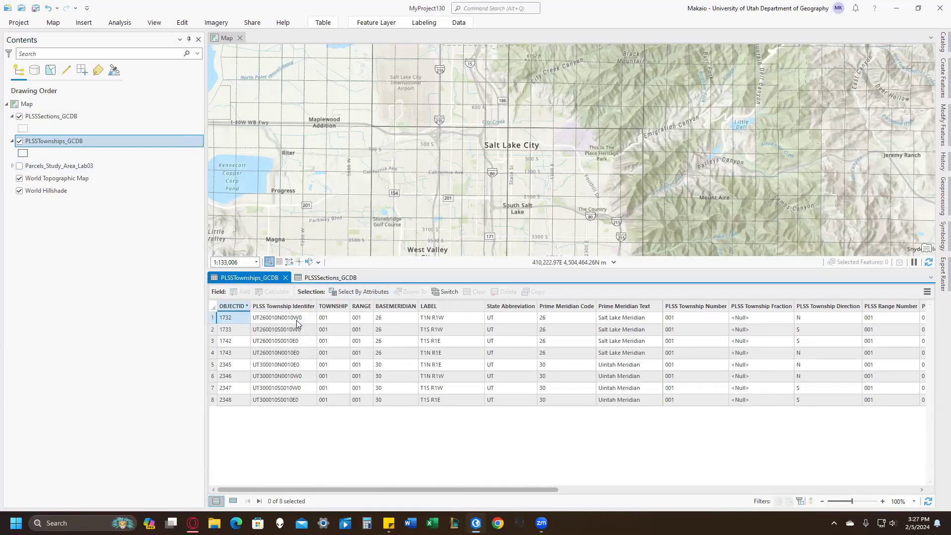
Select the PLSS Township Identifier of the T1S R1E row with base meridian 26 and switch to the notes app.
right_click(280, 317)
click(298, 321)
click(389, 523)
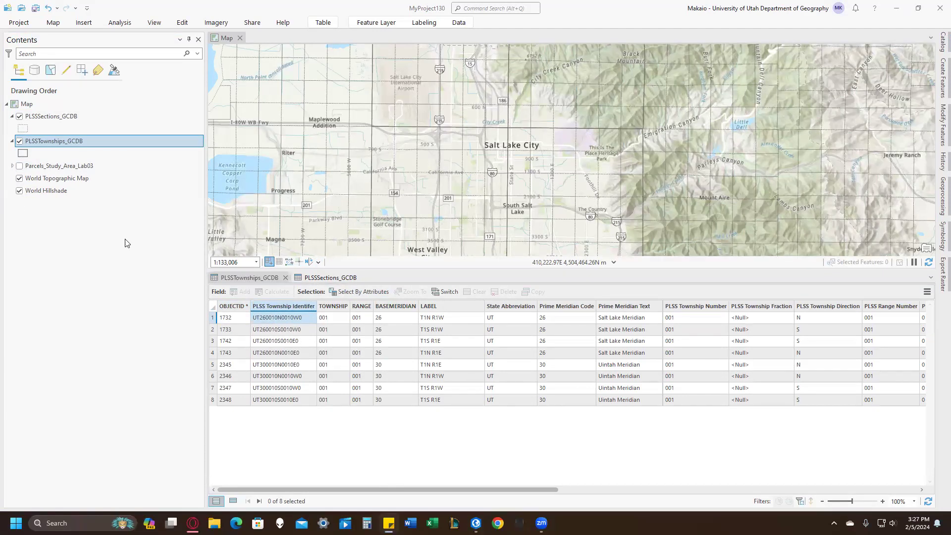
click(276, 342)
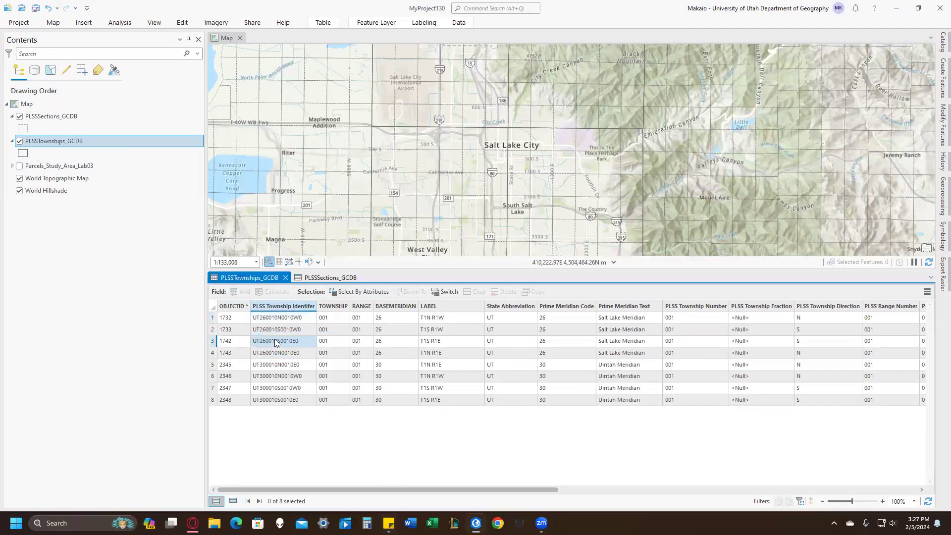
key(alt+Tab)
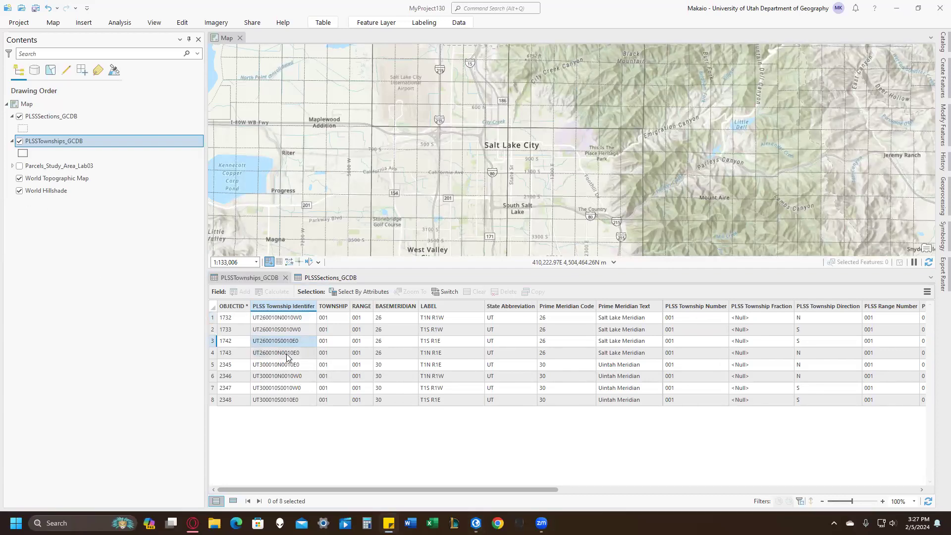
Open Select By Attributes for the PLSSSections_GCDB table and remove all four existing clauses.
click(323, 278)
click(378, 291)
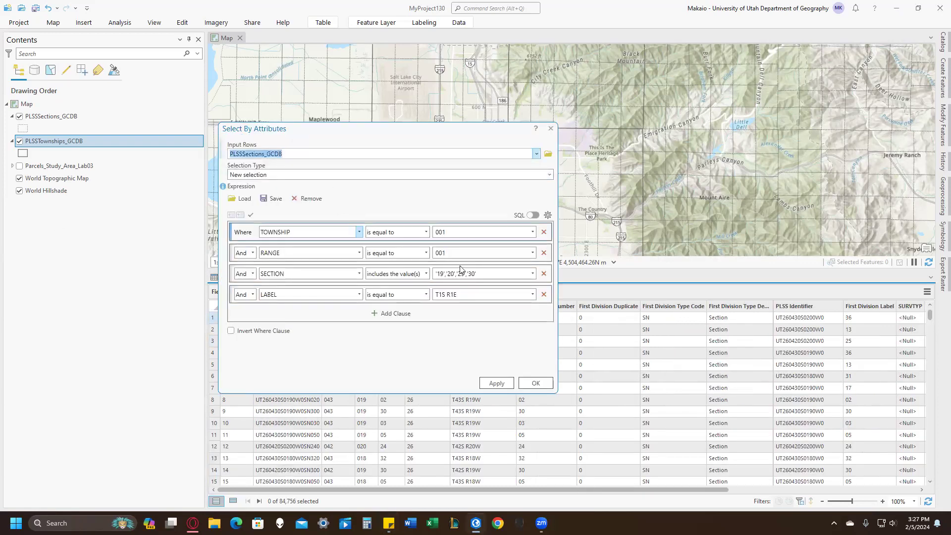
click(544, 294)
click(544, 274)
click(543, 253)
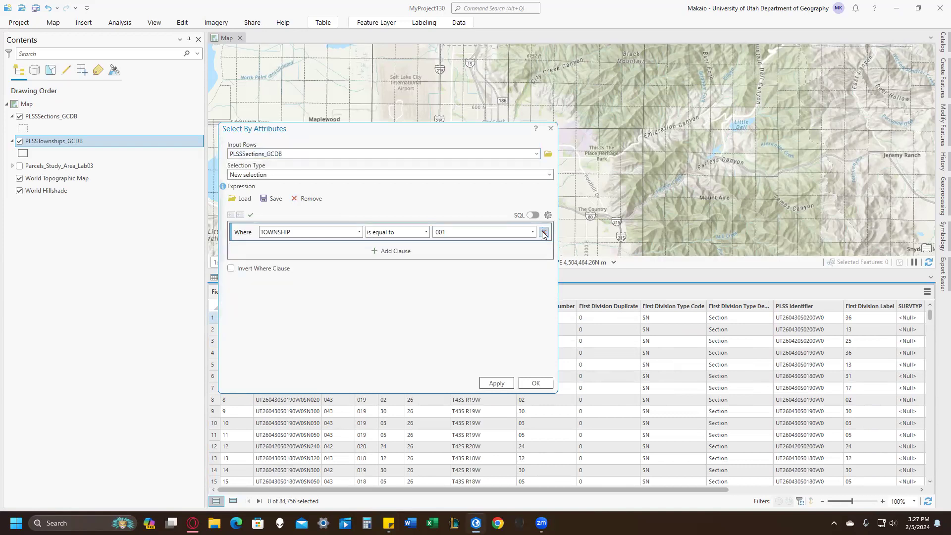
click(544, 232)
Add a clause selecting PLSSSections_GCDB rows whose PLSS Identifier equals the copied township identifiers, and apply it.
click(384, 249)
click(344, 234)
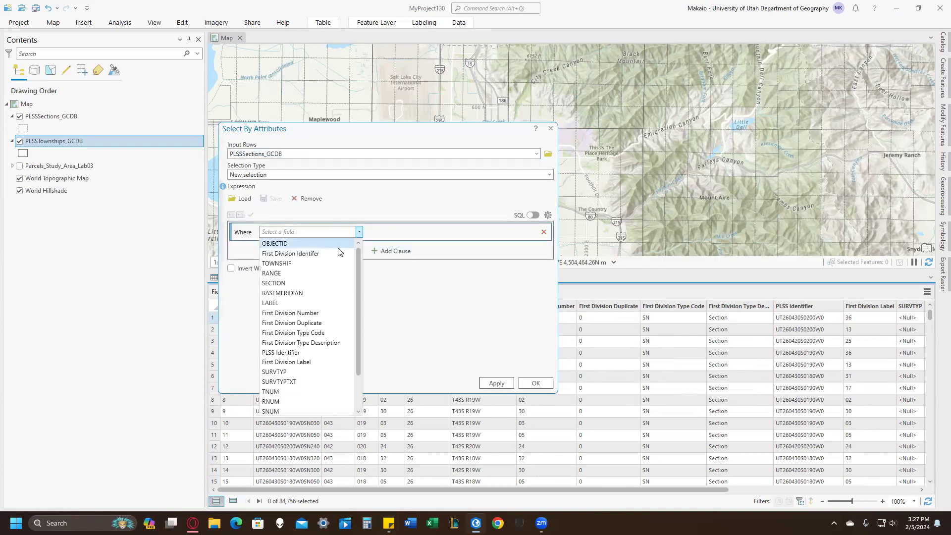
click(360, 137)
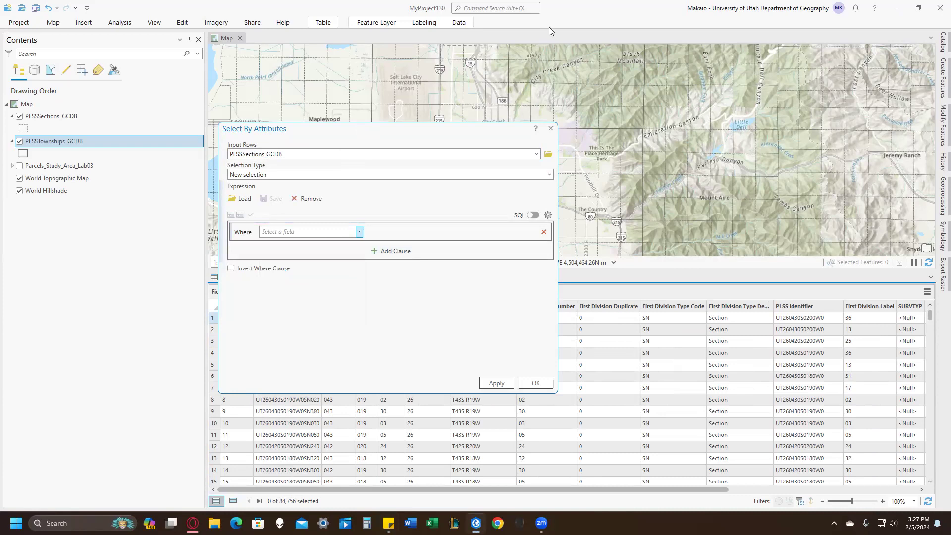
drag(355, 135, 549, 27)
click(516, 121)
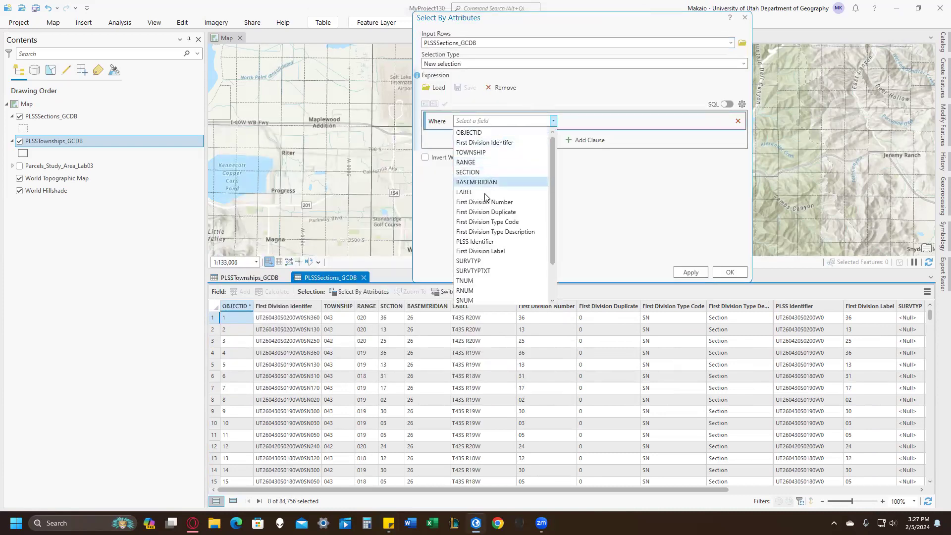
scroll(510, 183, down, 2)
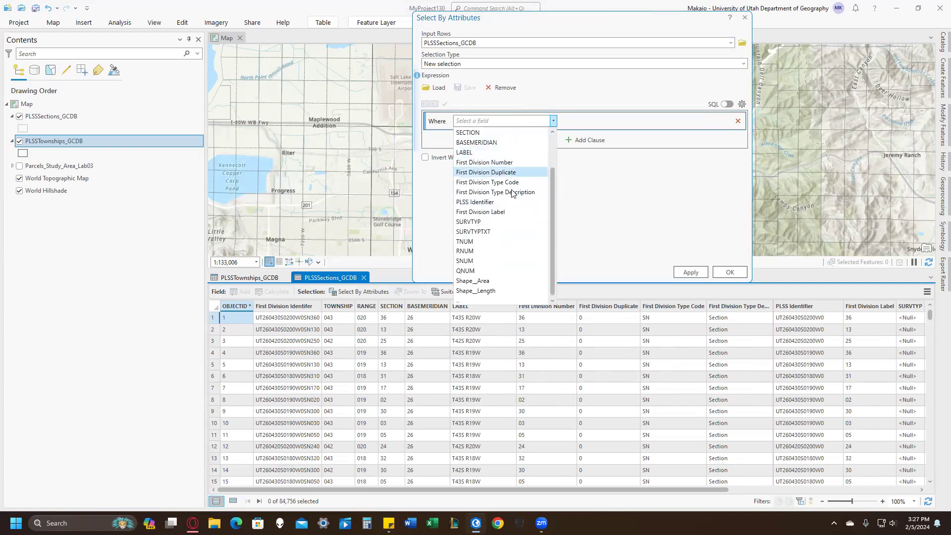
click(490, 202)
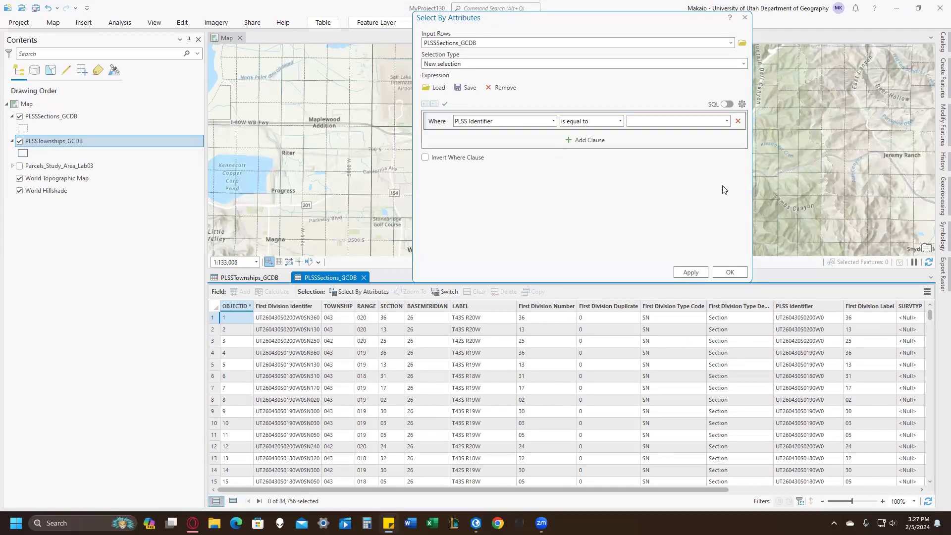
click(663, 121)
key(ctrl+v)
click(691, 273)
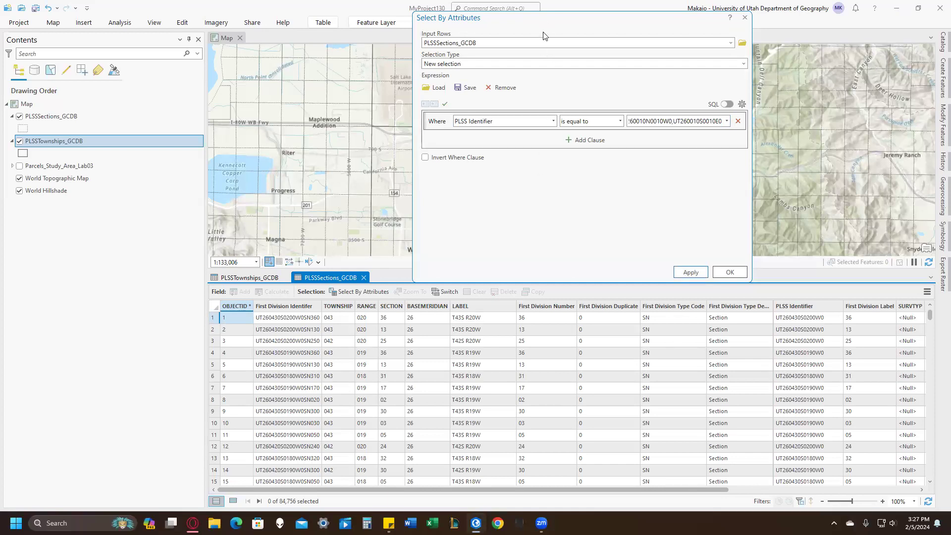
Trim the PLSS Identifier value to UT260010S0010E0 only and apply the selection to the PLSSSections_GCDB layer.
drag(543, 34, 572, 179)
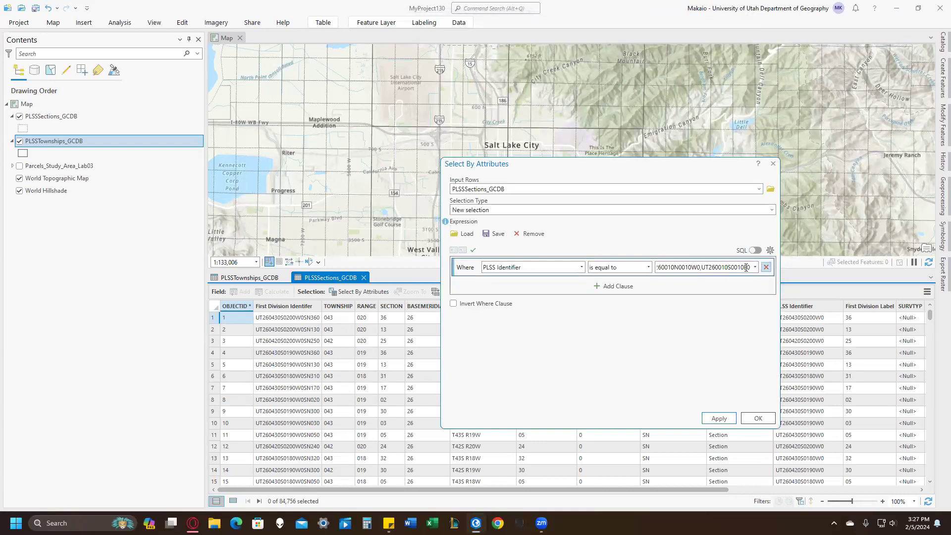
click(703, 268)
click(706, 268)
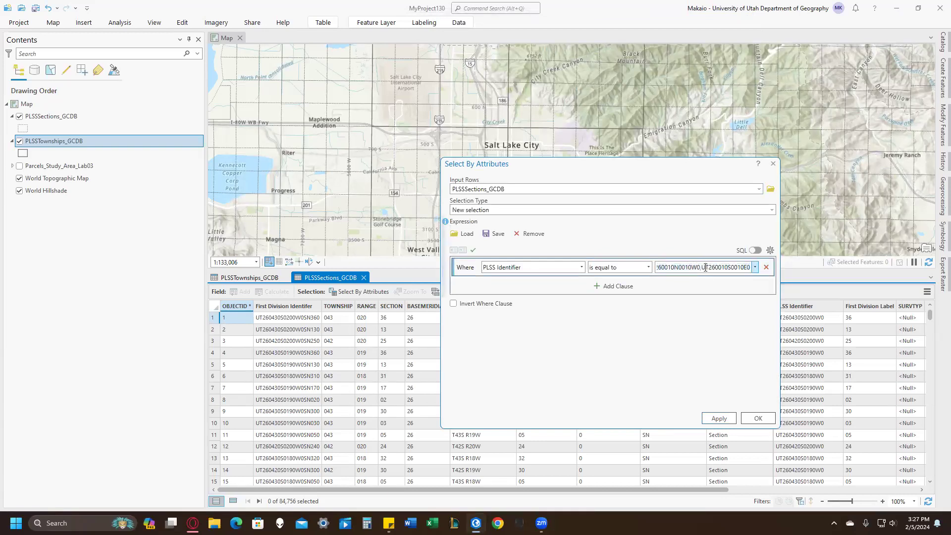
drag(701, 268, 630, 274)
key(BackSpace)
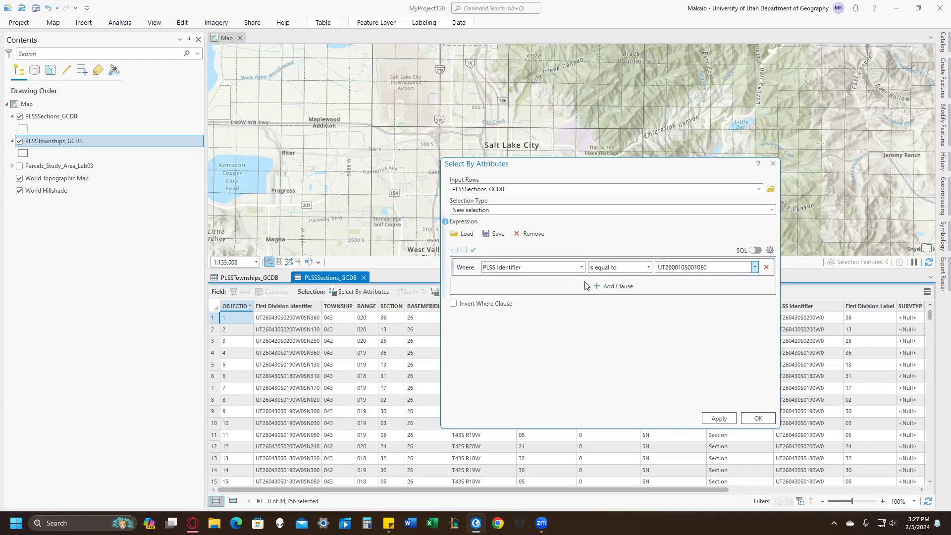
click(728, 420)
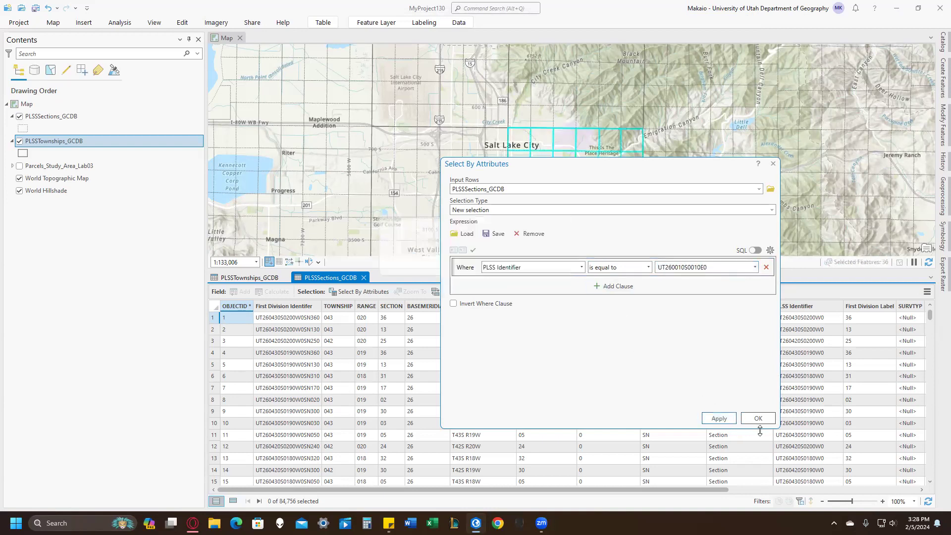
click(758, 419)
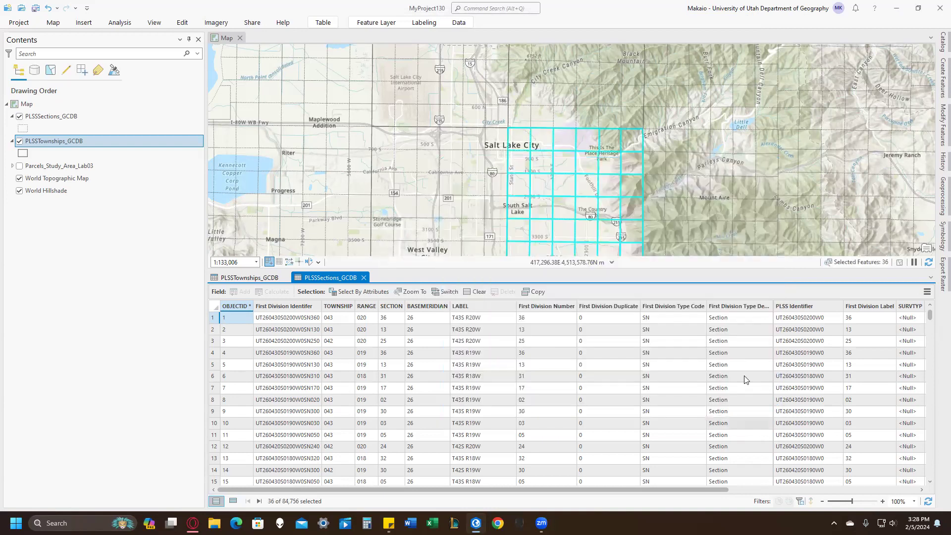
Clear the PLSSSections_GCDB selection and hide the PLSSTownships_GCDB layer.
scroll(636, 179, down, 5)
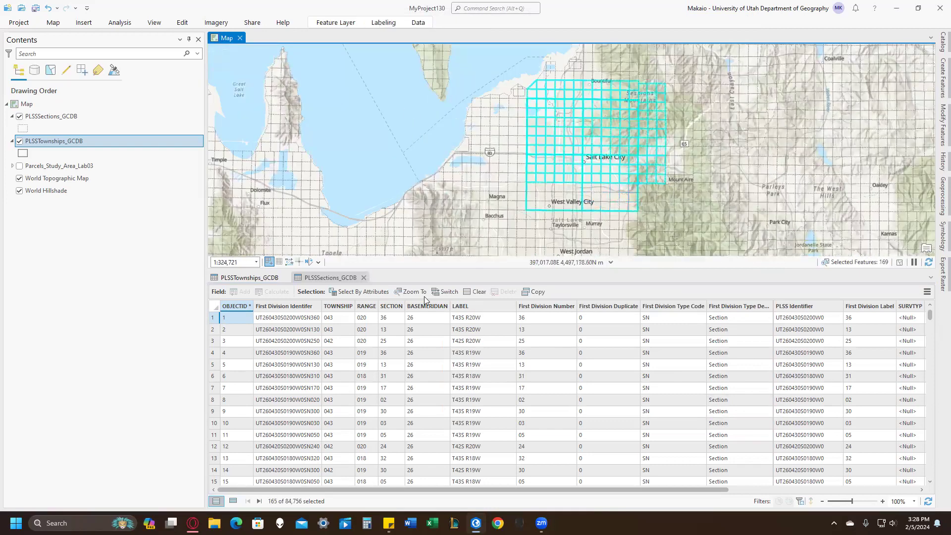
click(476, 292)
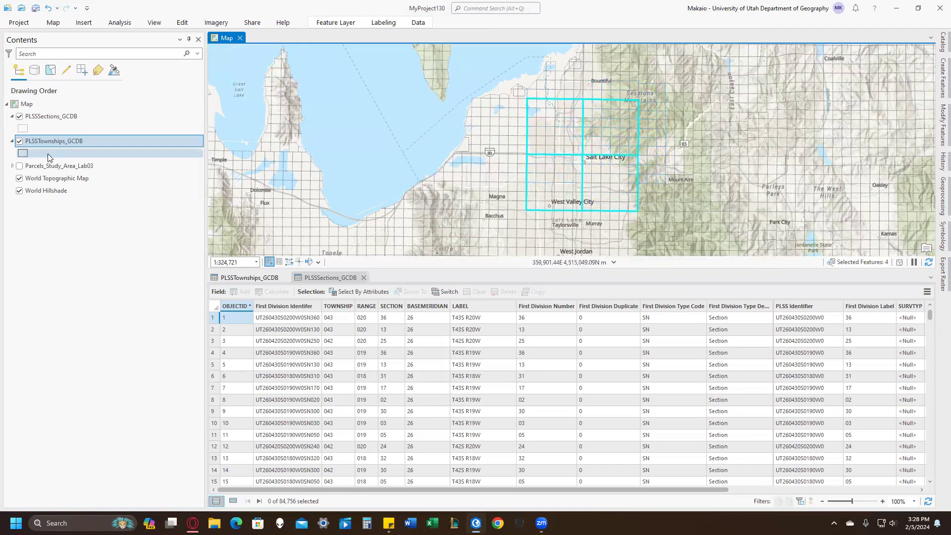
click(19, 141)
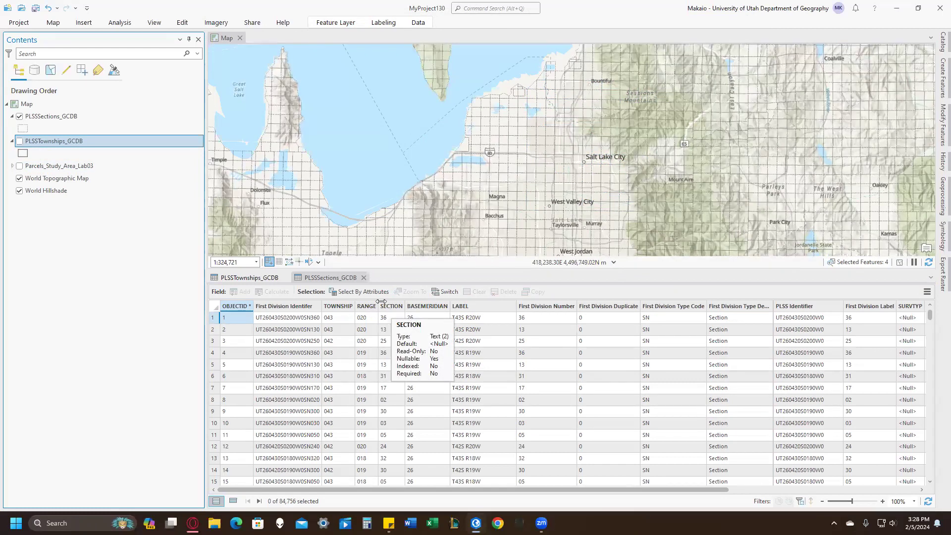
Reopen Select By Attributes for PLSSSections_GCDB and replace the existing clause with RANGE is equal to 001.
click(359, 291)
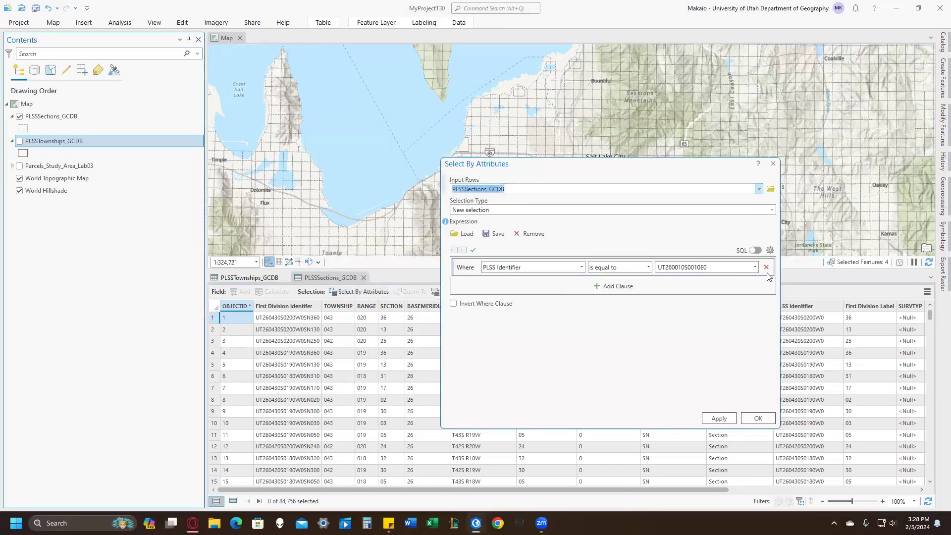
click(767, 267)
click(616, 286)
click(539, 268)
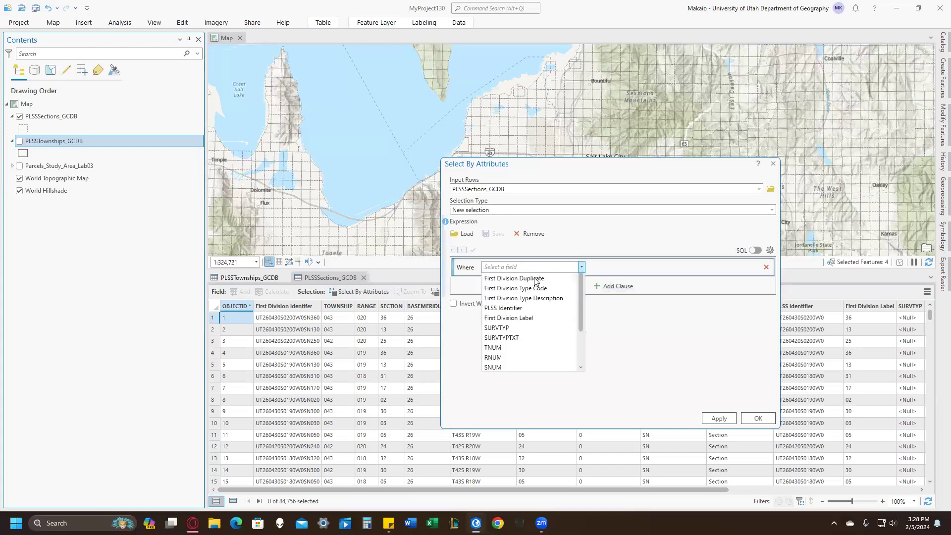
click(521, 311)
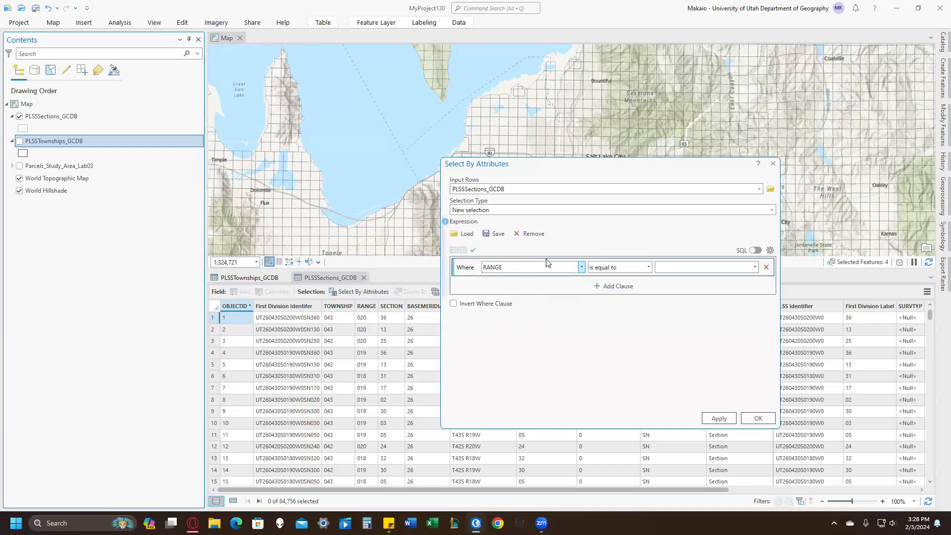
click(755, 267)
click(704, 279)
Add a second And clause requiring TOWNSHIP to be equal to 001.
click(613, 285)
click(497, 323)
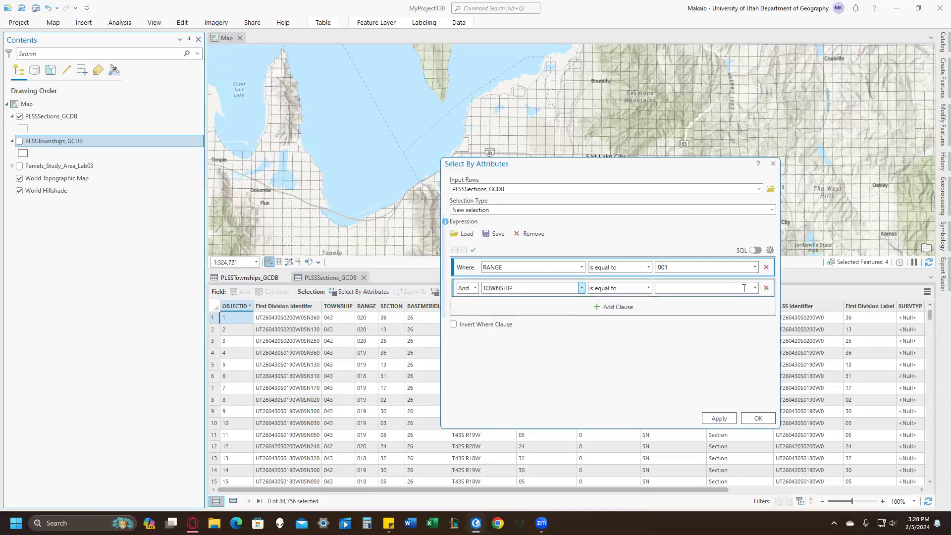
click(755, 288)
click(667, 298)
Add a third And clause on the SECTION field using the operator "includes the value(s)".
click(614, 307)
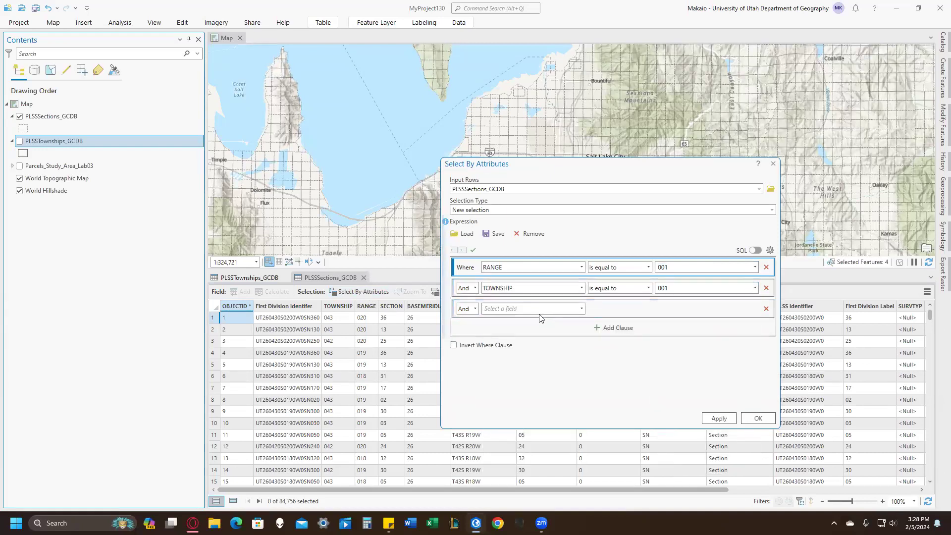
click(540, 311)
click(518, 361)
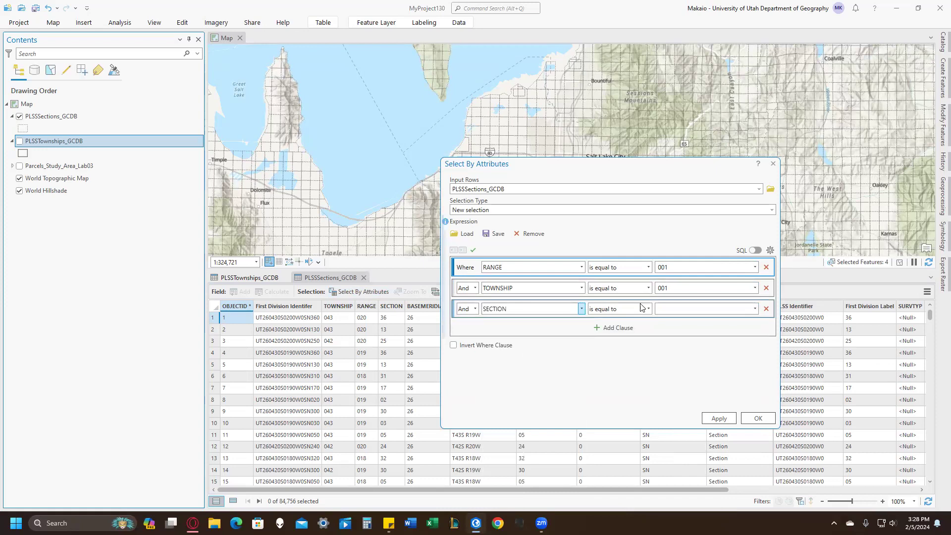
click(644, 309)
click(620, 377)
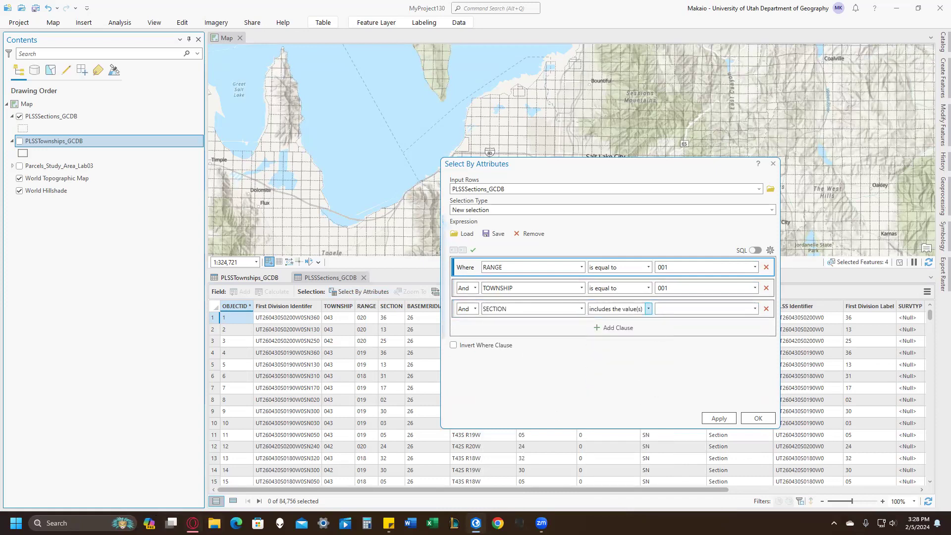
Check the section numbers in the Lab 3 assignment, enter 19,20,29,30 as the SECTION values and apply the selection.
key(alt+Tab)
scroll(456, 365, up, 10)
scroll(455, 364, down, 4)
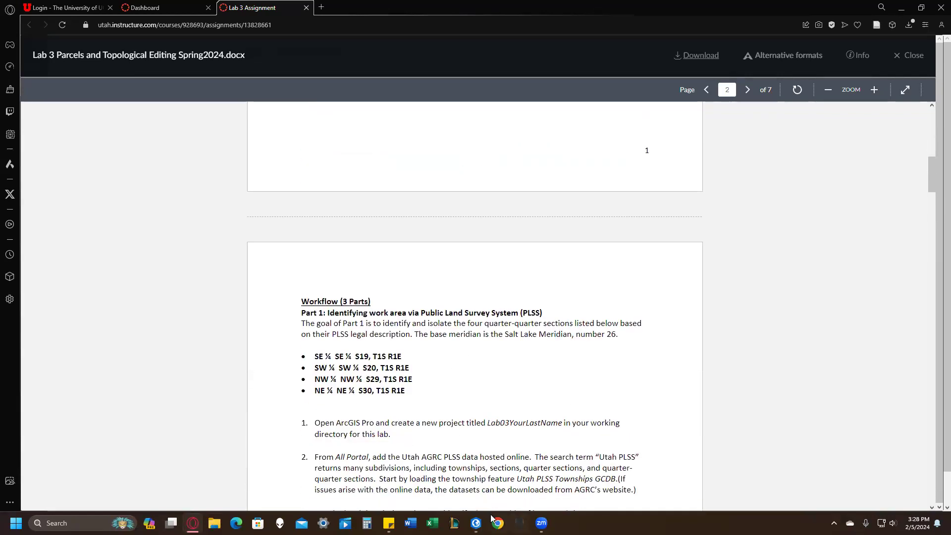
click(476, 523)
click(678, 310)
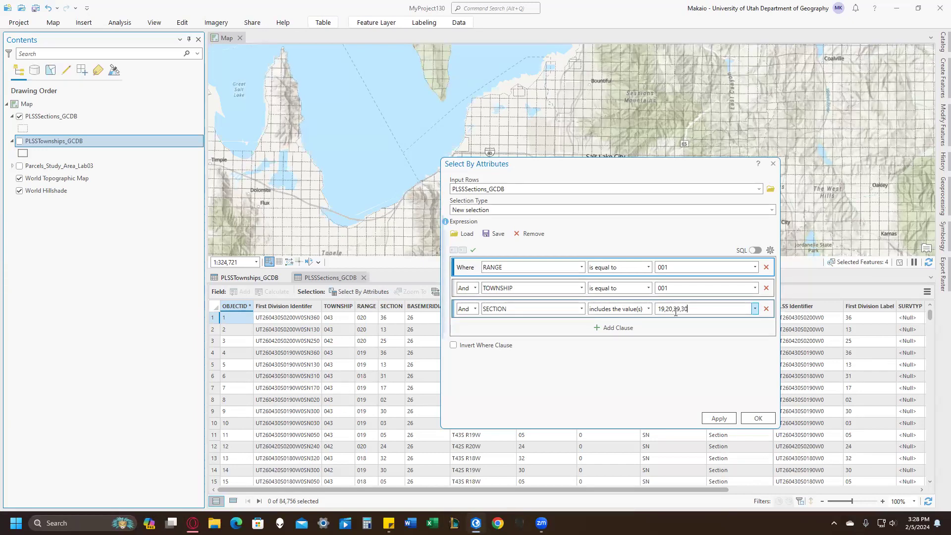
click(720, 418)
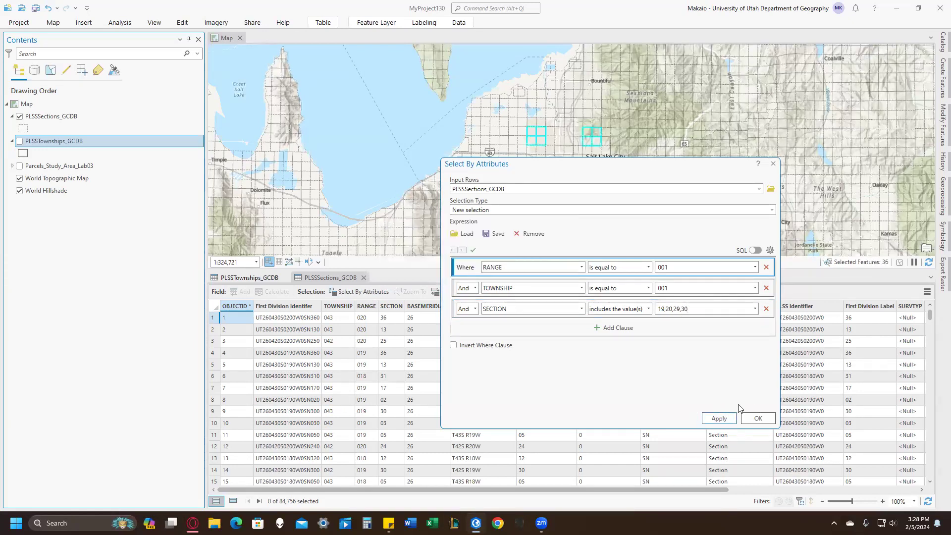
click(757, 418)
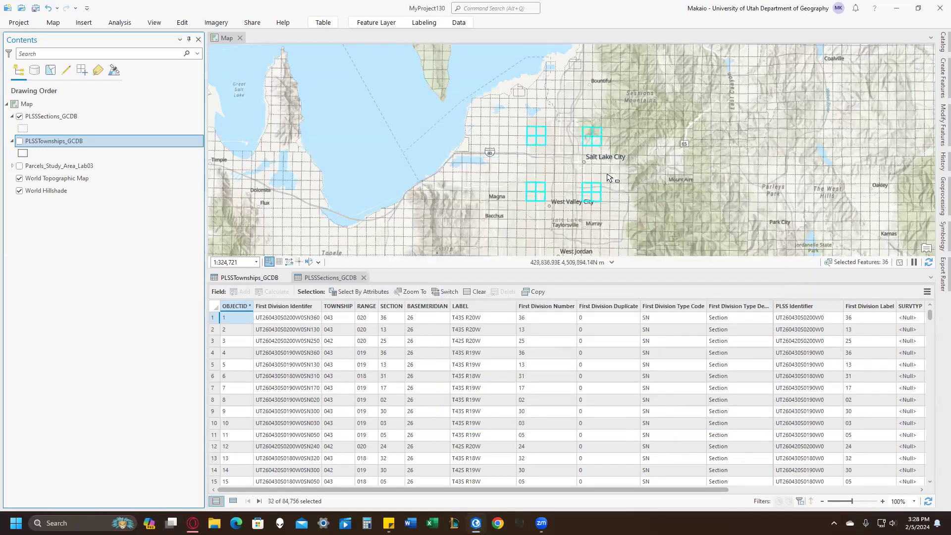
Briefly display the parcels study area for reference, then select only the four sections around South Salt Lake that overlap it.
scroll(587, 195, up, 4)
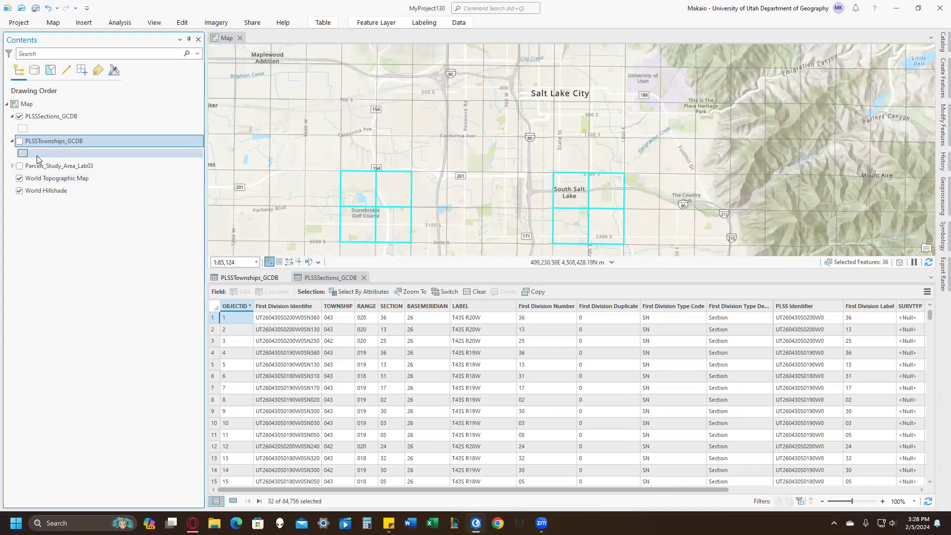
click(20, 166)
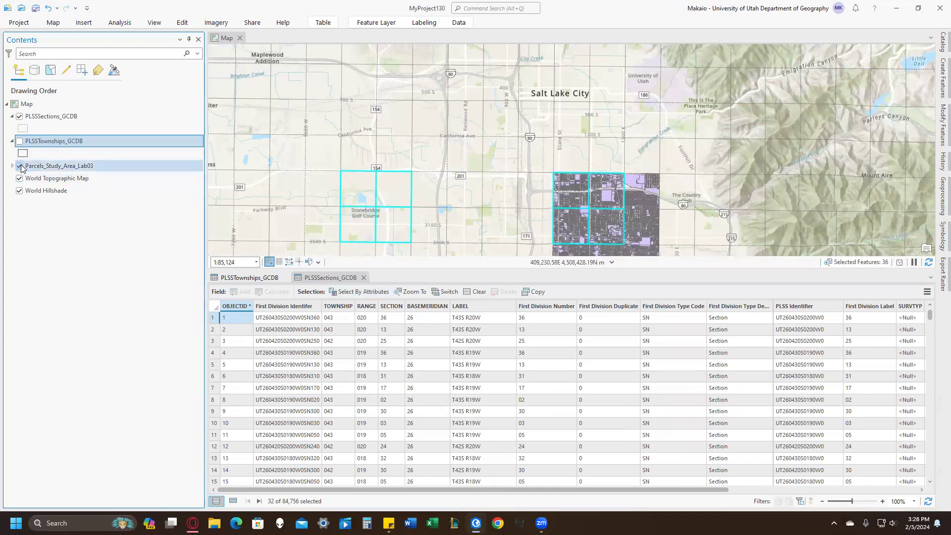
click(20, 166)
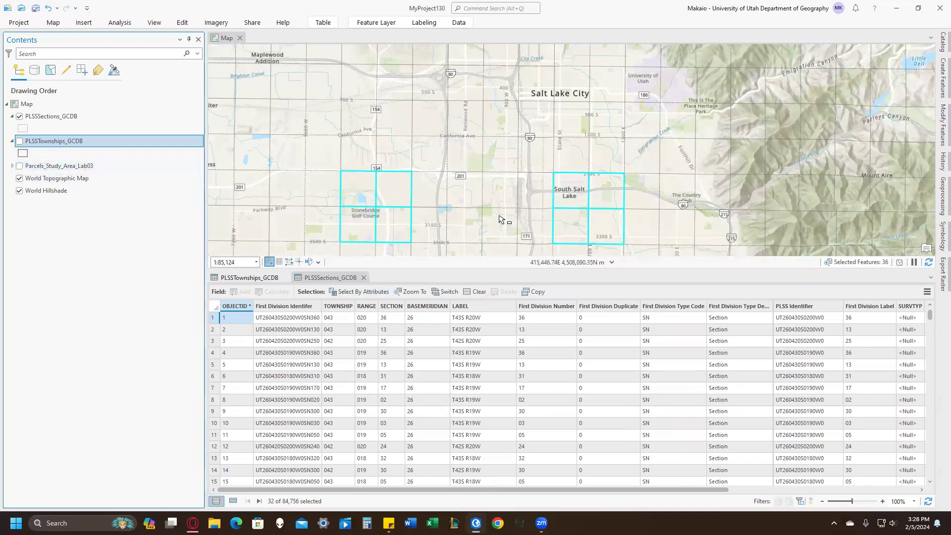
drag(572, 198, 614, 214)
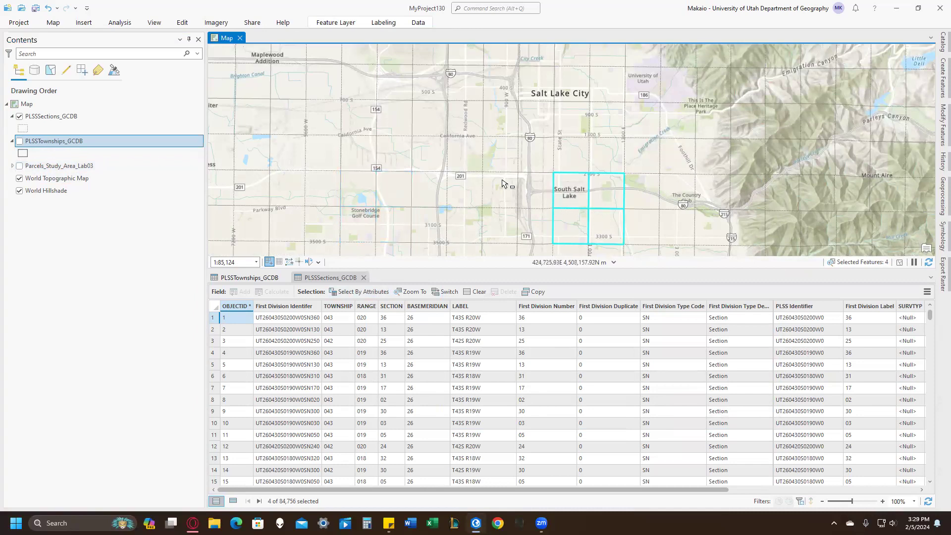
Export the selected PLSSSections_GCDB features to a new layer with the default export settings.
click(53, 22)
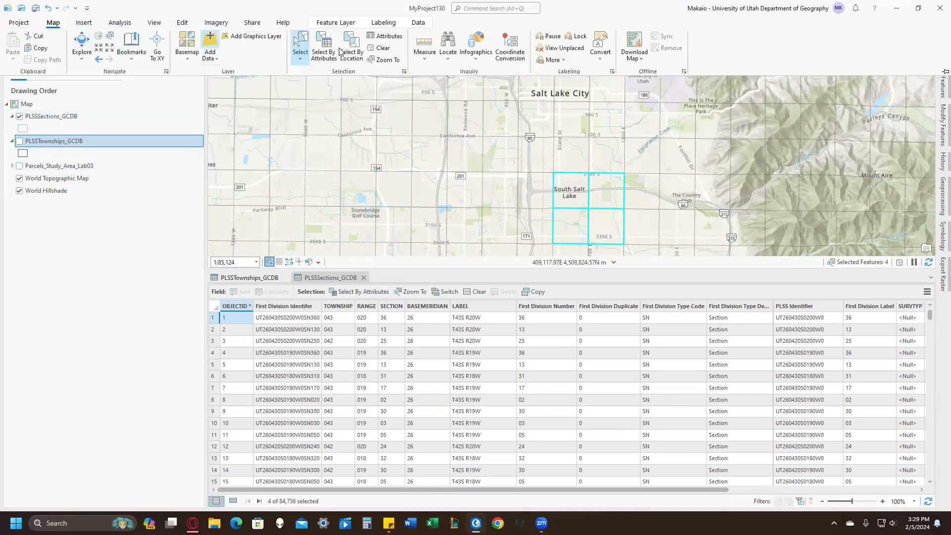
right_click(50, 116)
mouse_move(101, 405)
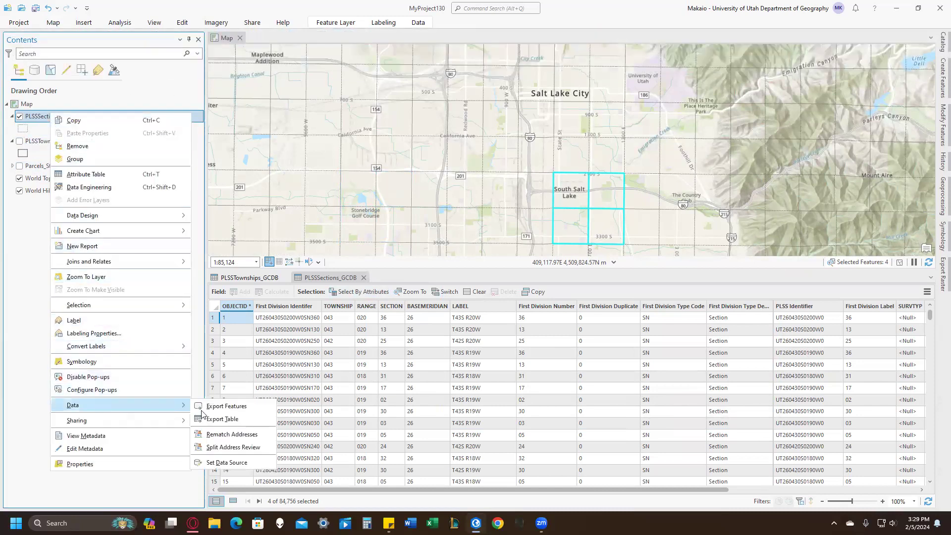
click(213, 407)
click(572, 391)
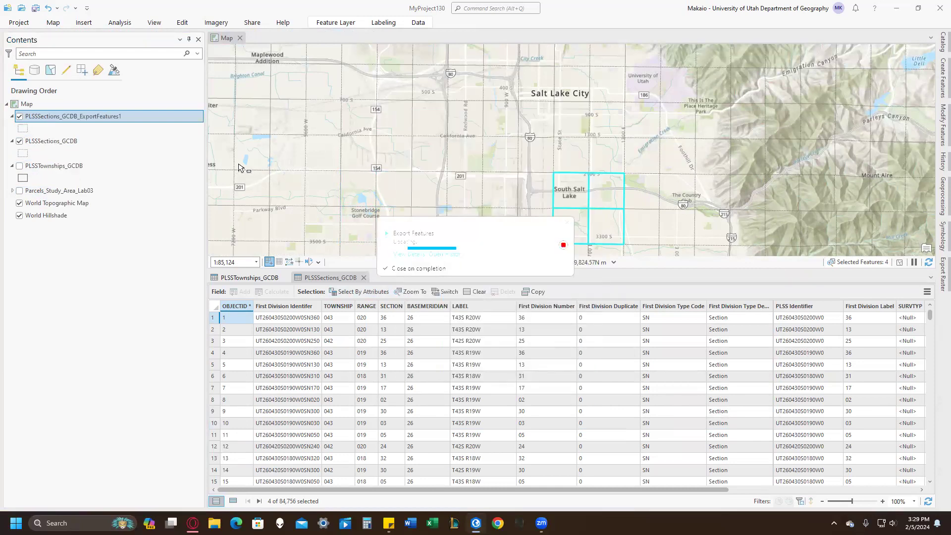
Remove the original PLSSSections_GCDB layer from the map.
right_click(38, 141)
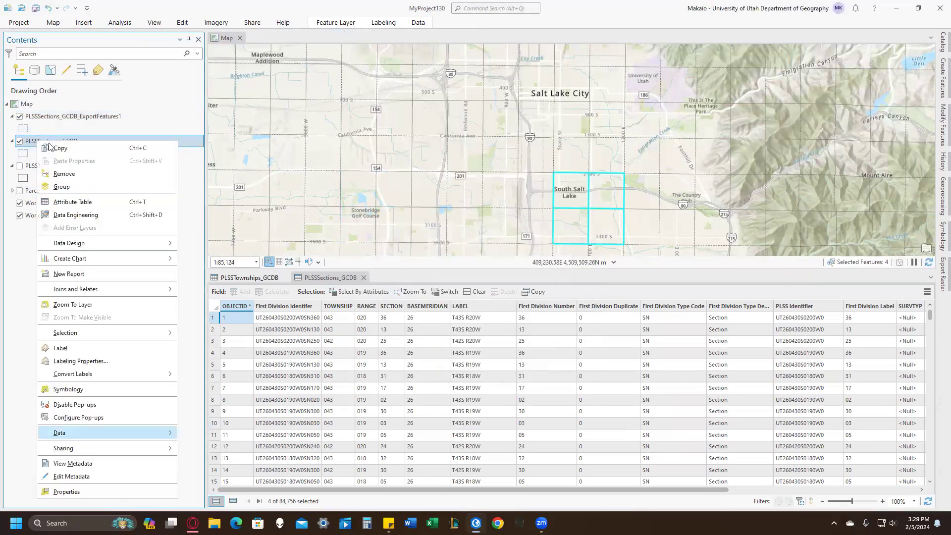
click(70, 177)
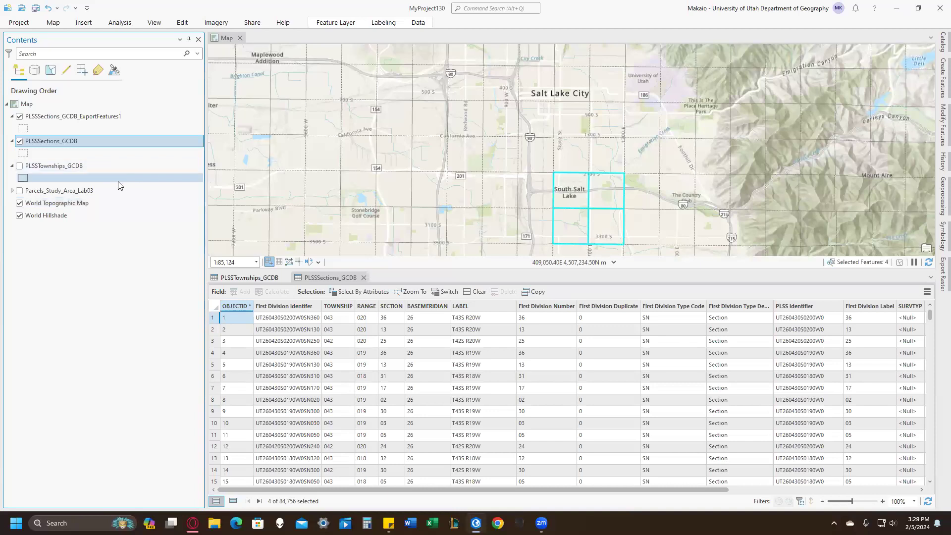
right_click(63, 145)
click(78, 168)
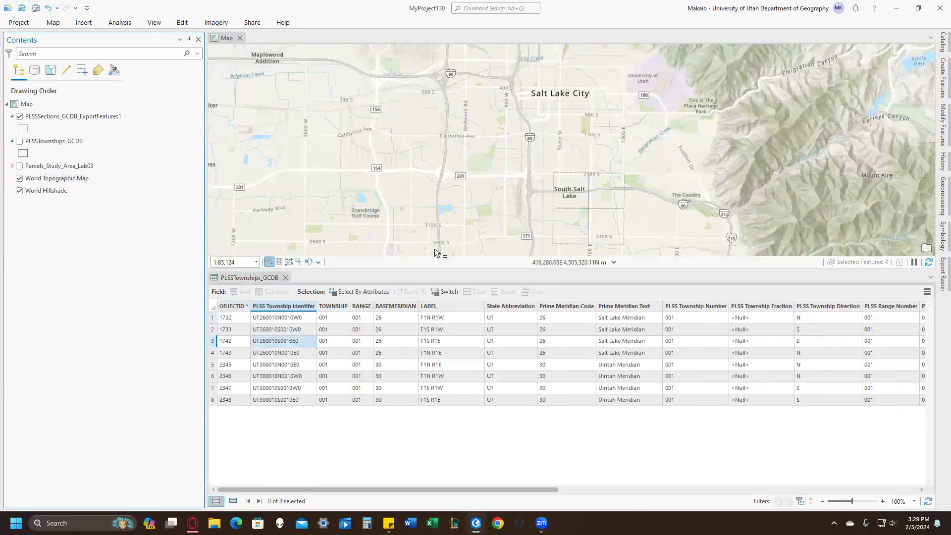
Turn on the PLSSTownships_GCDB layer and add Utah PLSS Quarter Sections GCDB from the Utah PLSS portal results to the current map.
click(19, 142)
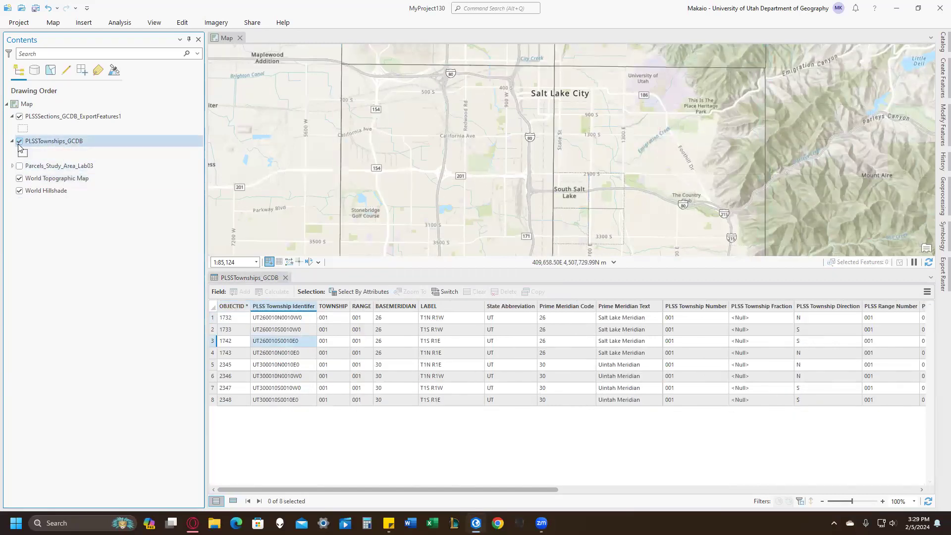
click(943, 42)
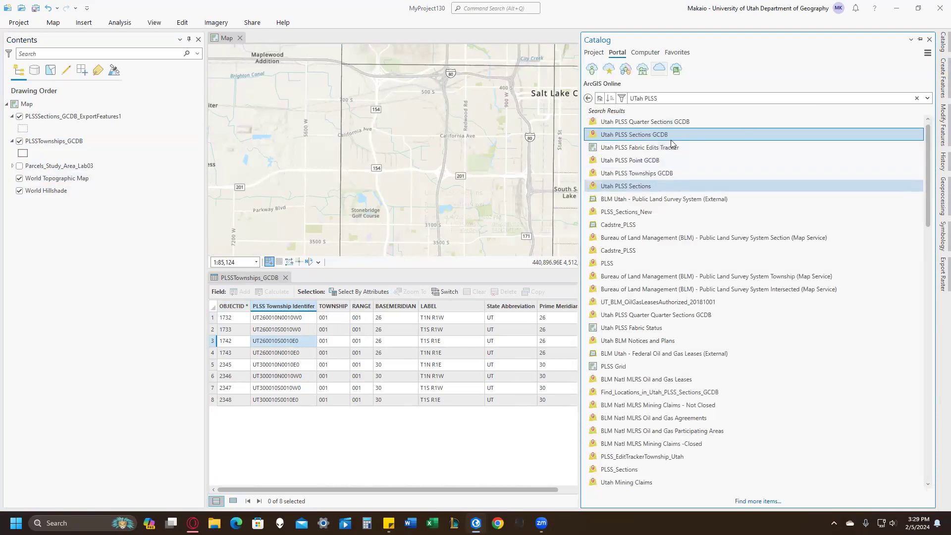
click(667, 122)
right_click(664, 120)
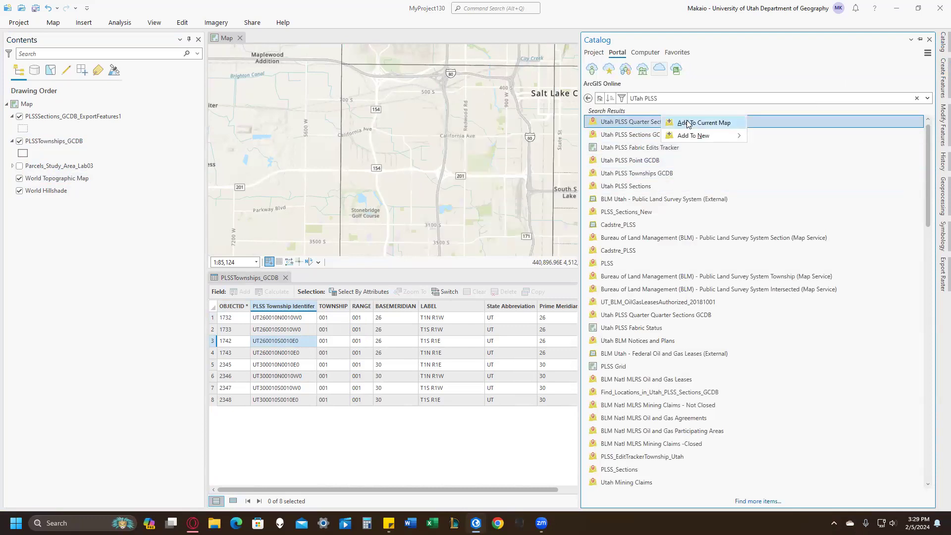
click(689, 124)
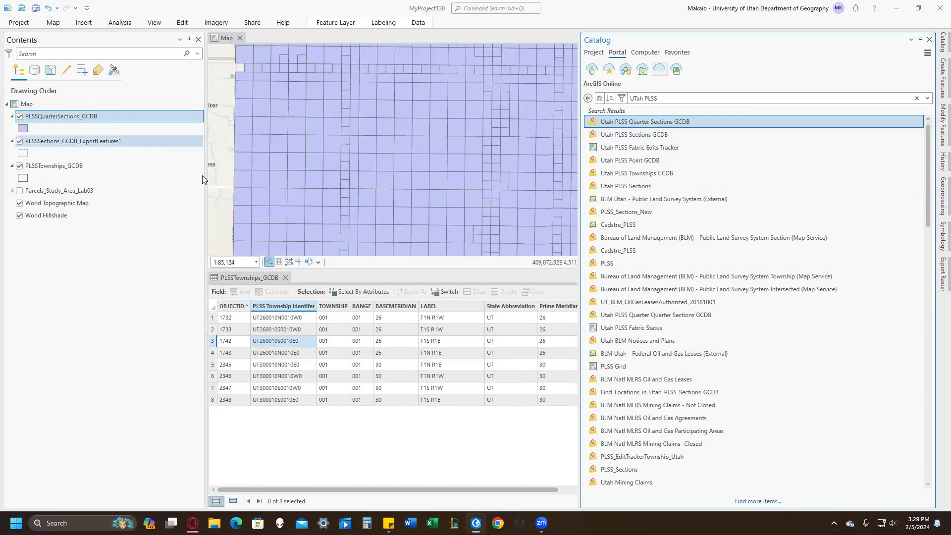
Open the attribute tables of the PLSSSections_GCDB_ExportFeatures1 and PLSSQuarterSections_GCDB layers.
right_click(74, 142)
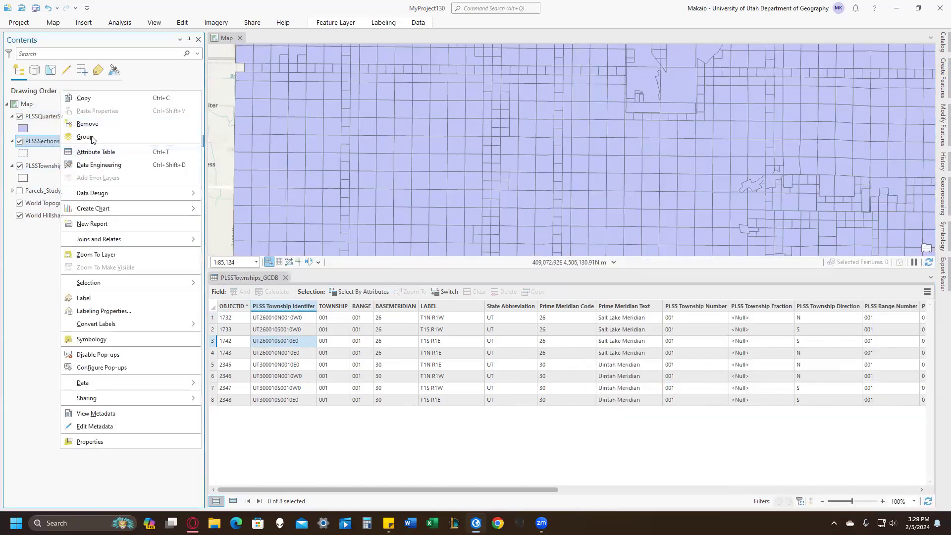
click(101, 153)
right_click(68, 121)
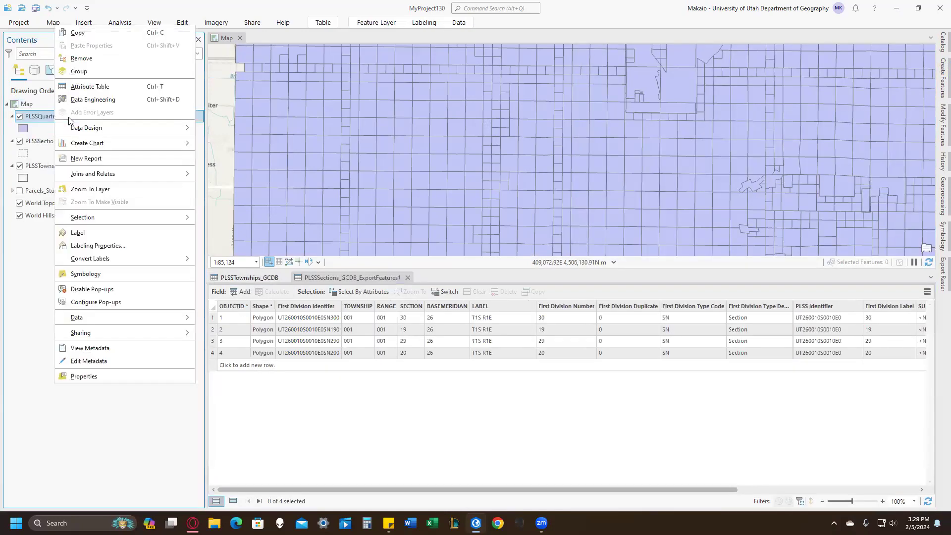
click(89, 86)
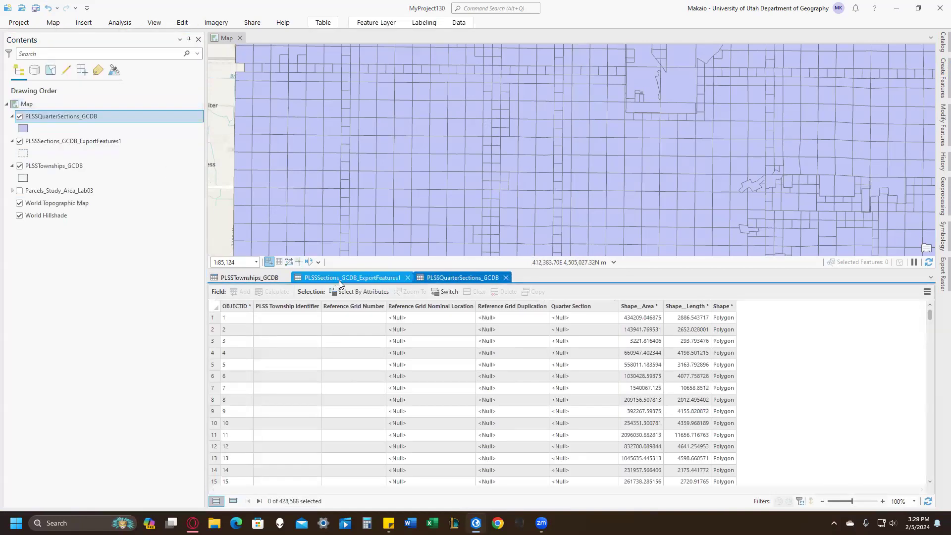
Compare the exported sections table with the quarter sections table to find matching fields for the township identifier and reference grid number.
click(340, 279)
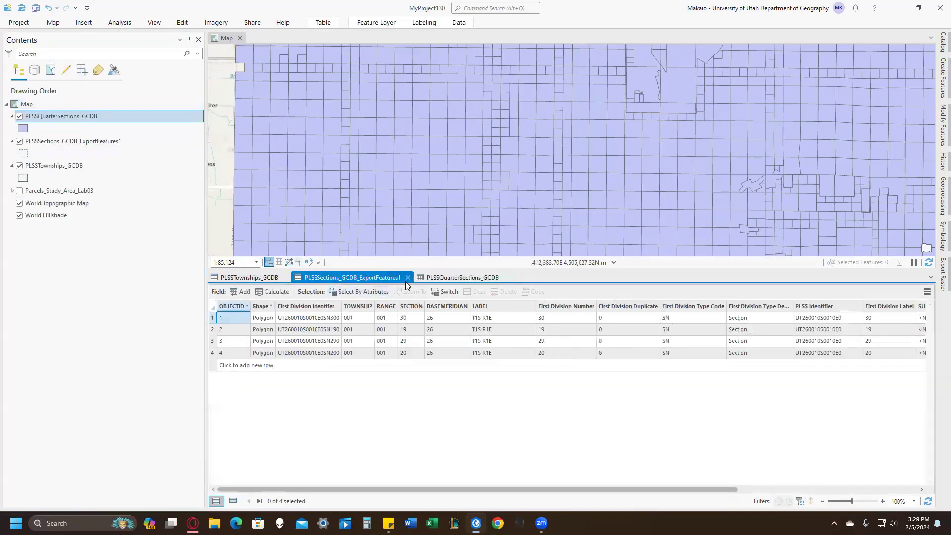
click(462, 278)
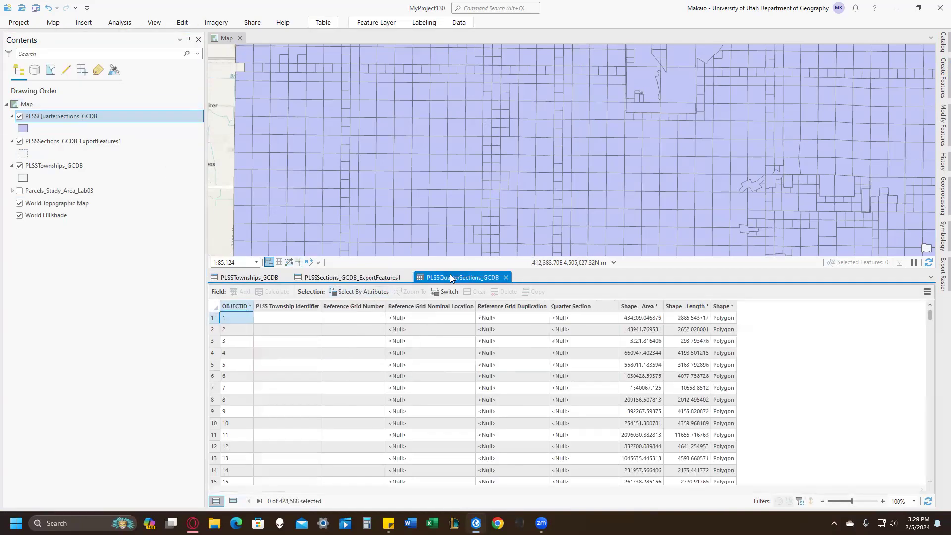
right_click(335, 308)
click(357, 279)
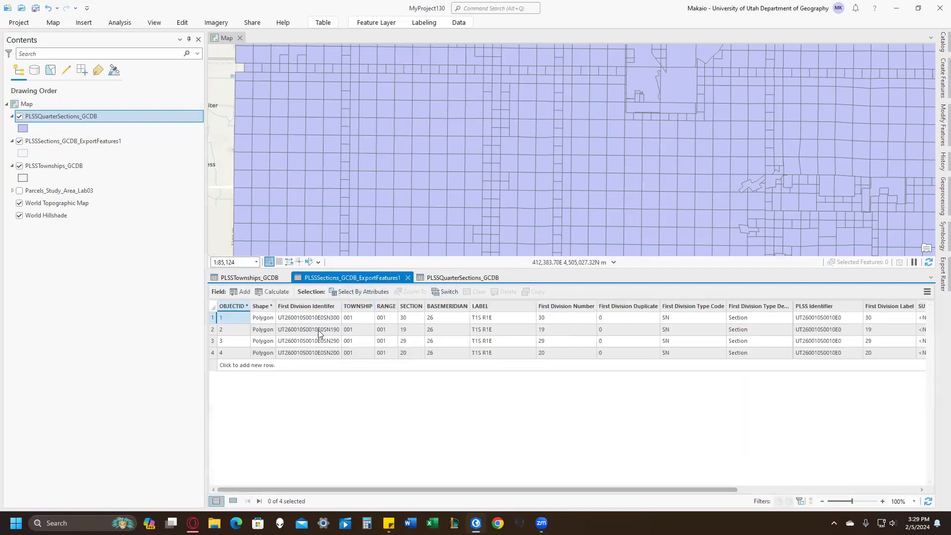
click(440, 277)
click(297, 307)
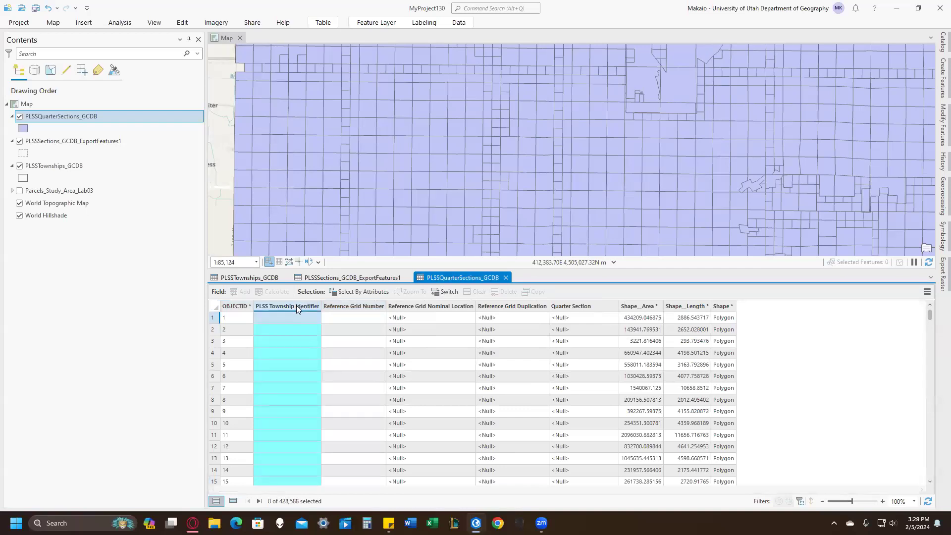
click(339, 280)
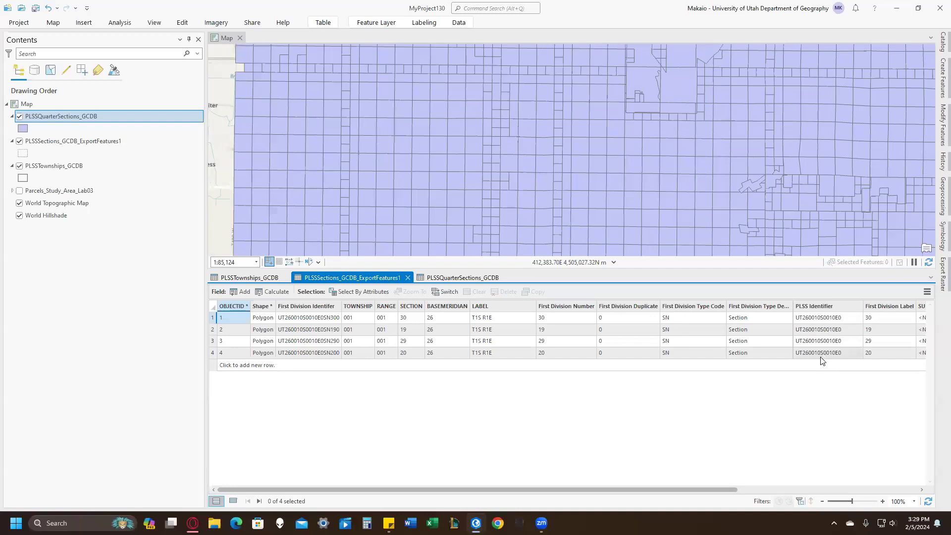
Copy the PLSS Identifier UT260010S0010E0 and section 30's First Division Identifier UT260010S0010E0SN300 from the exported sections table into the notes.
click(812, 318)
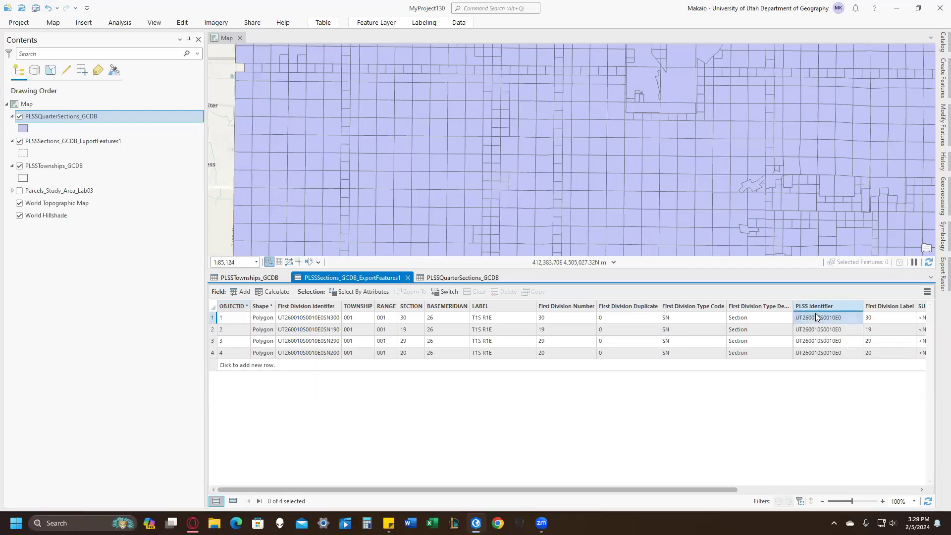
key(alt+Tab)
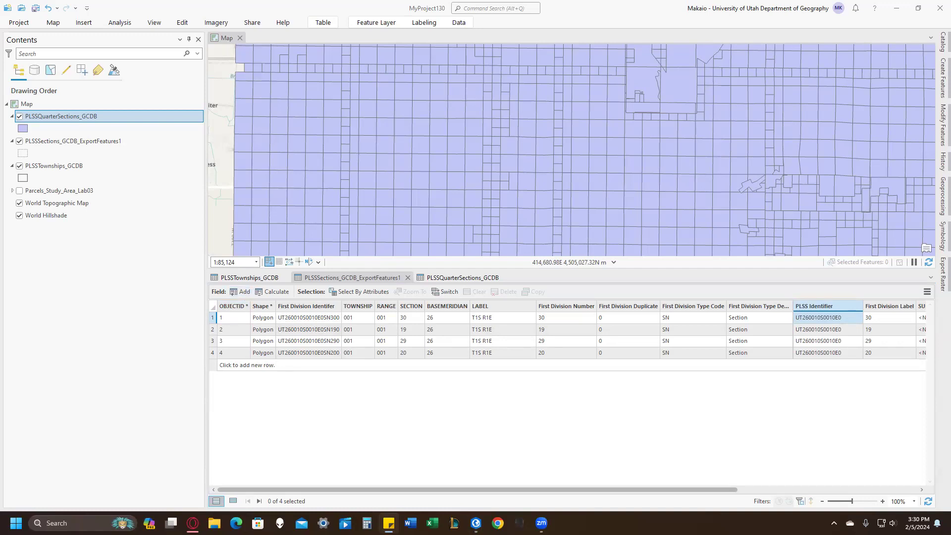
right_click(301, 316)
click(302, 315)
key(alt+Tab)
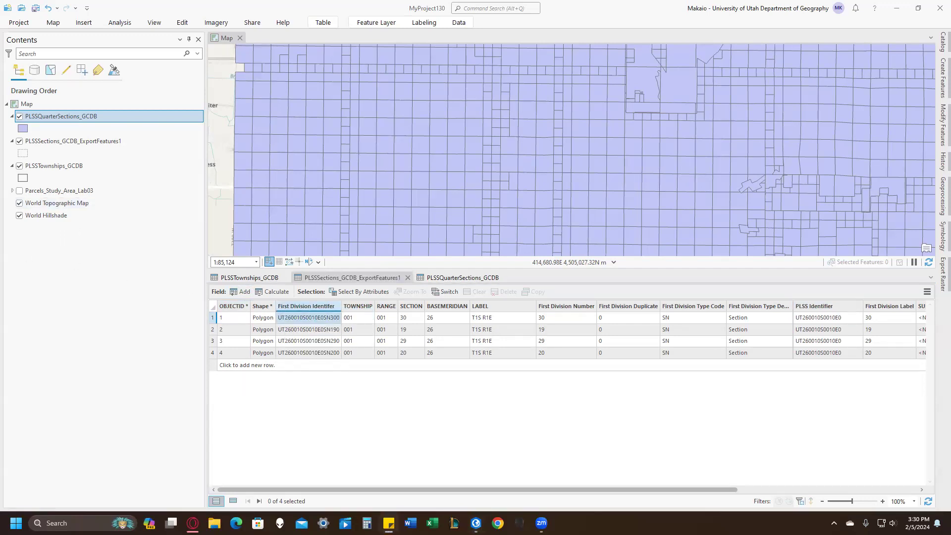
Copy the First Division Identifiers of sections 19, 29 and 20 into the notes, completing the list of section identifiers.
right_click(299, 328)
click(313, 333)
key(alt+Tab)
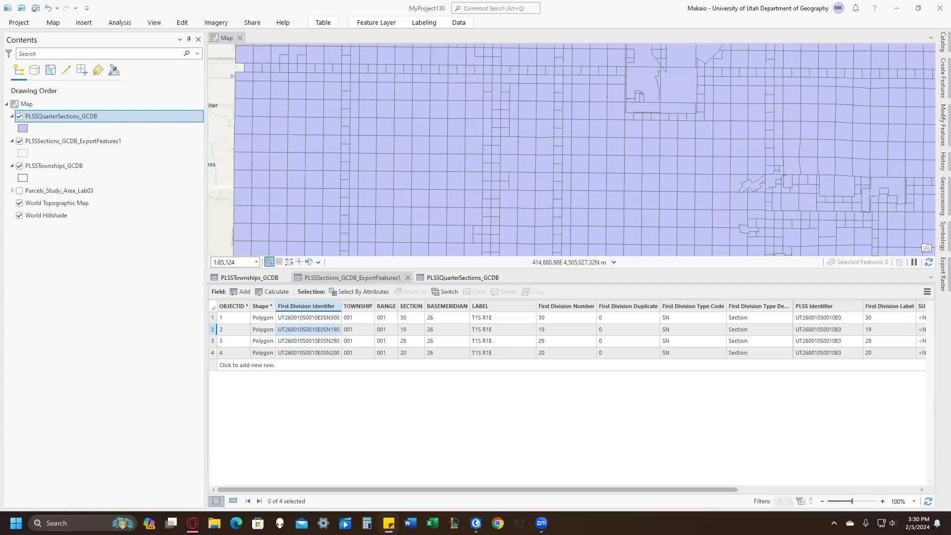
right_click(325, 342)
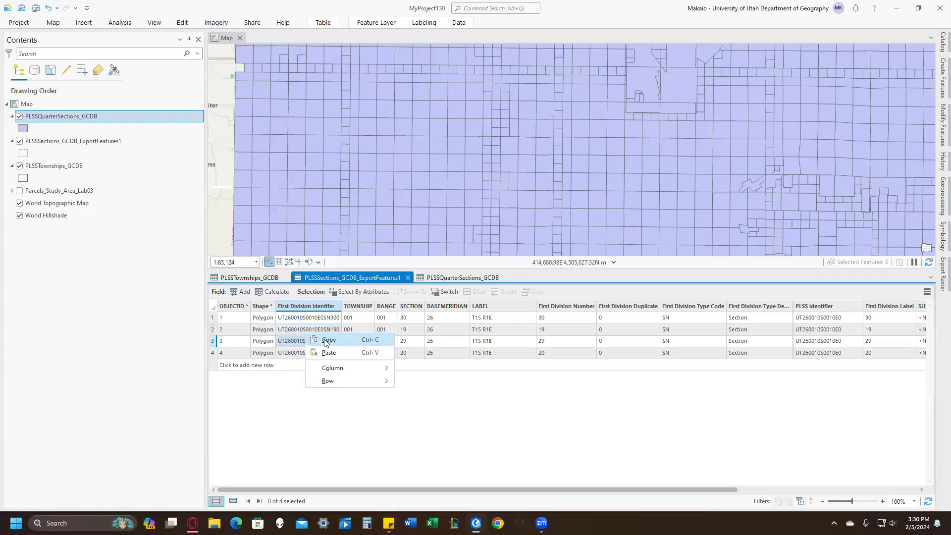
click(331, 342)
key(alt+Tab)
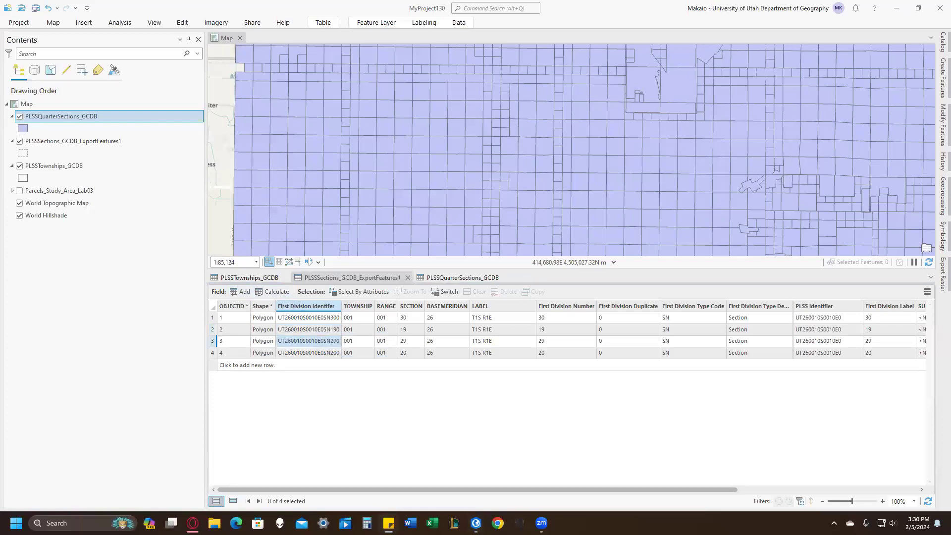
right_click(292, 353)
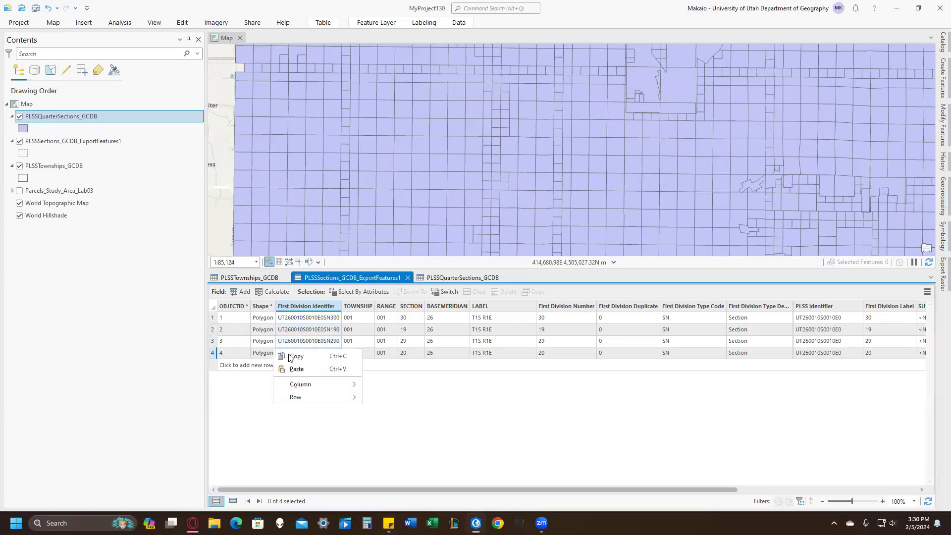
click(300, 359)
key(alt+Tab)
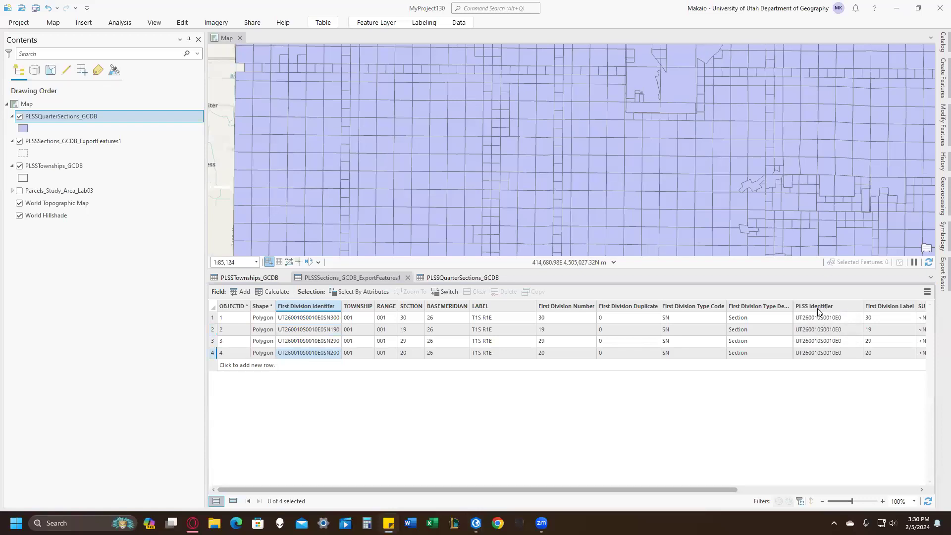
Start a Select By Attributes query on PLSSQuarterSections_GCDB and paste the comma-separated section identifiers as the Reference Grid Number value.
click(458, 279)
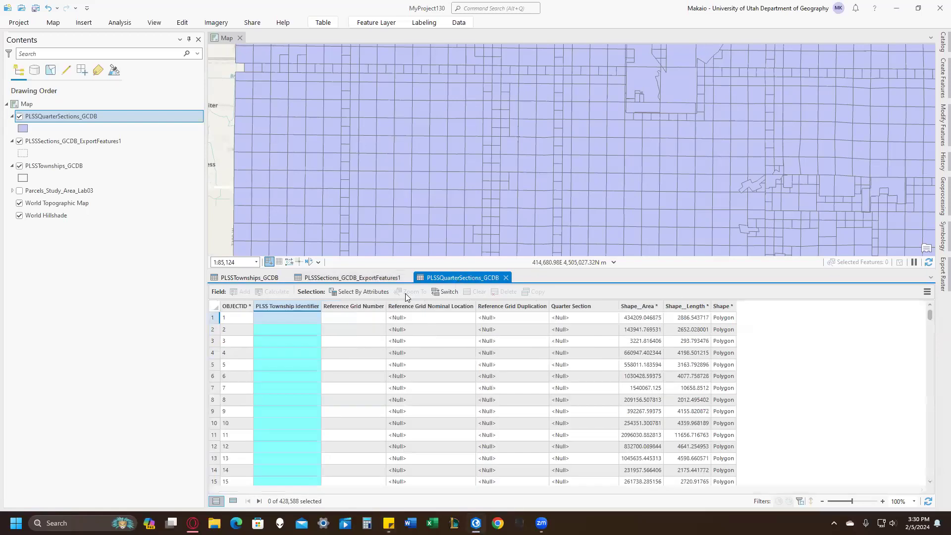
click(361, 292)
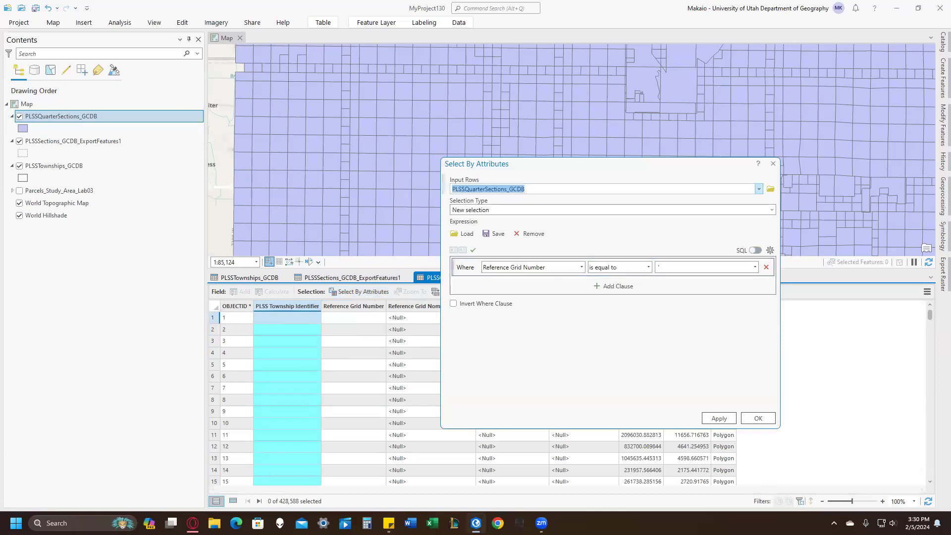
click(727, 267)
key(ctrl+v)
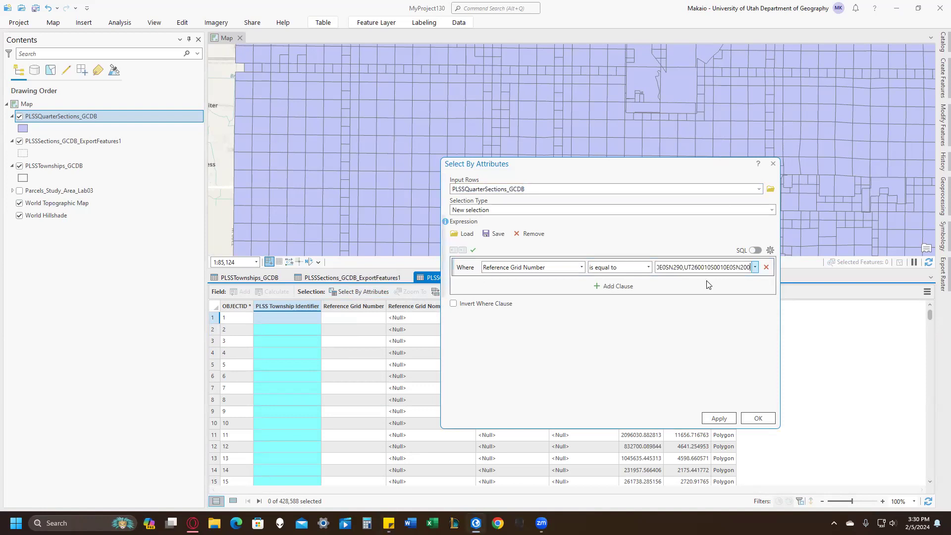
Add a second query clause requiring PLSS Township Identifier is equal to UT260010S0010E0.
click(618, 287)
click(580, 288)
click(516, 310)
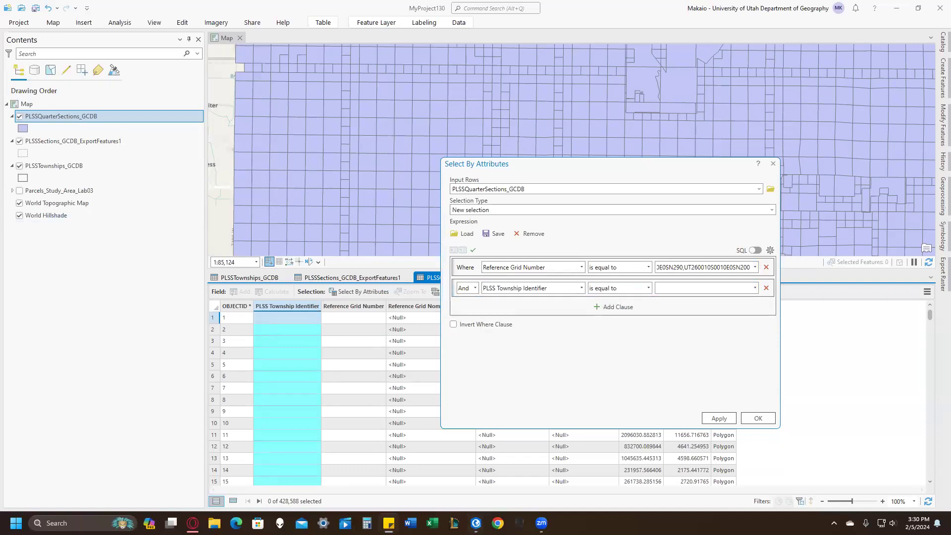
click(675, 291)
key(ctrl+v)
Change the Reference Grid Number condition to "includes the value(s)" and run the selection.
click(634, 268)
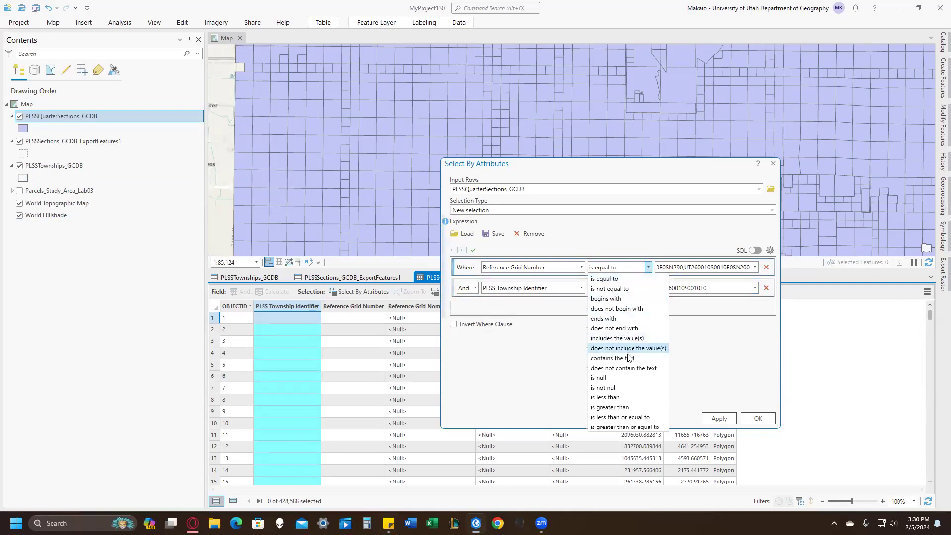
click(619, 338)
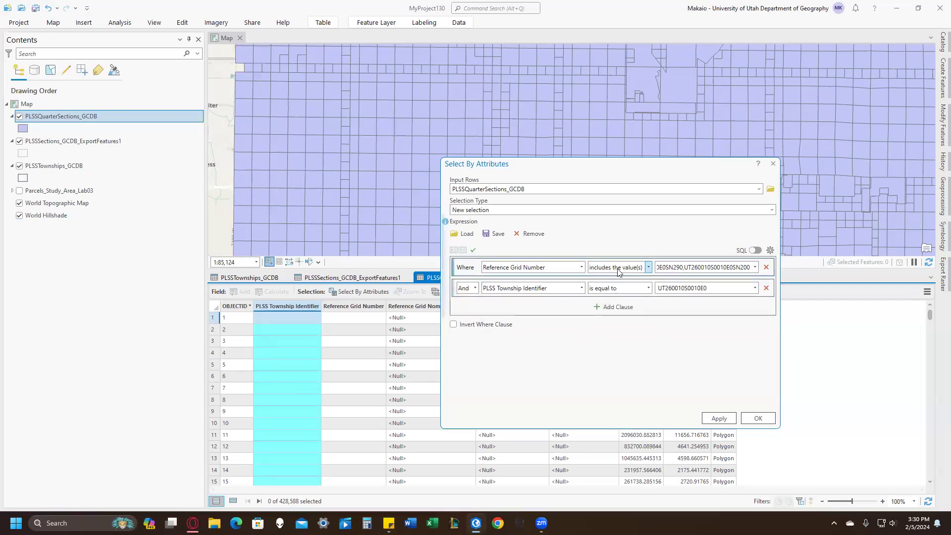
click(745, 421)
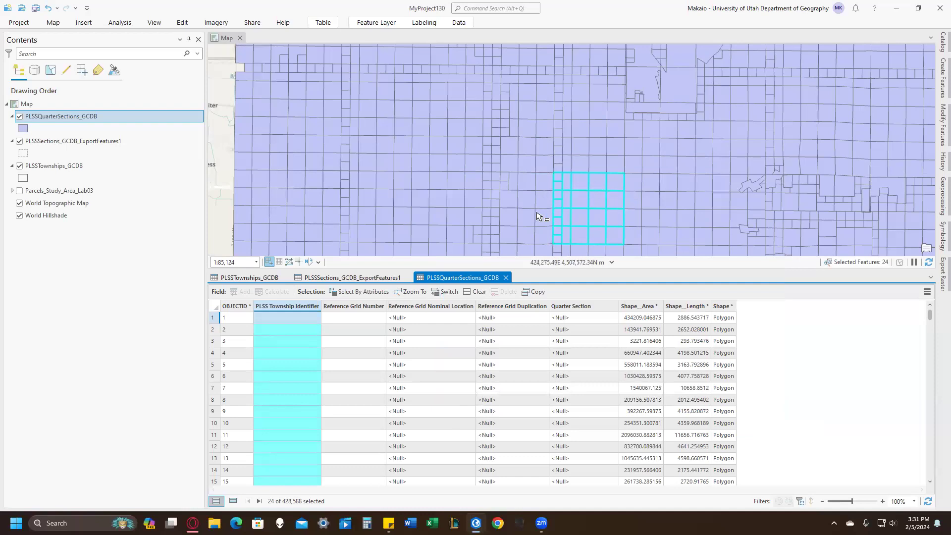
Change the PLSSQuarterSections_GCDB symbol to the unfilled, thick Black Outline style from the symbology gallery.
click(23, 128)
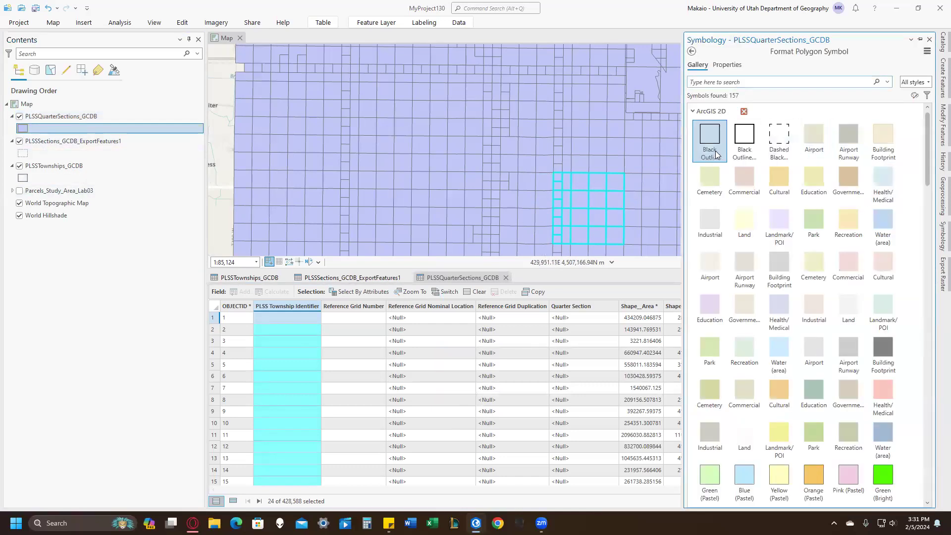
click(744, 136)
click(81, 278)
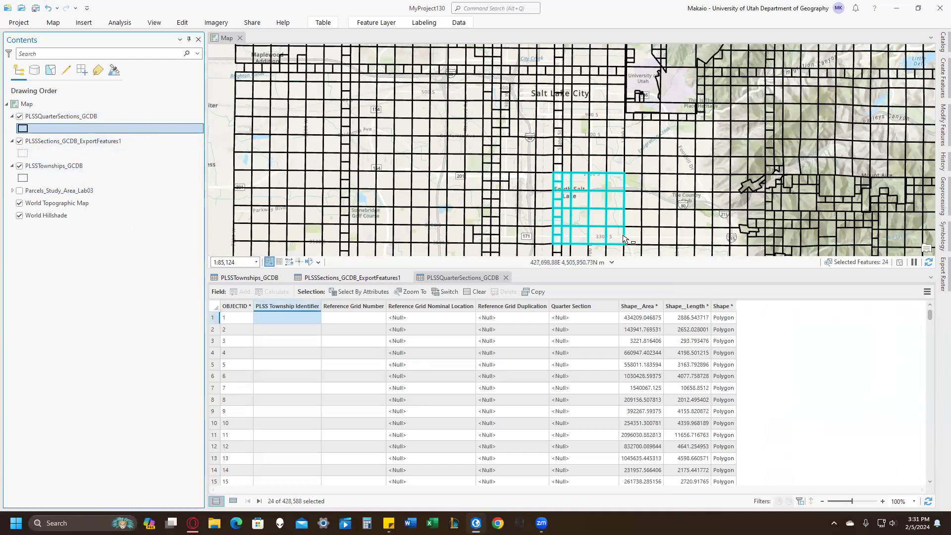
Select only the four quarter-quarter sections meeting near Nibley Park Golf Course, and hide the exported sections and townships layers.
scroll(625, 239, up, 5)
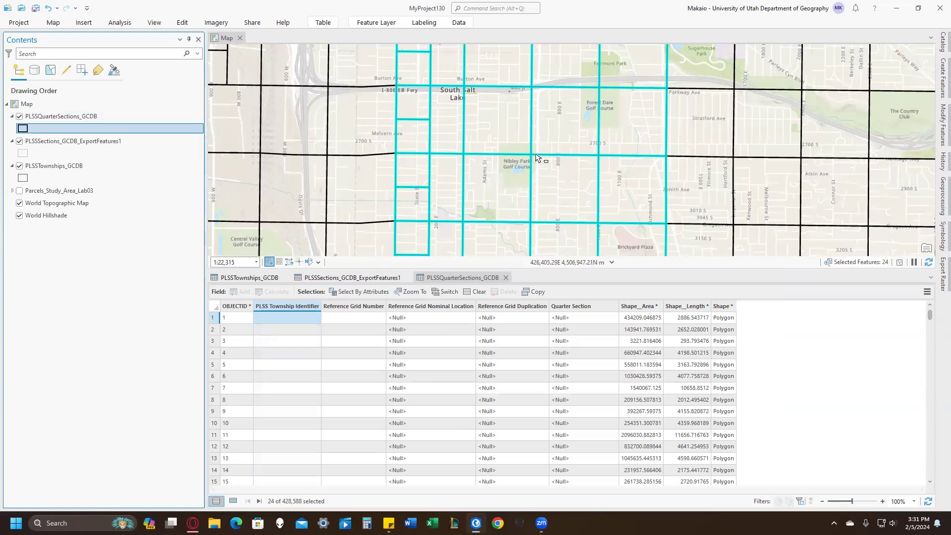
click(19, 116)
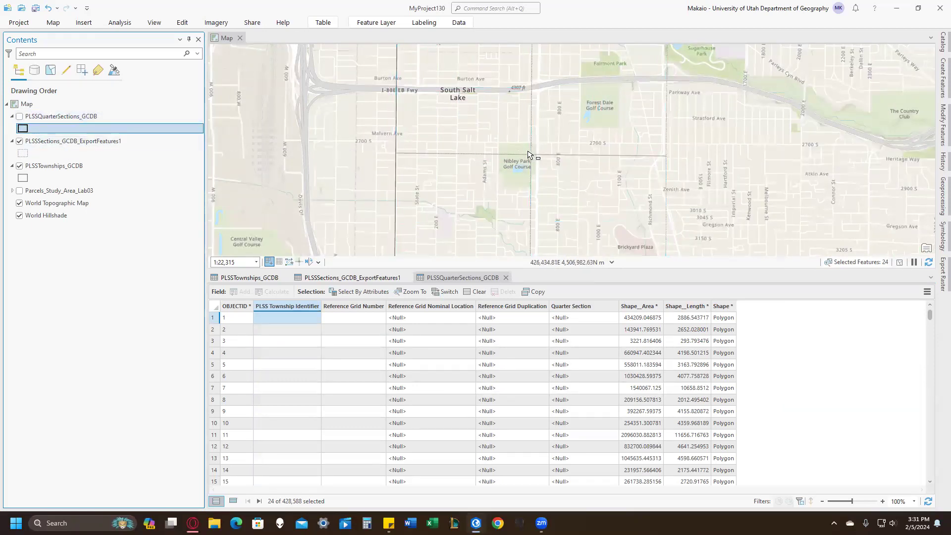
click(19, 116)
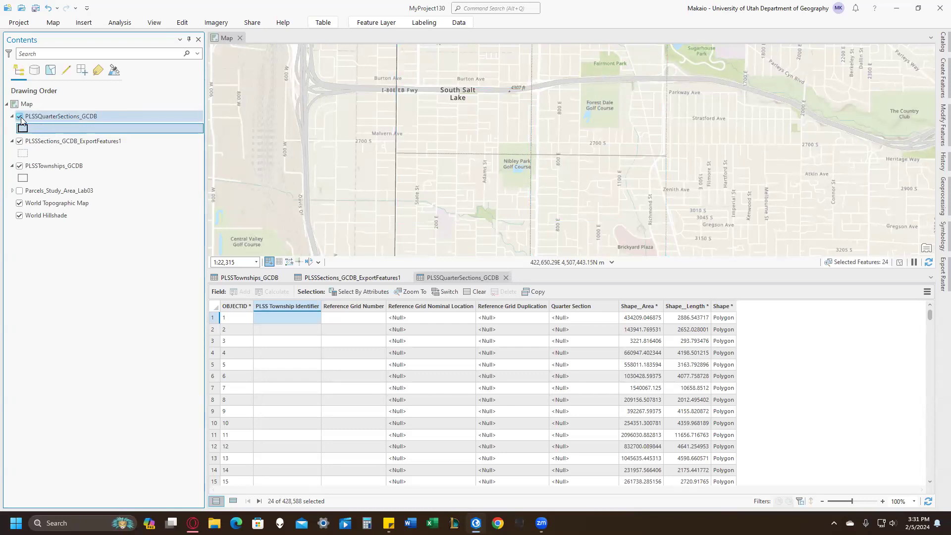
drag(513, 130, 560, 183)
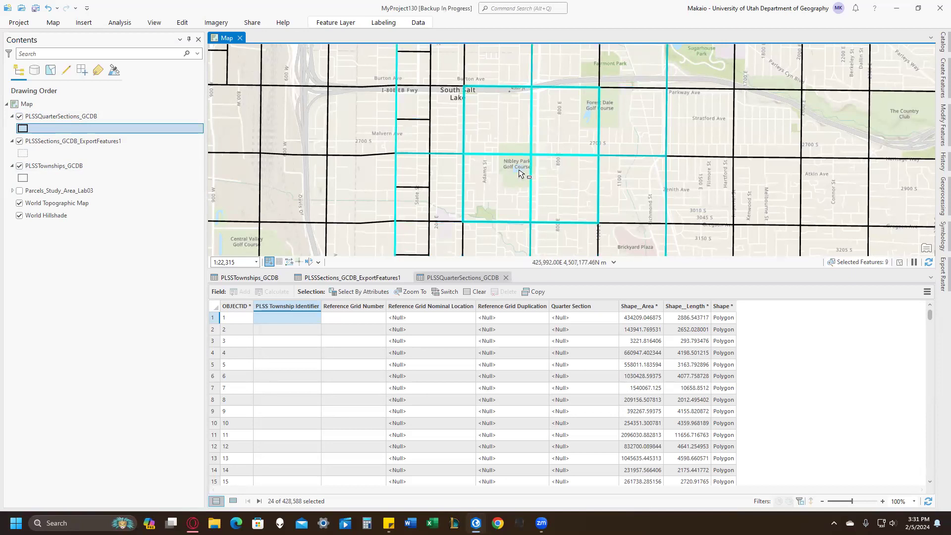
click(20, 141)
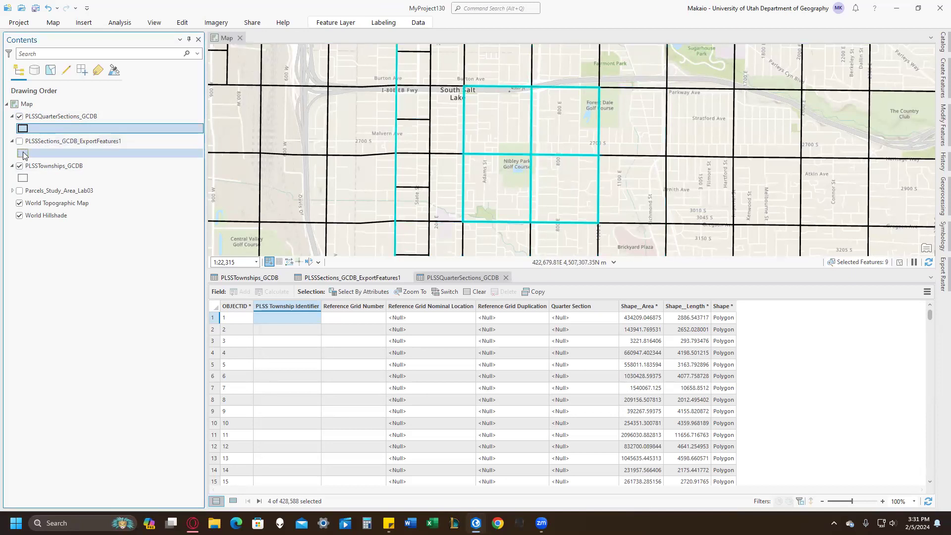
click(19, 166)
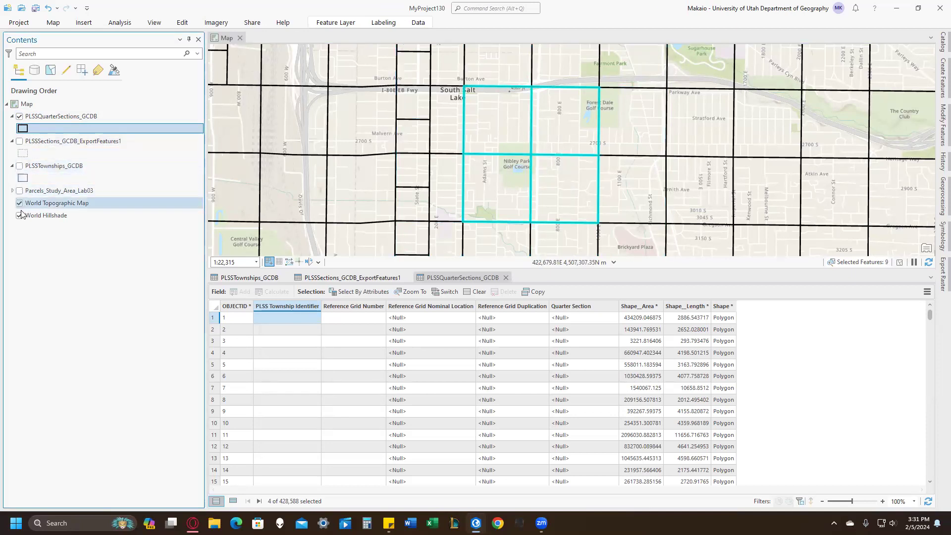
Export the four selected quarter sections to a new feature class and remove the original PLSSQuarterSections_GCDB layer from the map.
right_click(101, 118)
mouse_move(155, 326)
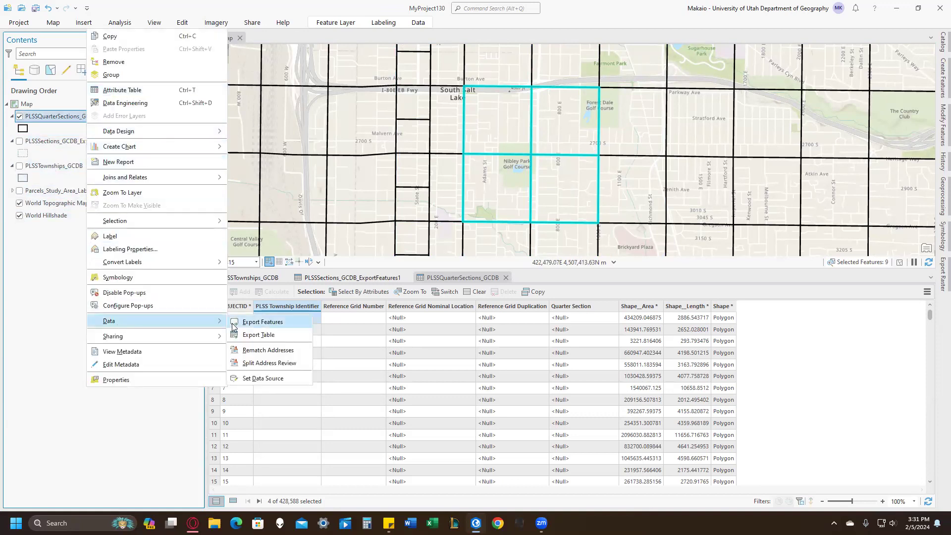
click(262, 322)
click(581, 391)
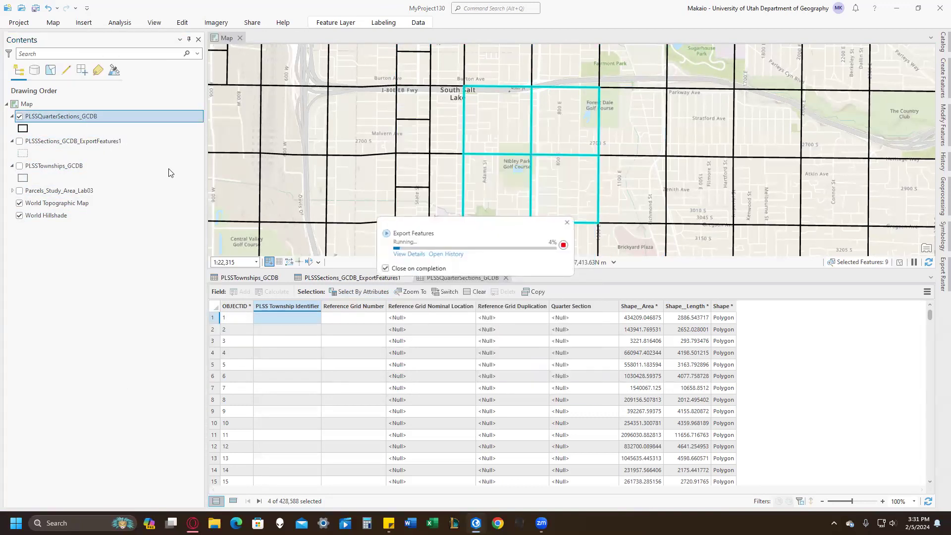
right_click(51, 145)
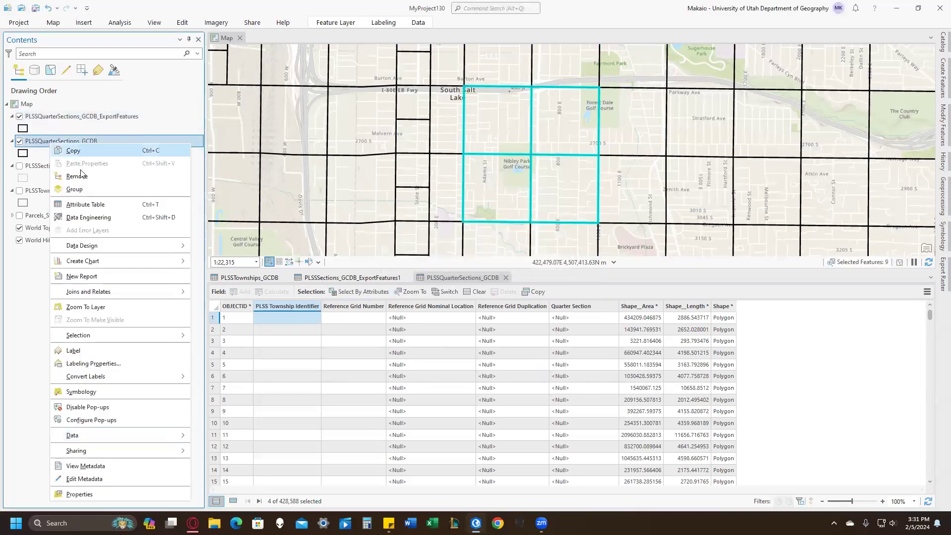
key(Escape)
right_click(67, 141)
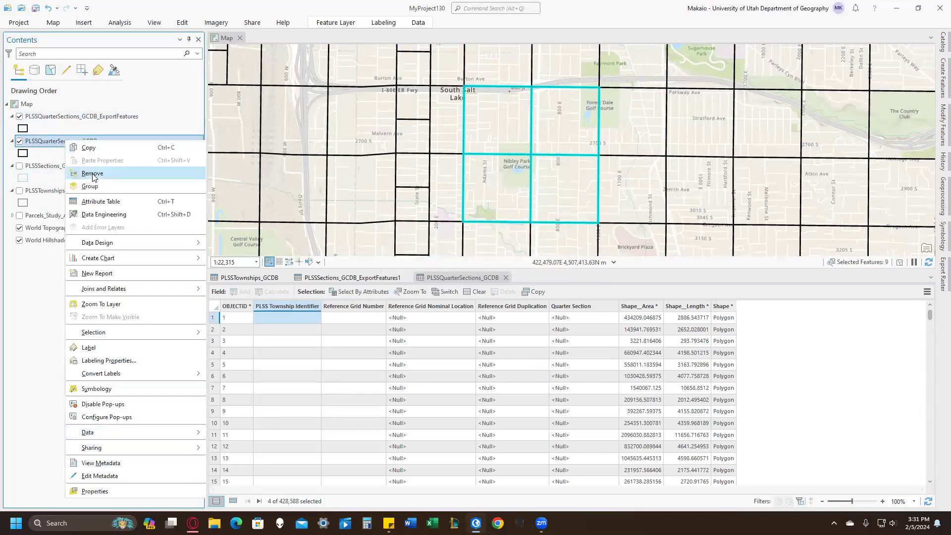
click(81, 172)
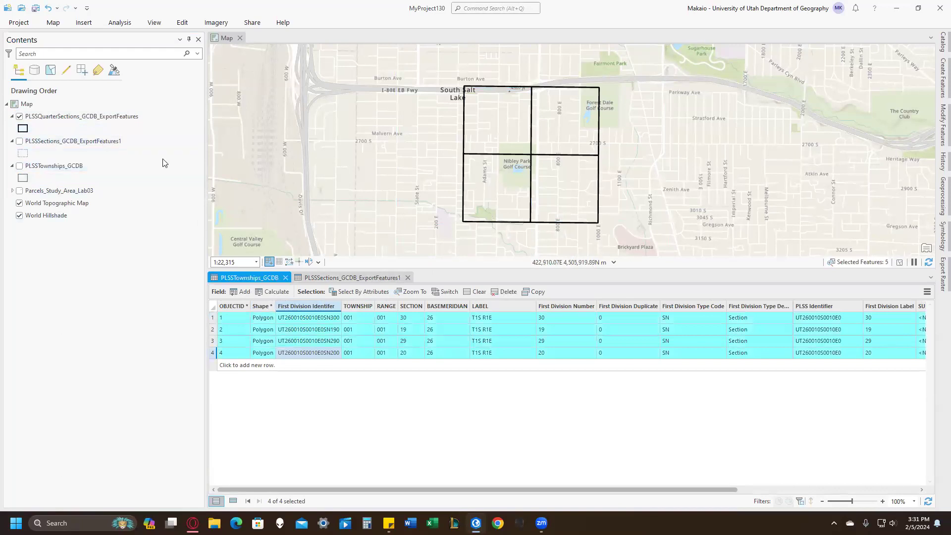
Add the Utah PLSS Quarter Quarter Sections GCDB layer from the portal search results to the map and open its attribute table.
click(938, 41)
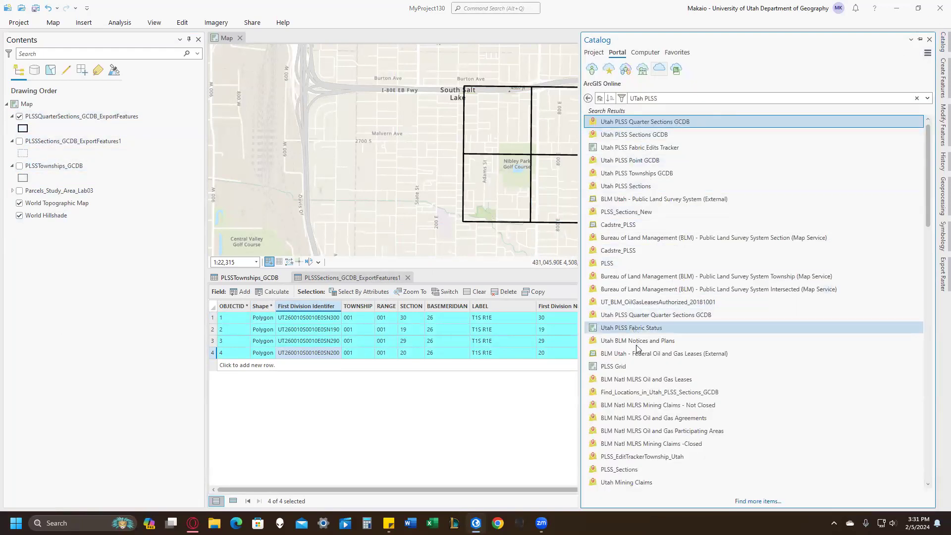
click(623, 315)
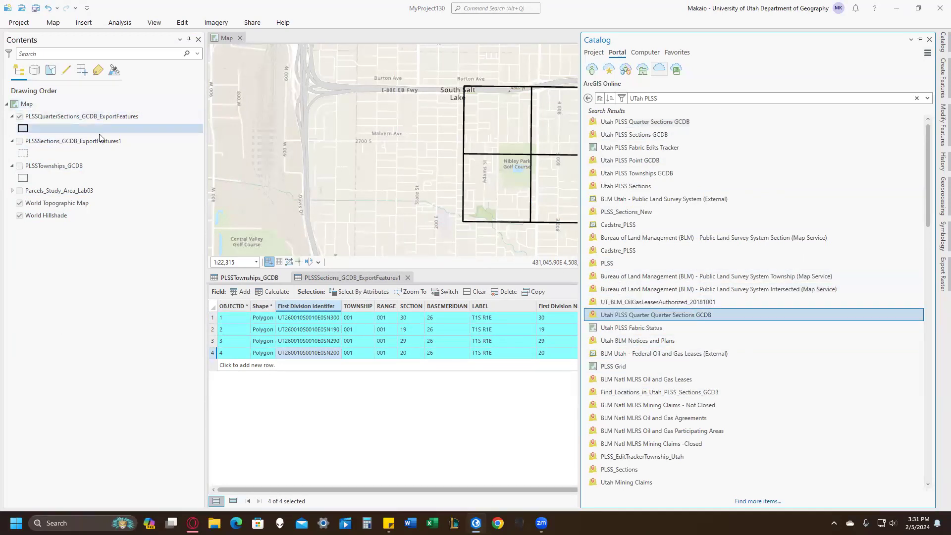
drag(99, 137, 99, 136)
right_click(98, 116)
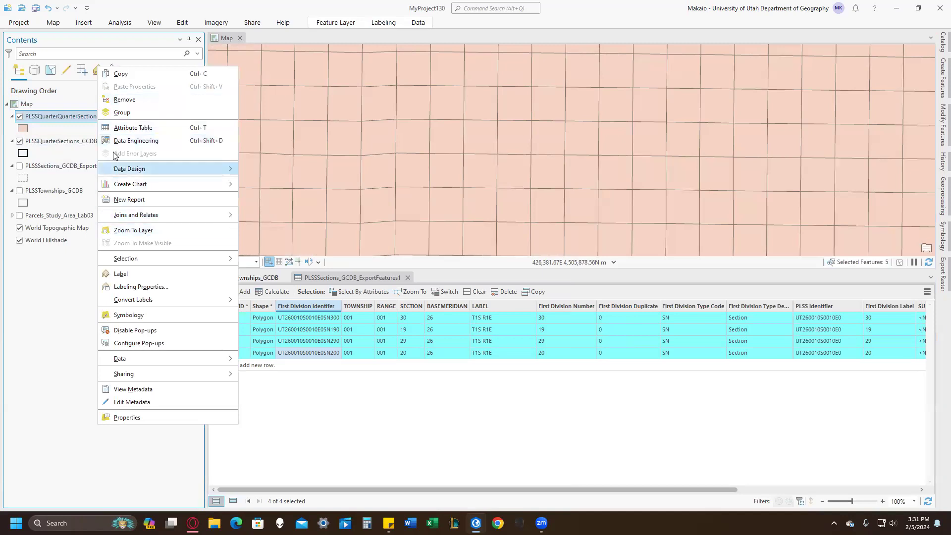
click(130, 127)
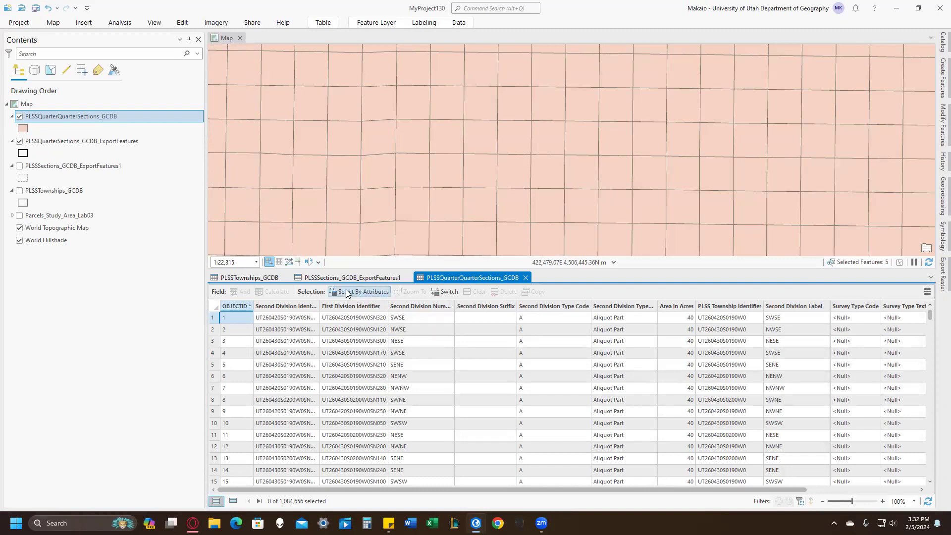
Copy the First Division Identifier value of each of the four sections in the PLSSSections_GCDB_ExportFeatures1 table.
click(333, 275)
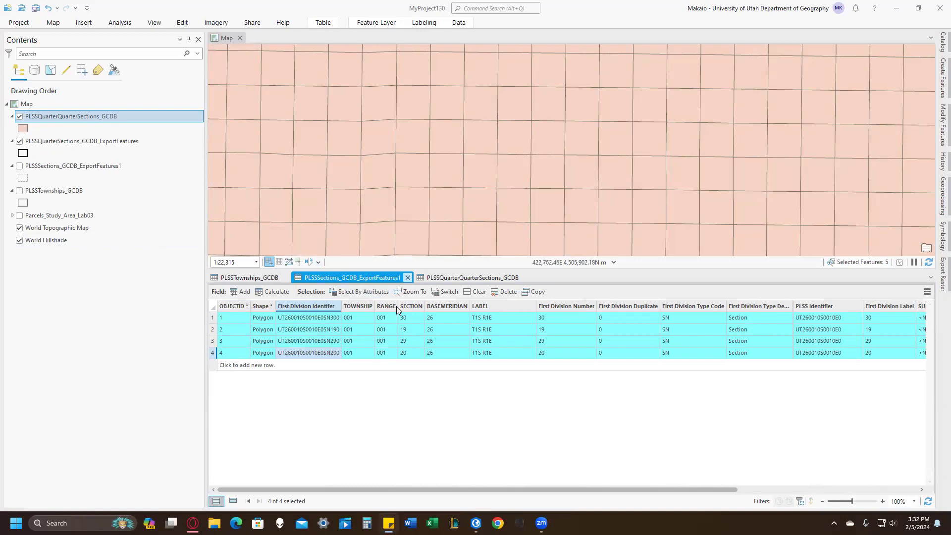
right_click(312, 316)
click(328, 318)
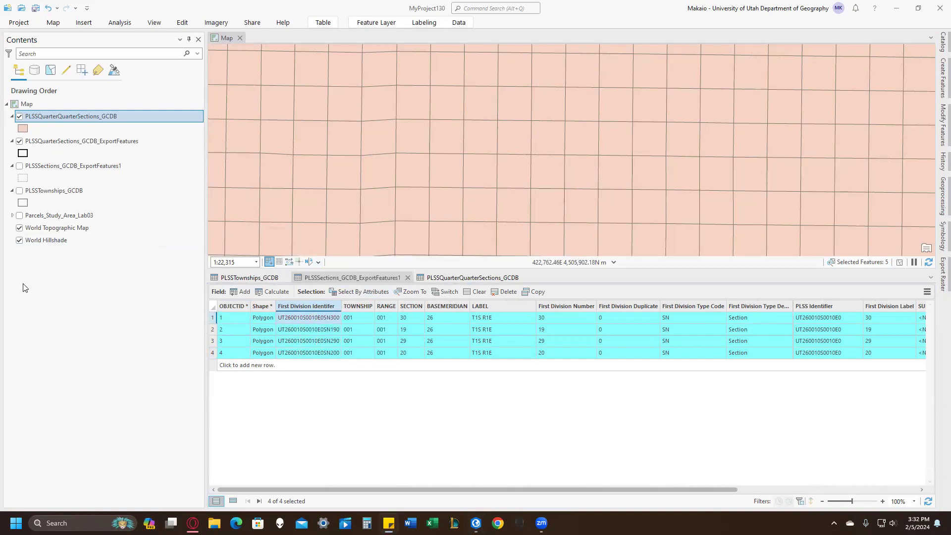
right_click(318, 332)
click(333, 334)
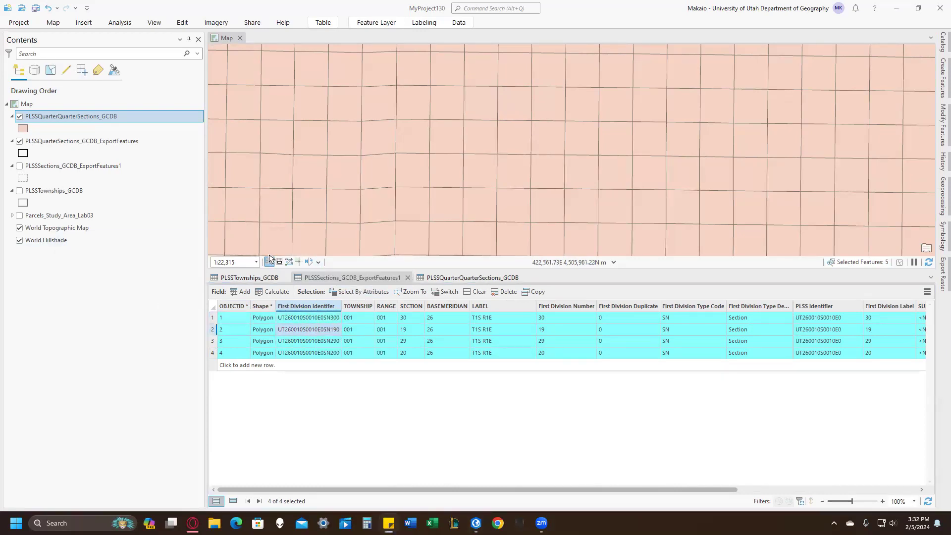
right_click(291, 342)
click(290, 340)
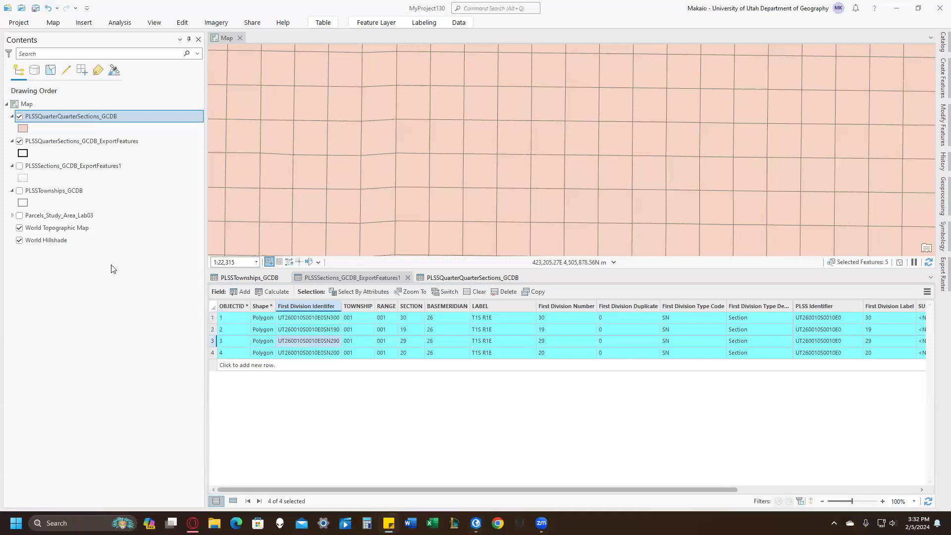
right_click(292, 350)
click(303, 355)
Select the PLSSQuarterQuarterSections_GCDB records whose First Division Identifier includes the values UT260010S0010E0SN300, UT260010S0010E0SN190, UT260010S0010E0SN290 and UT260010S0010E0SN200.
click(471, 278)
click(362, 291)
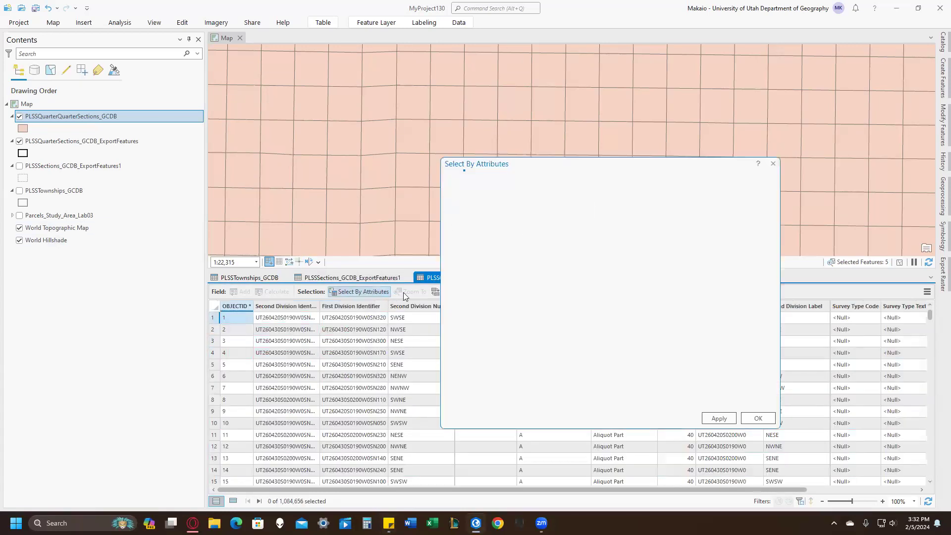
click(547, 299)
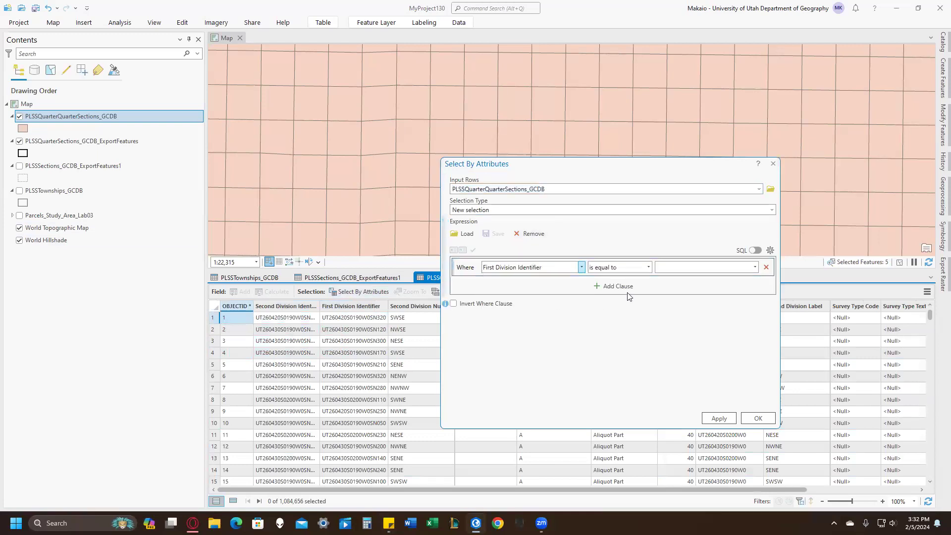
click(648, 267)
click(619, 338)
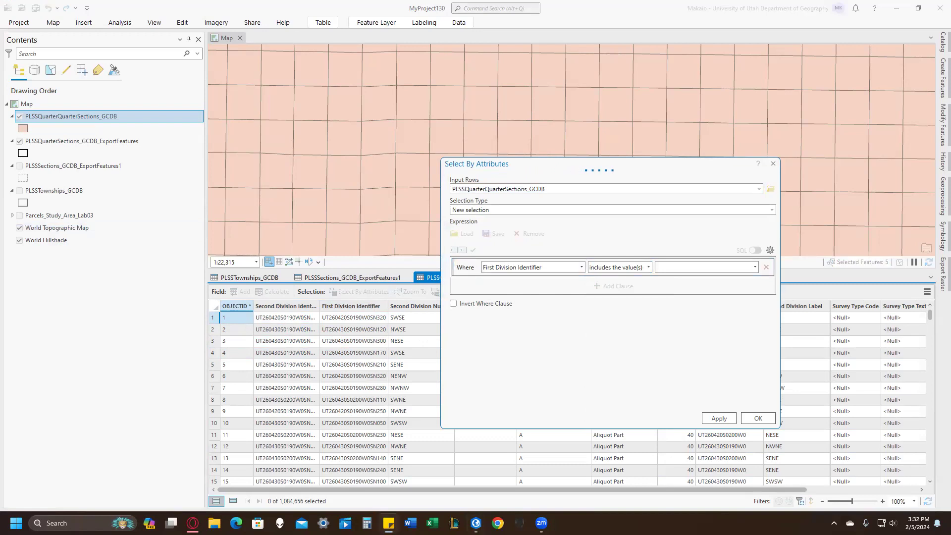
key(ctrl+v)
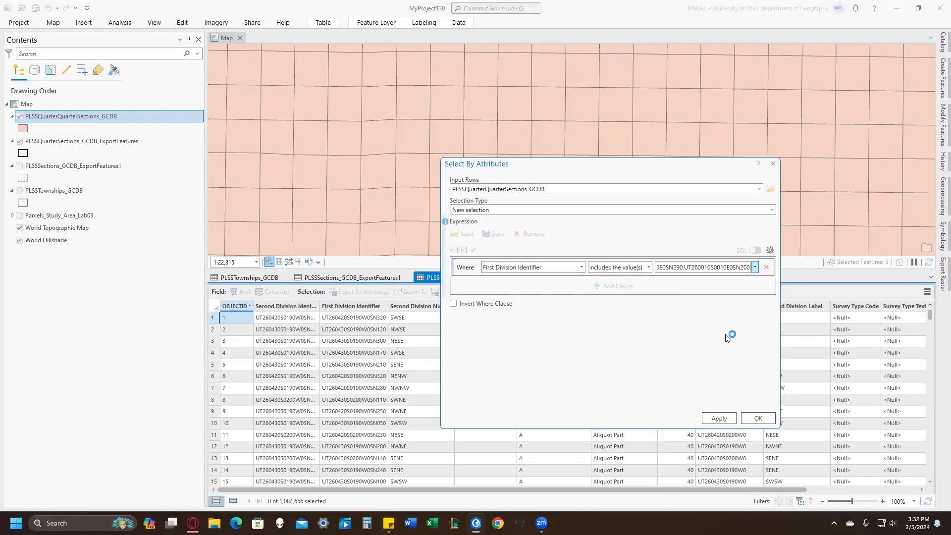
click(750, 421)
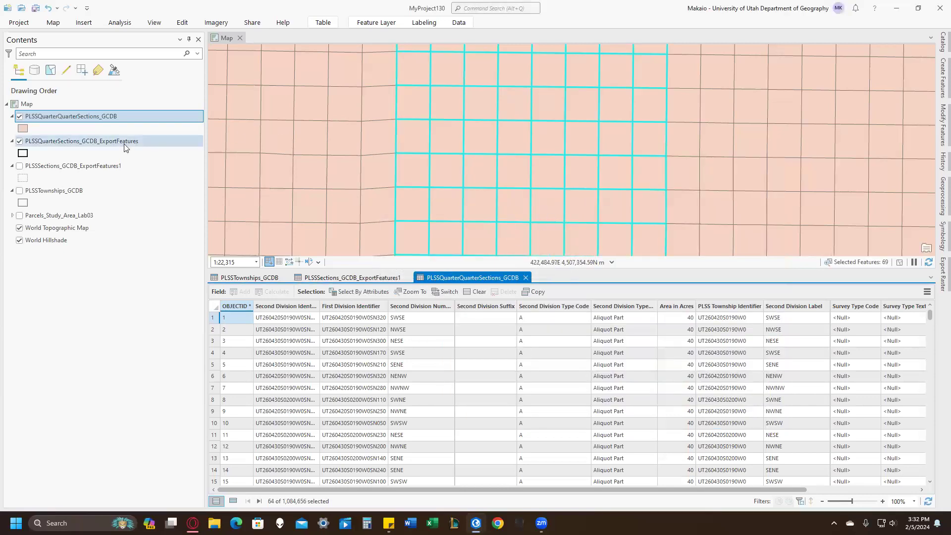
Give PLSSQuarterQuarterSections_GCDB the unfilled, thick Black Outline symbol and select only the four quarter-quarter sections meeting near Nibley Park Golf Course.
click(22, 128)
click(744, 135)
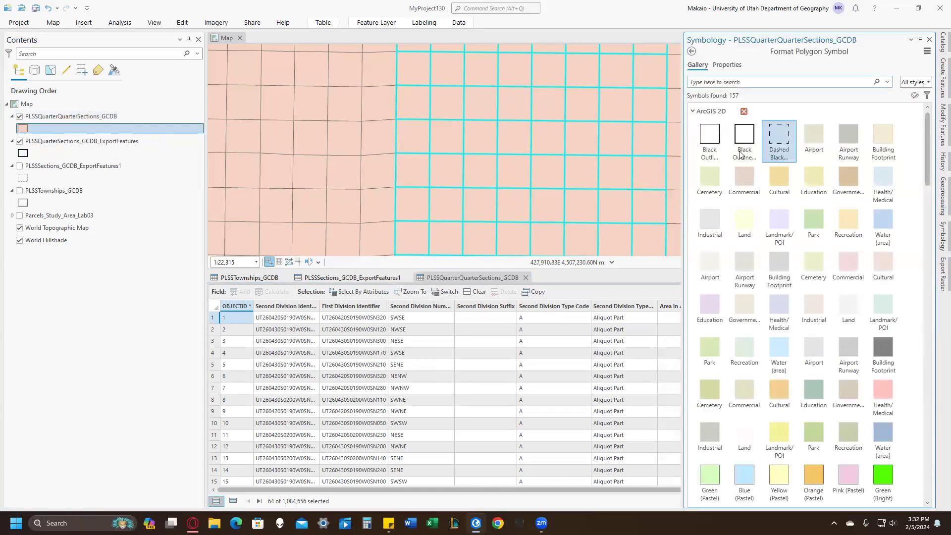
drag(515, 144, 543, 169)
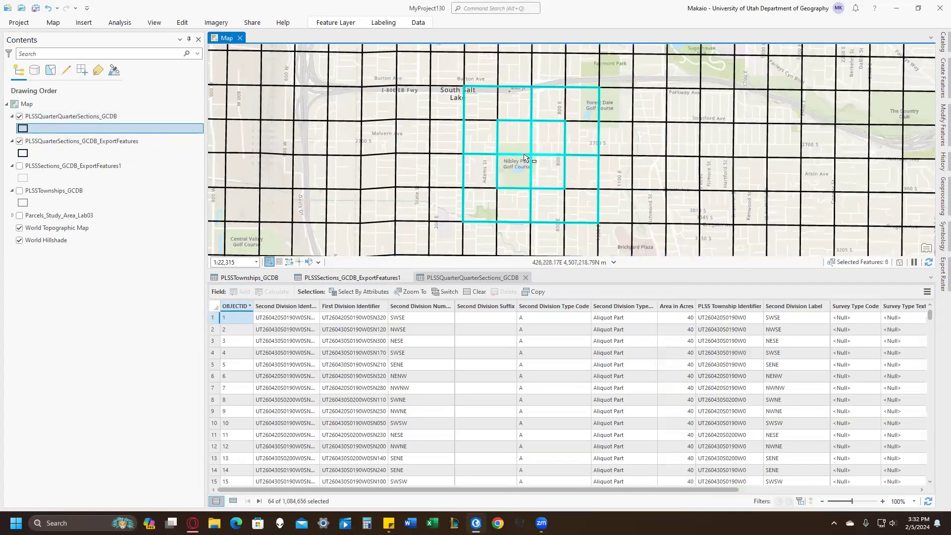
Hide the exported quarter sections layer and export the four selected quarter-quarter sections as PLSSQuarterQuarterSections_GCDB_ExportFeatures.
click(19, 141)
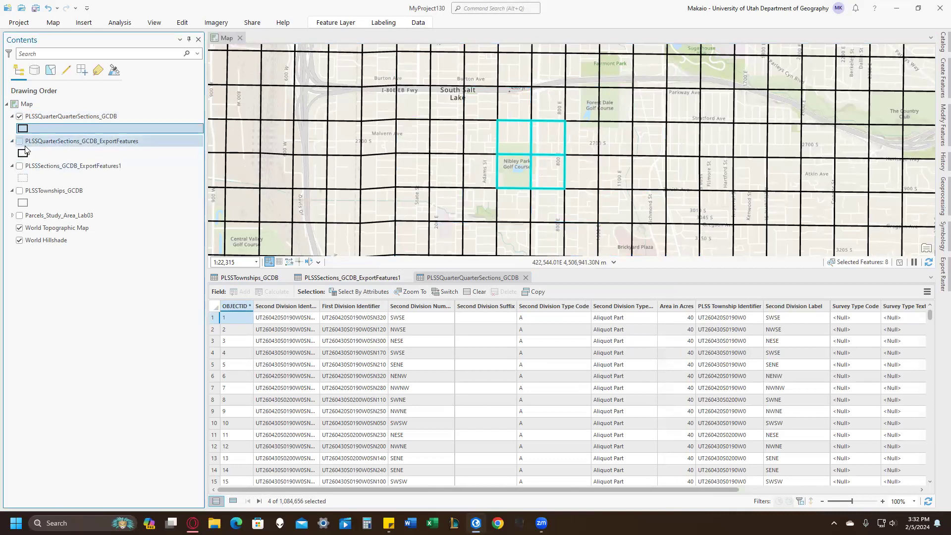
right_click(55, 118)
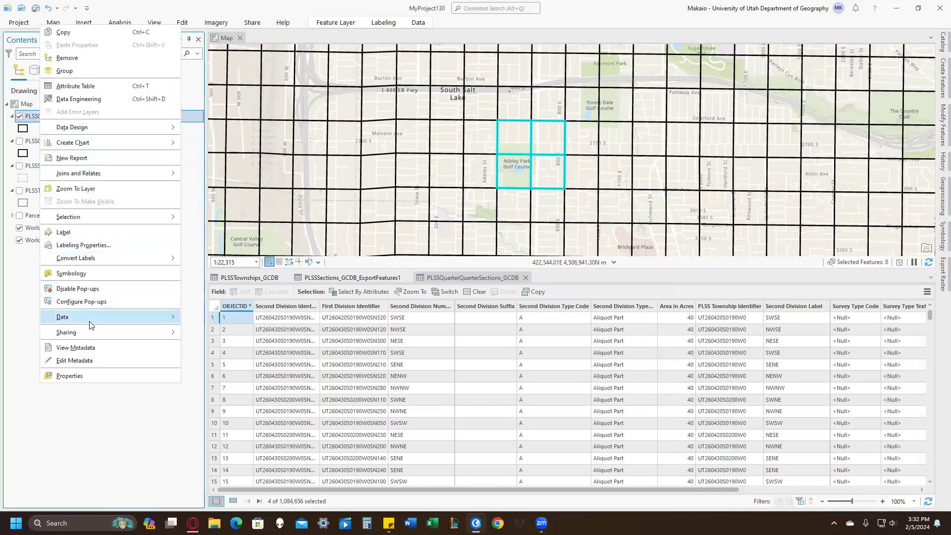
mouse_move(124, 317)
click(214, 318)
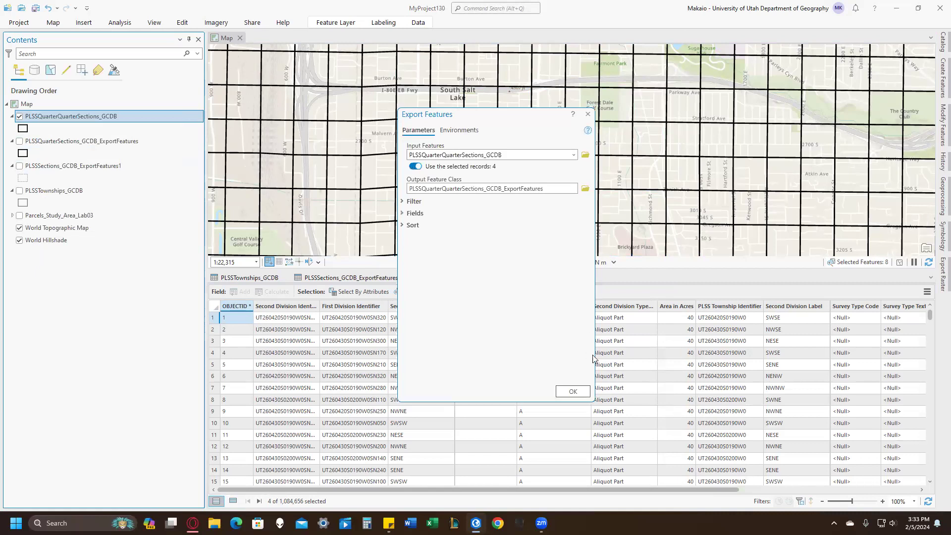
click(577, 395)
Remove the original PLSSQuarterQuarterSections_GCDB layer from the map, keeping the exported one.
click(77, 139)
right_click(77, 139)
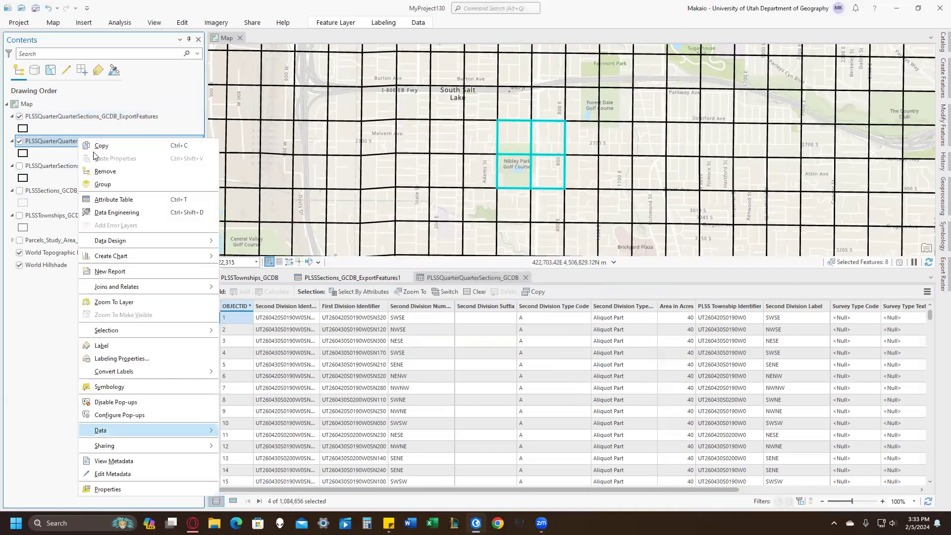
click(111, 177)
click(27, 118)
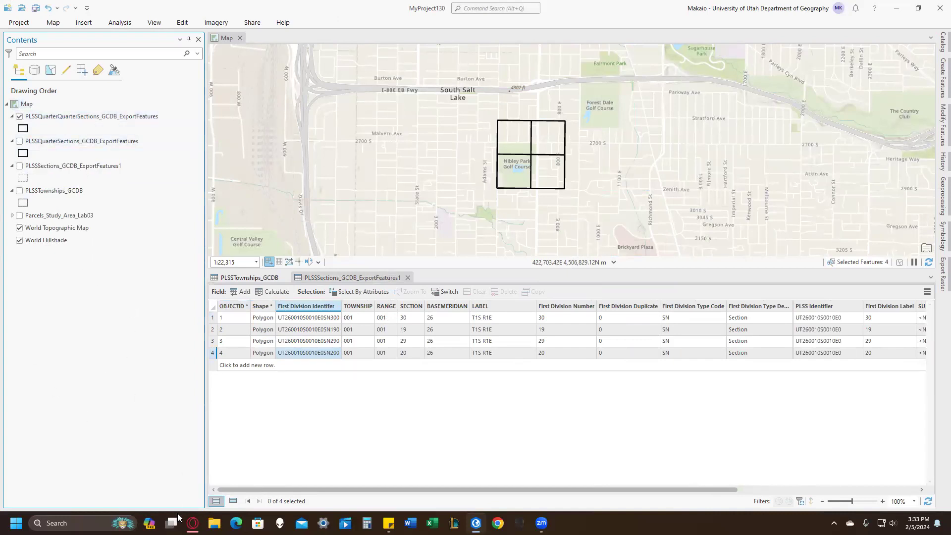
Switch to the browser and read the Lab 3 instructions on boundary colors, the example map, the residence task and the start of Part 2.
click(193, 523)
scroll(346, 399, down, 5)
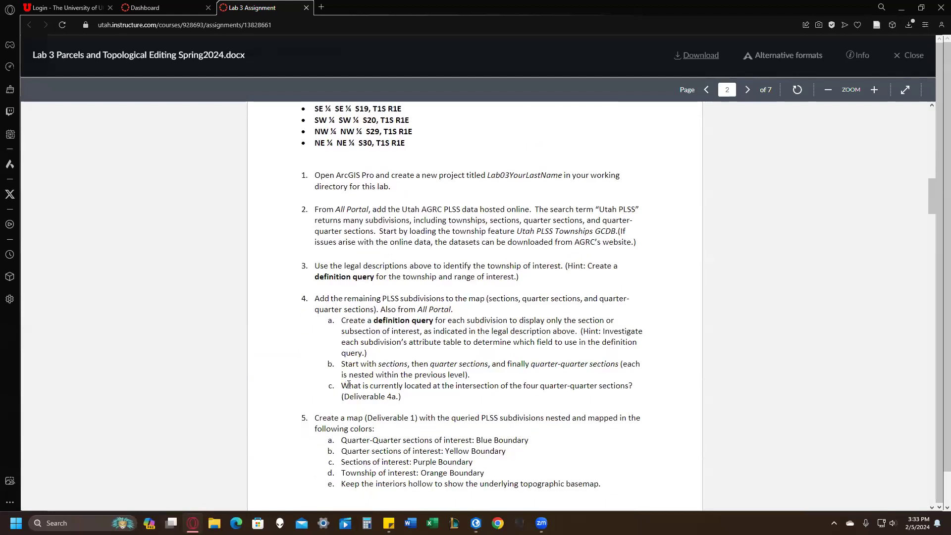
scroll(398, 376, down, 2)
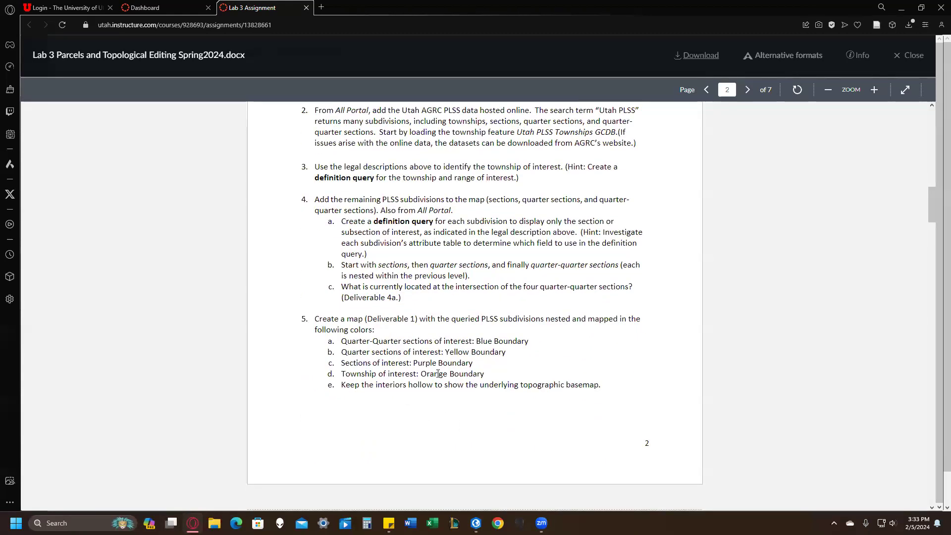
scroll(487, 375, down, 3)
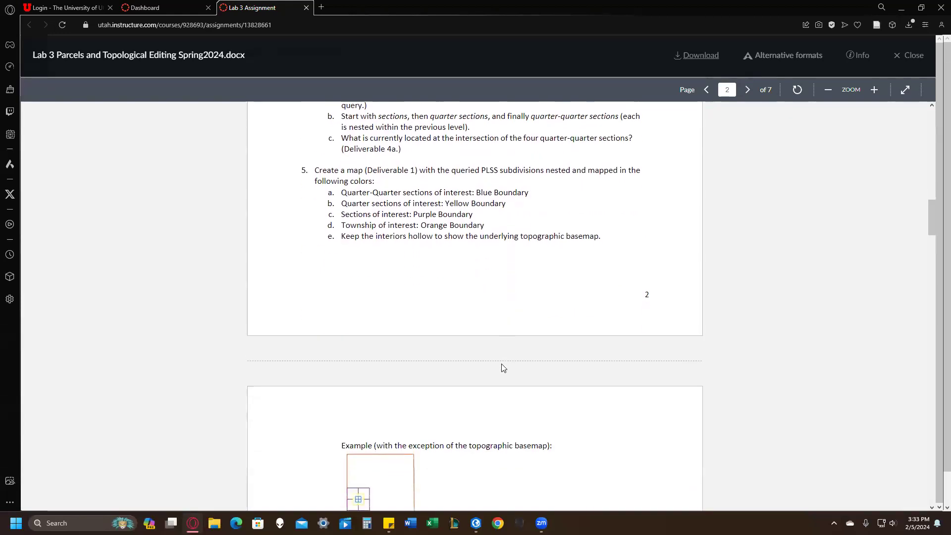
scroll(492, 372, down, 1)
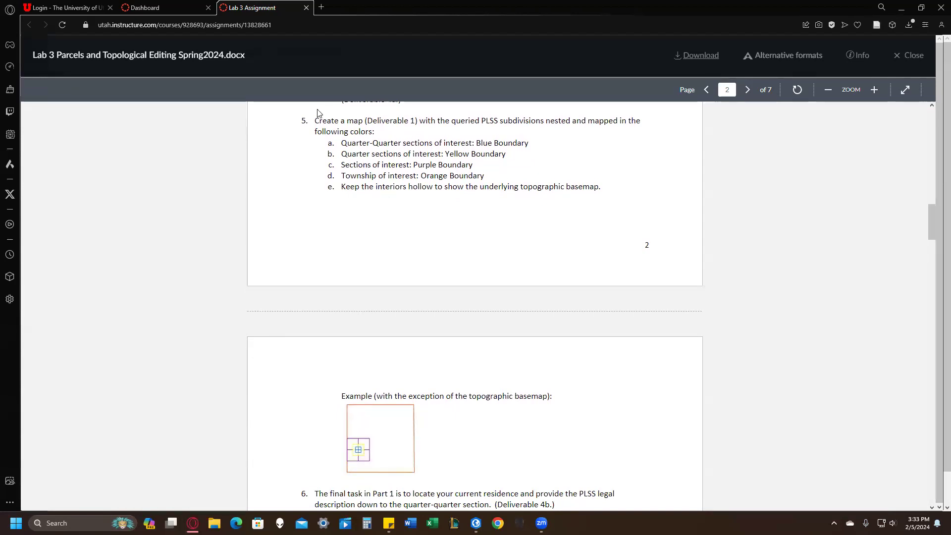
drag(346, 143, 570, 187)
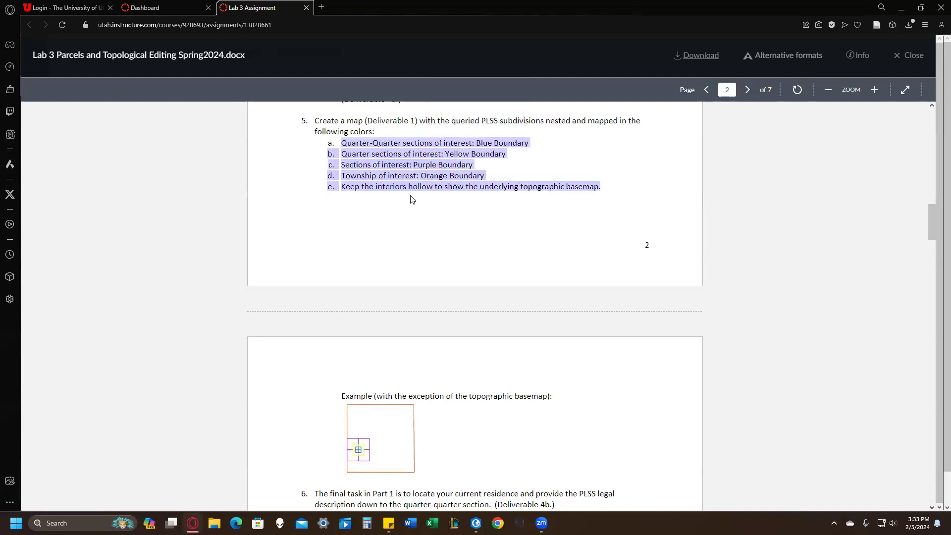
click(486, 168)
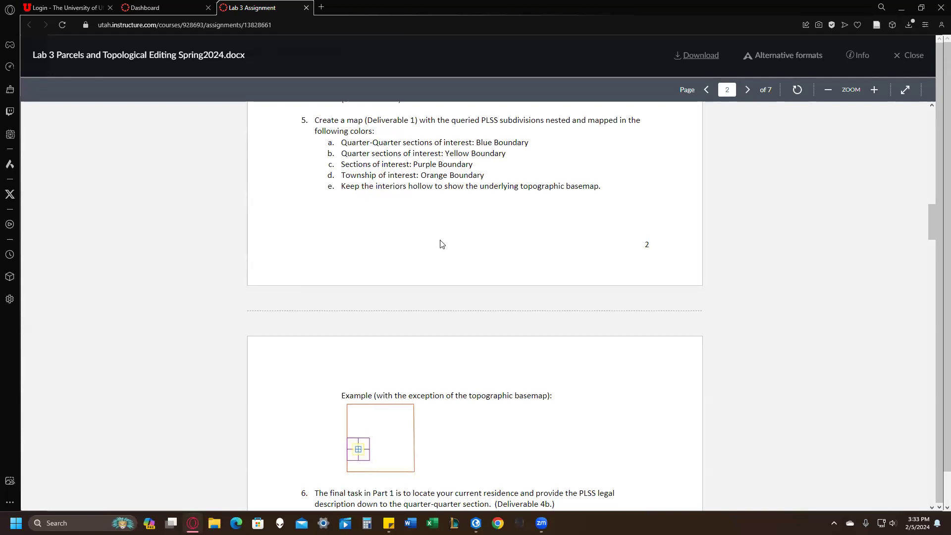
scroll(438, 242, down, 4)
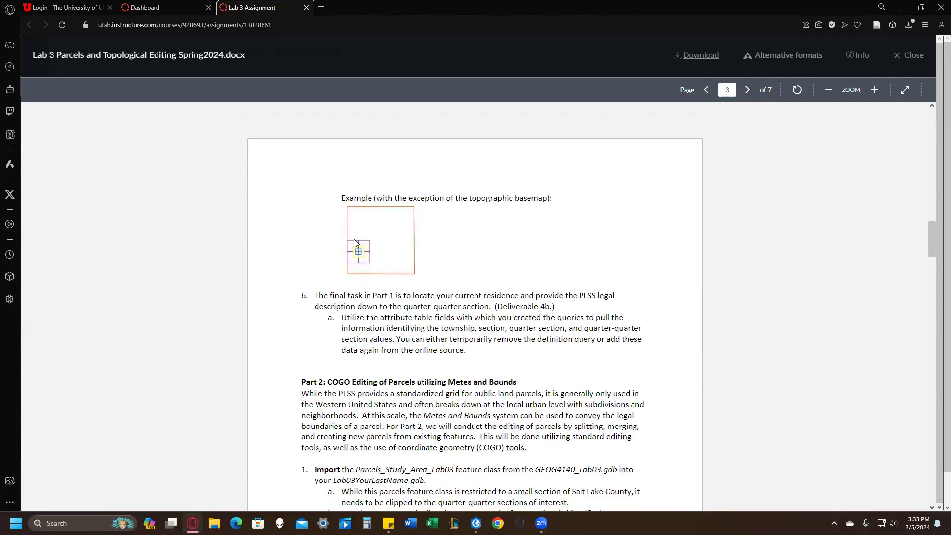
scroll(376, 254, down, 2)
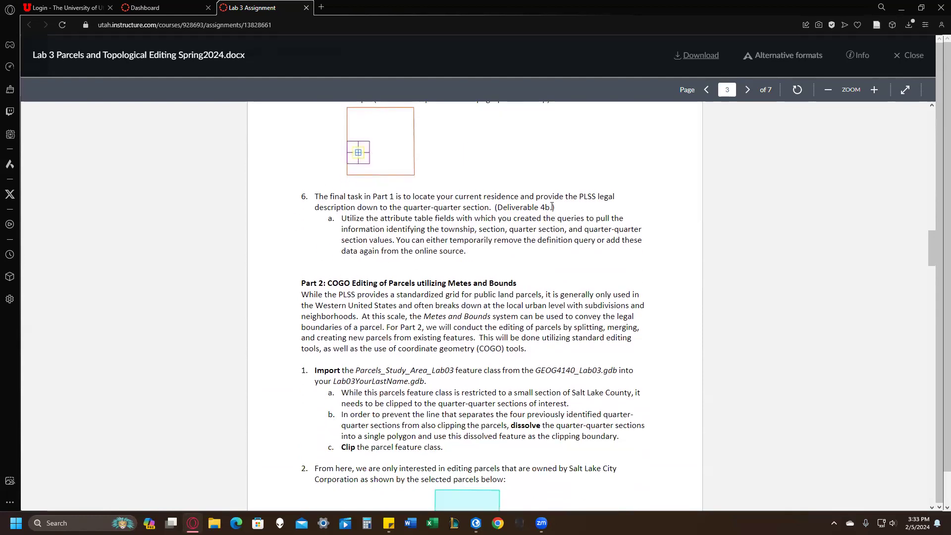
scroll(553, 208, down, 3)
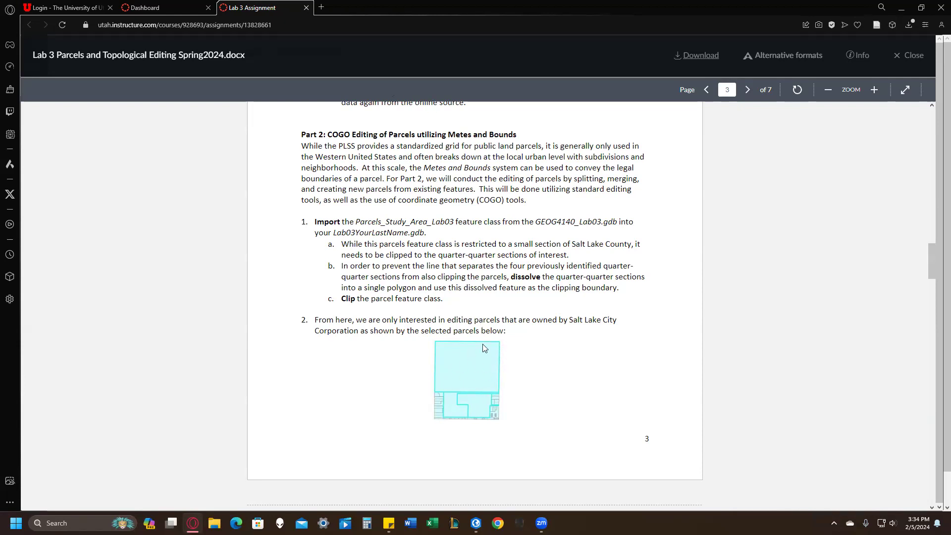
scroll(476, 364, down, 2)
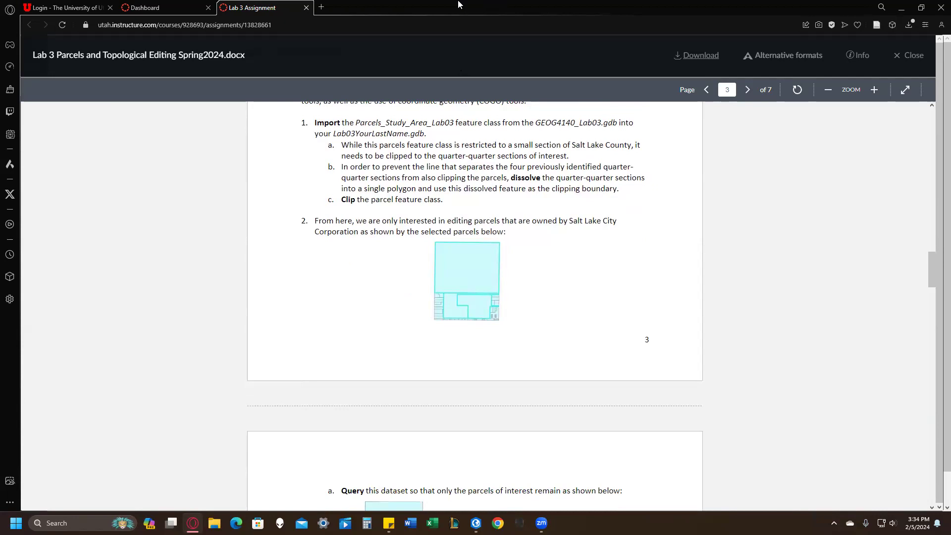
Switch back to ArcGIS Pro, collapse the legends of the four PLSS layers, and show the Parcels_Study_Area_Lab03 layer.
key(alt+Tab)
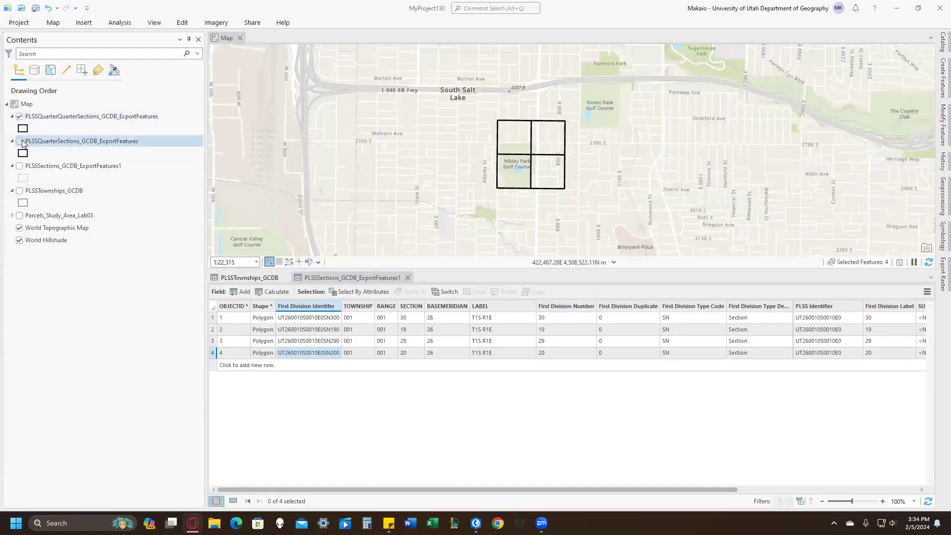
click(12, 115)
click(12, 128)
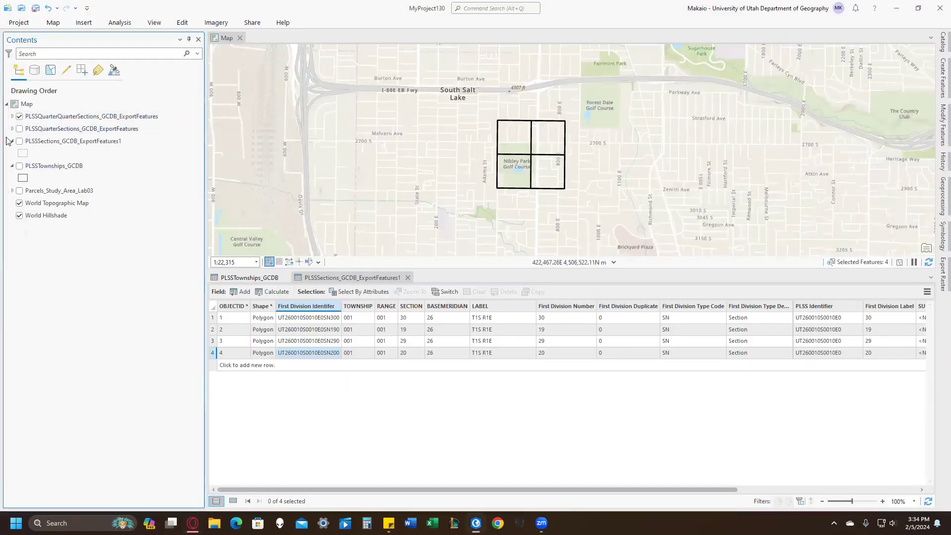
click(20, 144)
click(12, 141)
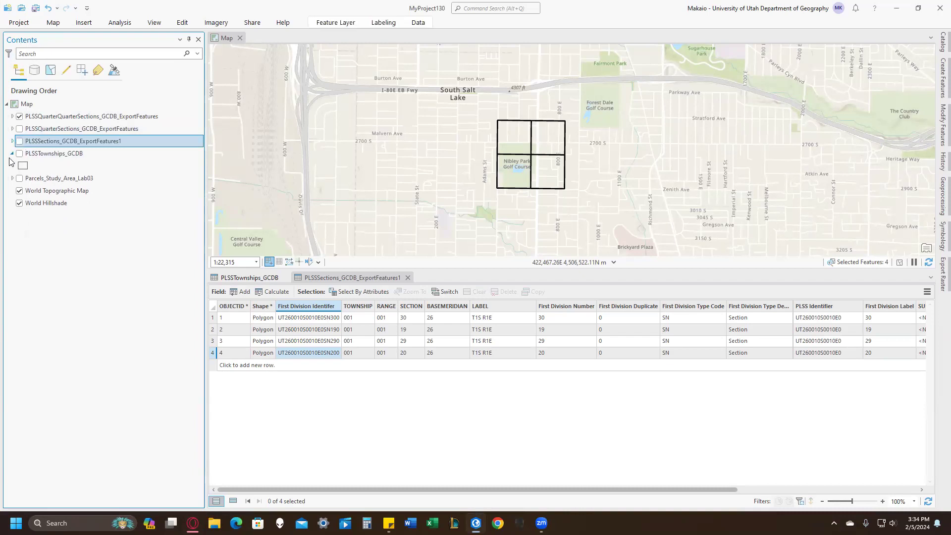
click(12, 153)
click(19, 166)
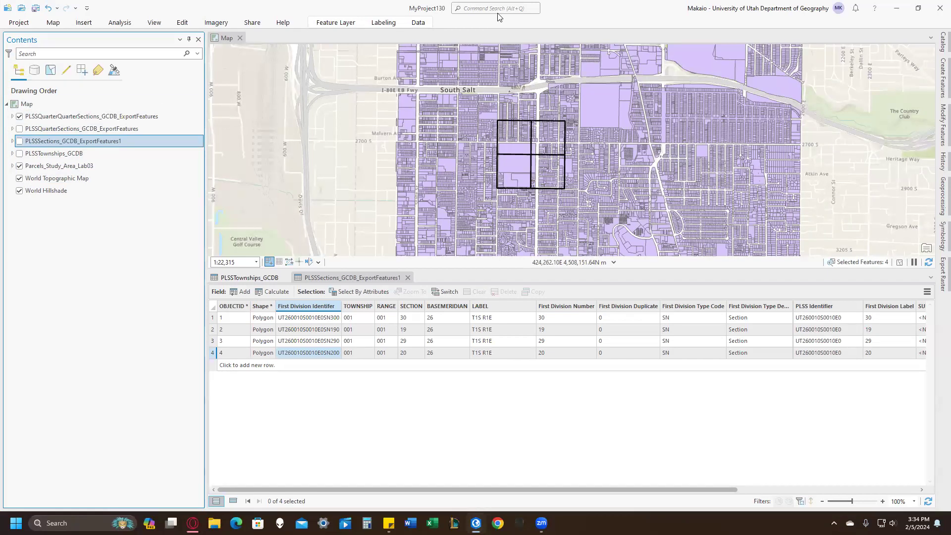
Dissolve PLSSQuarterQuarterSections_GCDB_ExportFeatures into a single polygon with the Dissolve tool, then hide the undissolved layer.
click(480, 8)
text(dis)
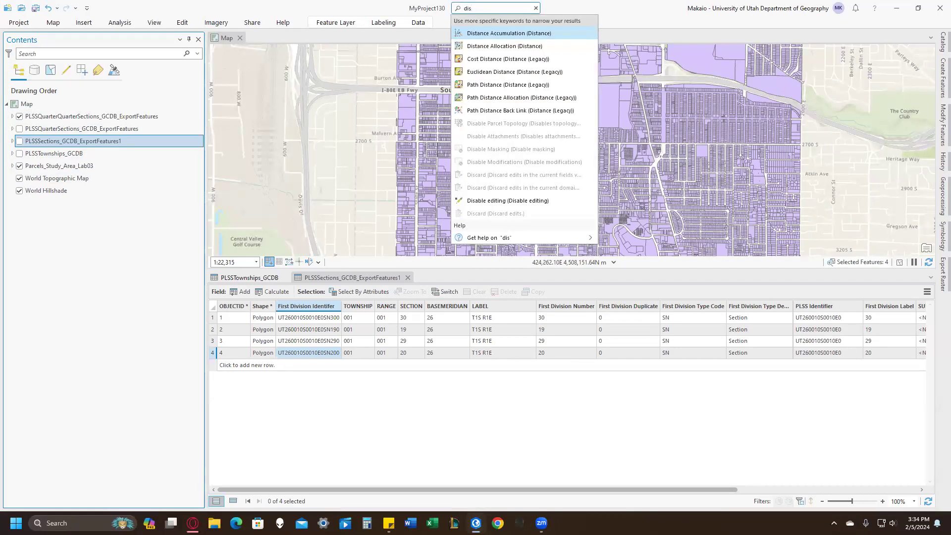
text(os)
text(olve)
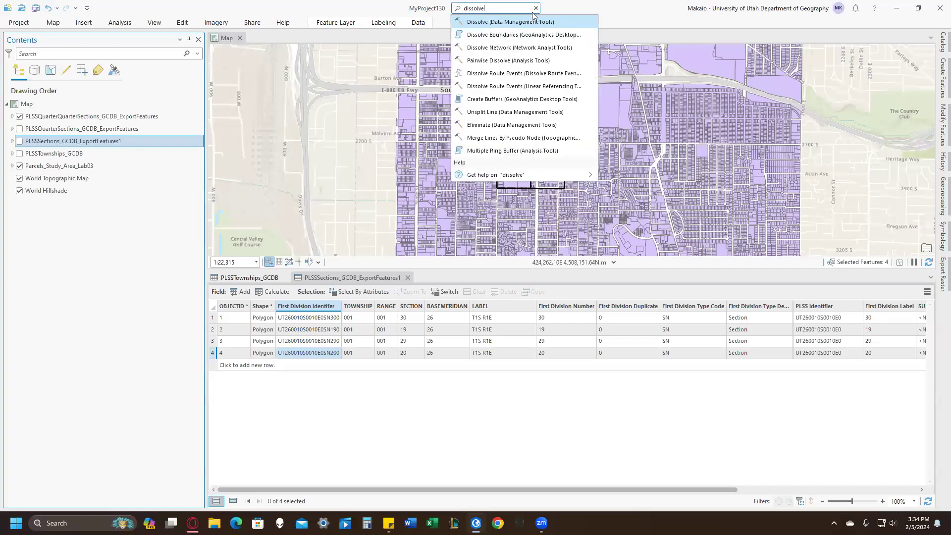
click(531, 22)
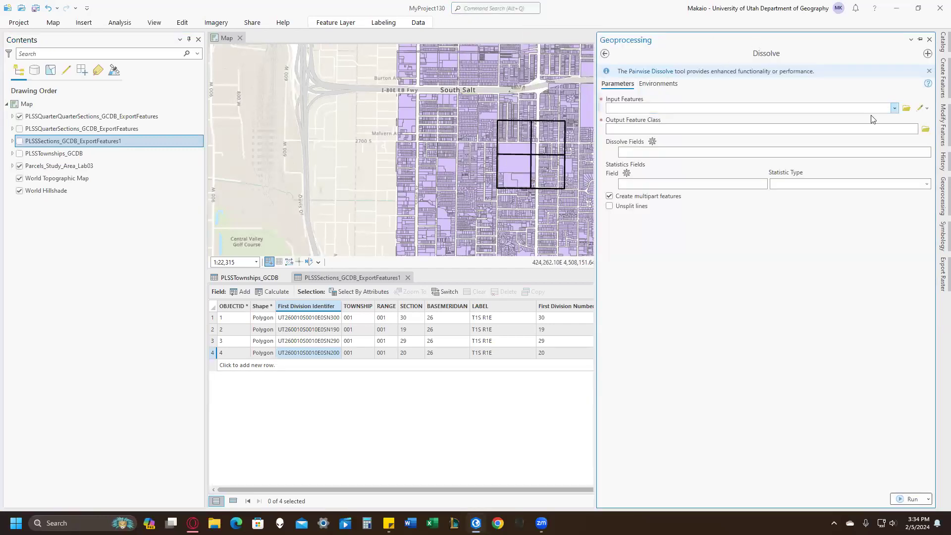
click(895, 108)
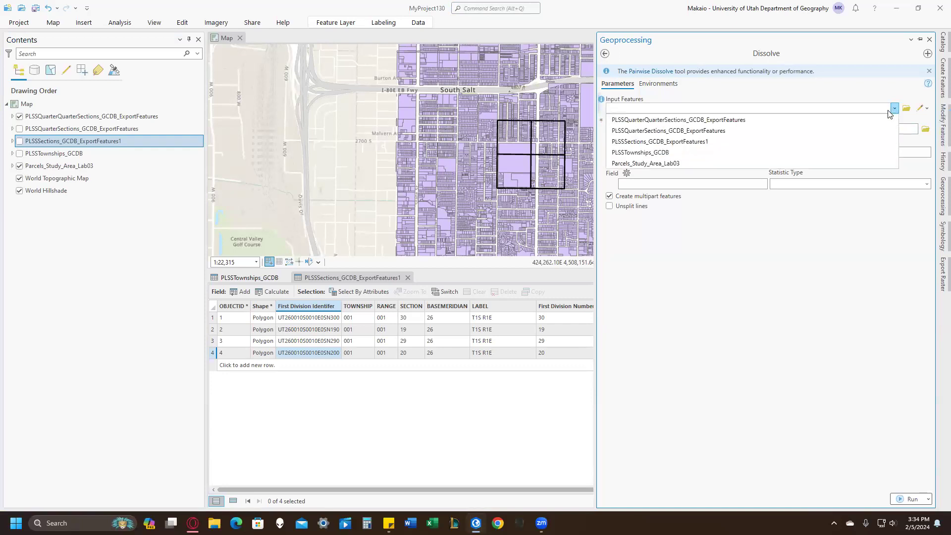
click(845, 123)
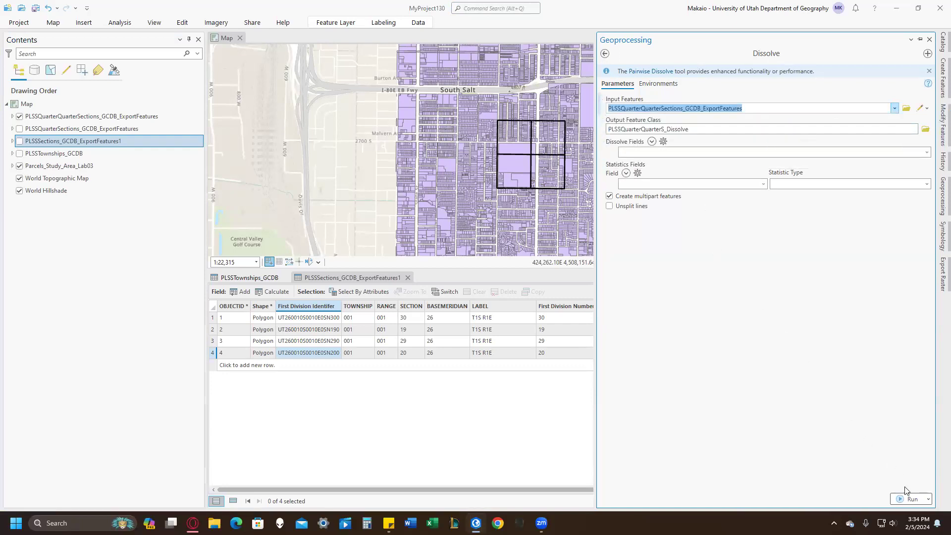
click(911, 500)
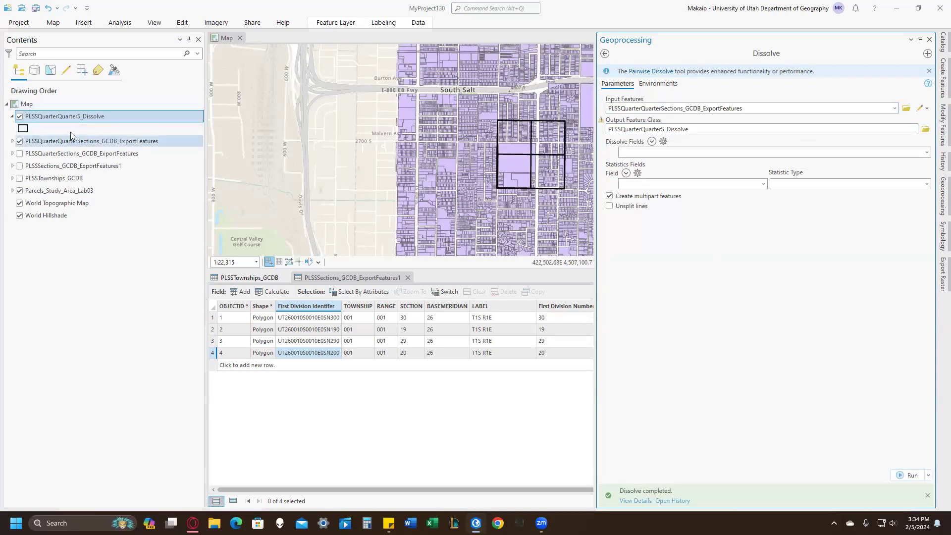
click(20, 142)
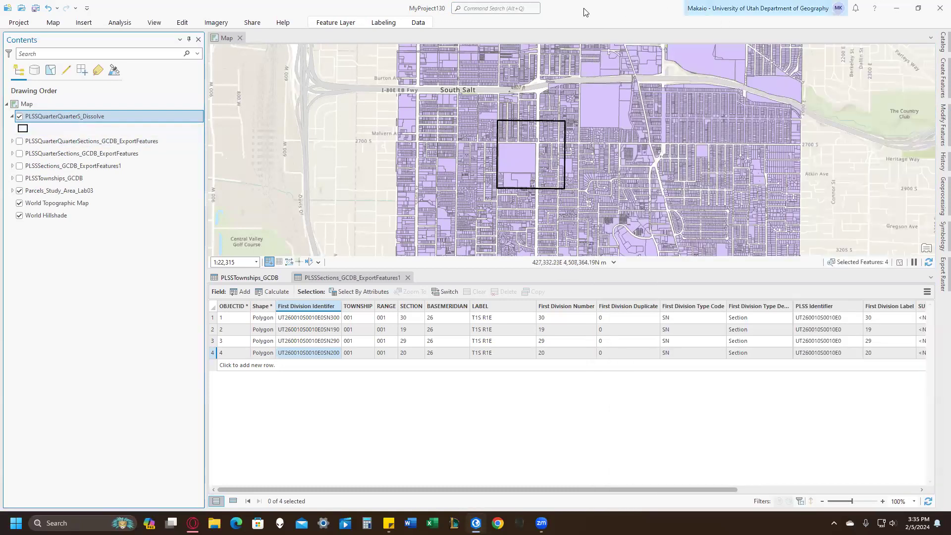
Clip Parcels_Study_Area_Lab03 with PLSSQuarterQuarterS_Dissolve as the clip features, then hide the original parcels layer.
click(498, 7)
text(clip)
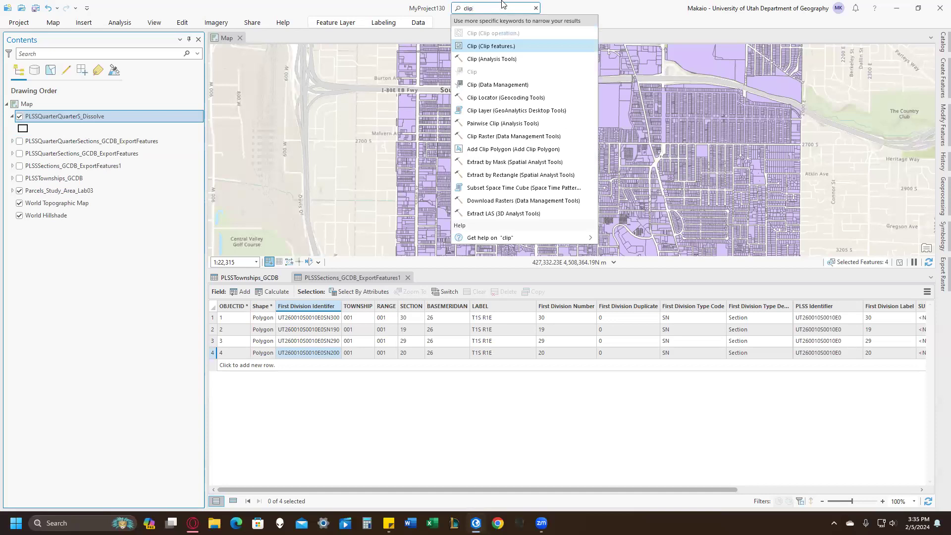
click(492, 59)
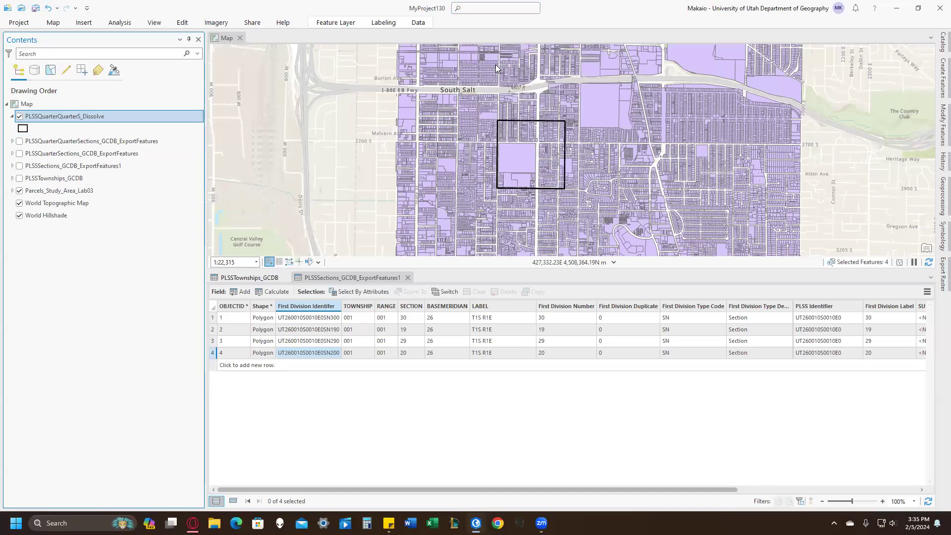
click(914, 108)
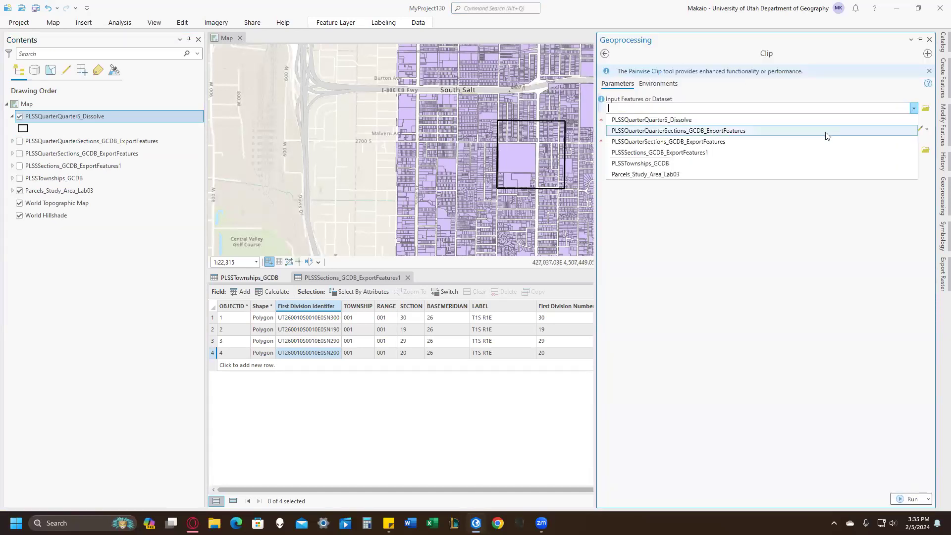
click(801, 122)
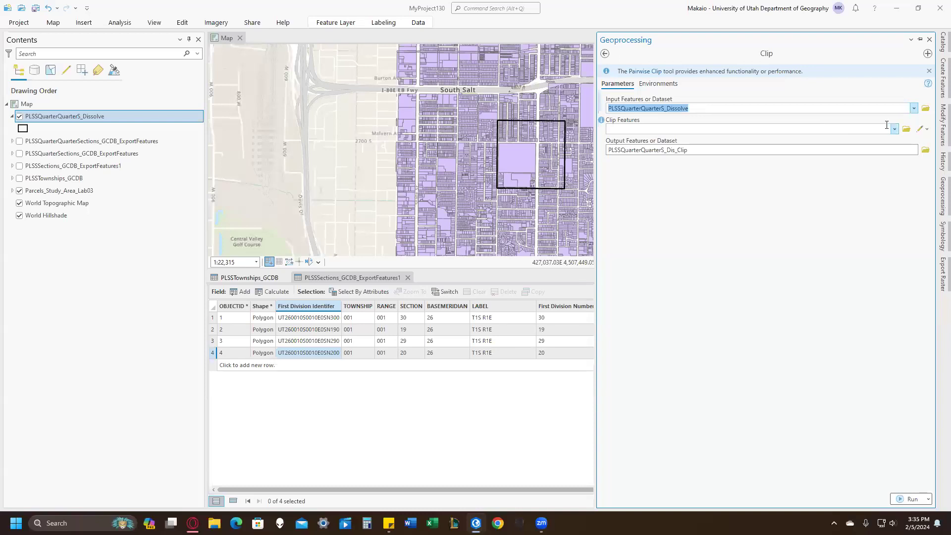
click(914, 108)
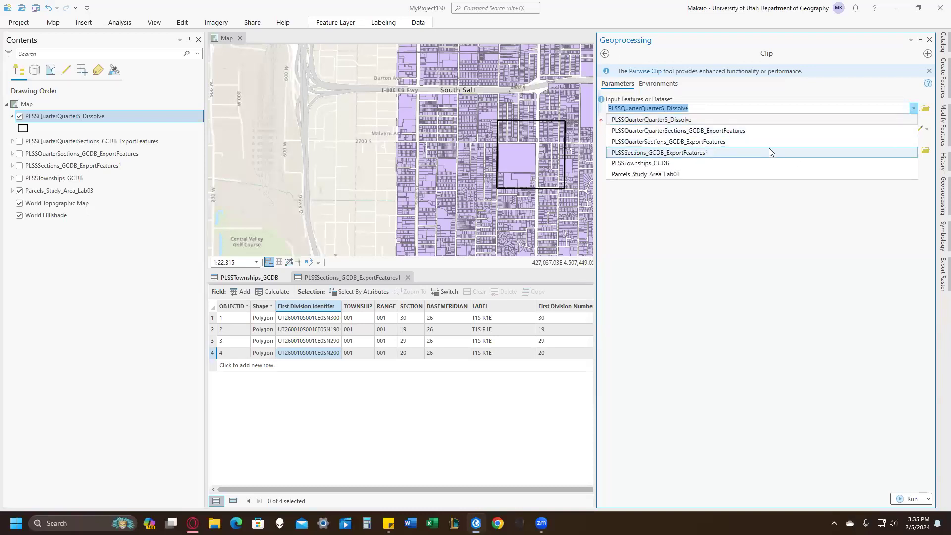
click(734, 174)
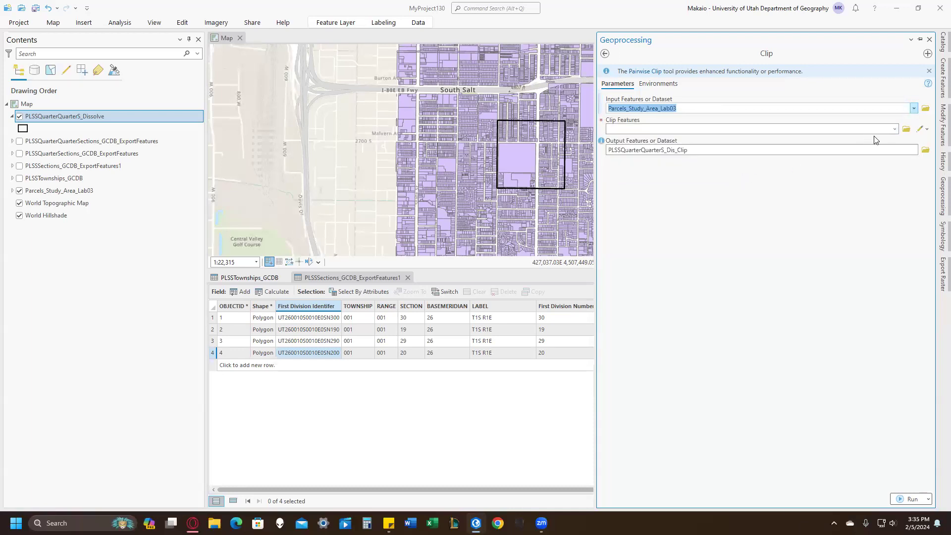
click(895, 129)
click(844, 142)
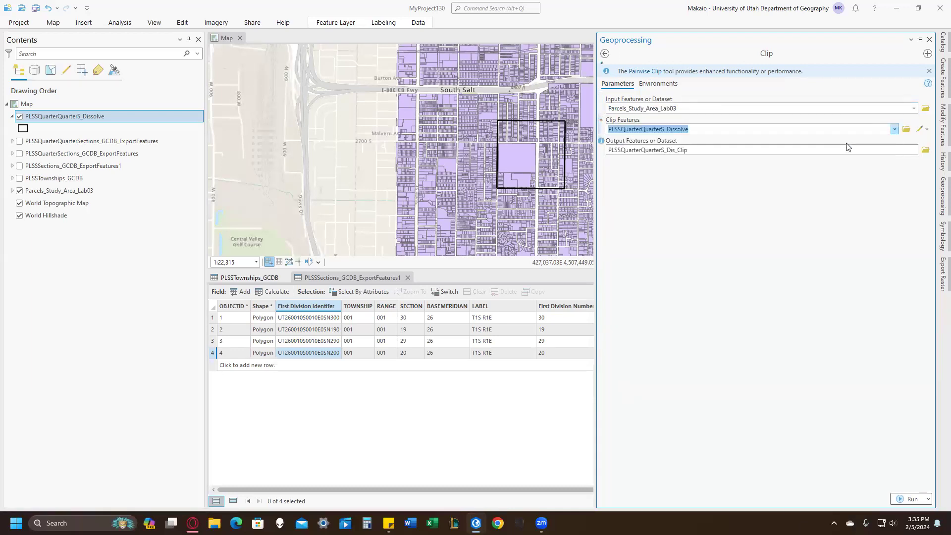
click(909, 499)
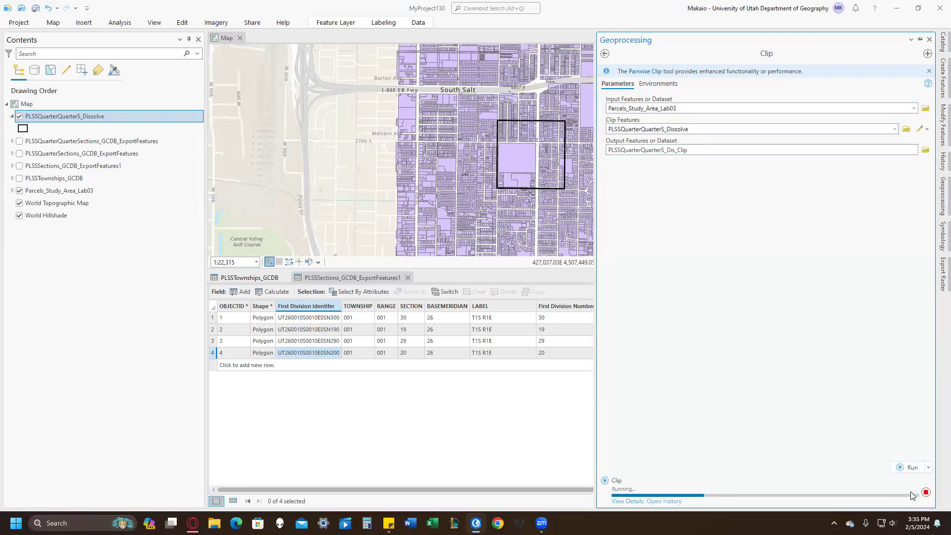
mouse_move(911, 496)
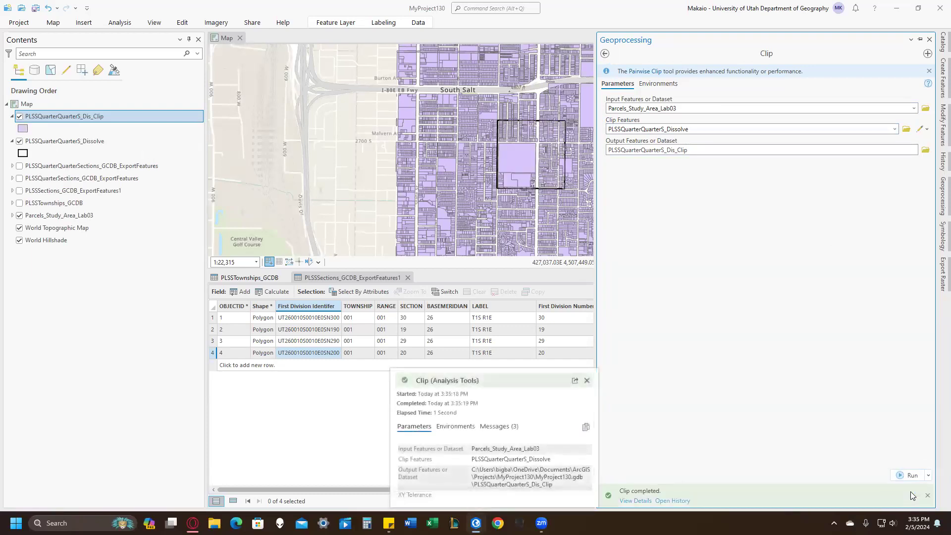
click(20, 215)
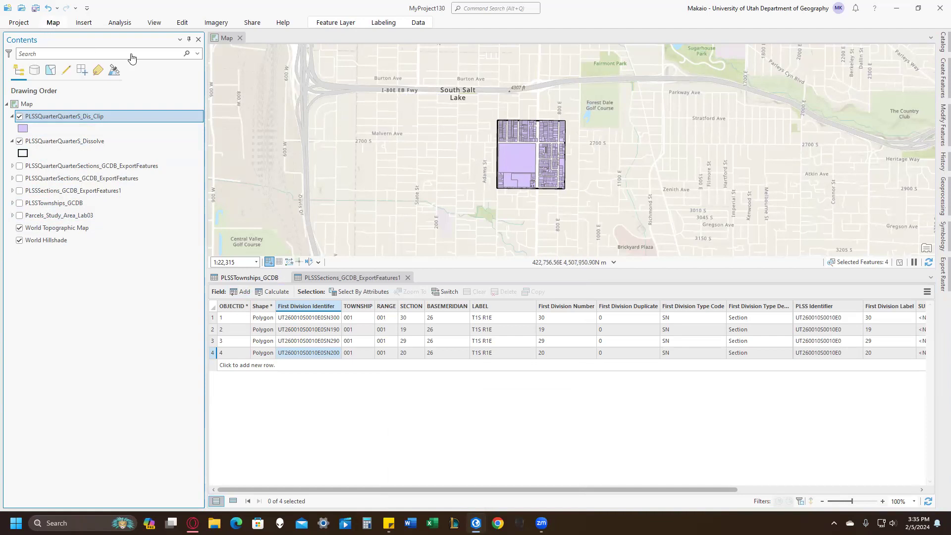
Select the large golf course parcel and the two adjoining parcels south of it, and hide the PLSSQuarterQuarterS_Dissolve layer.
scroll(535, 179, up, 3)
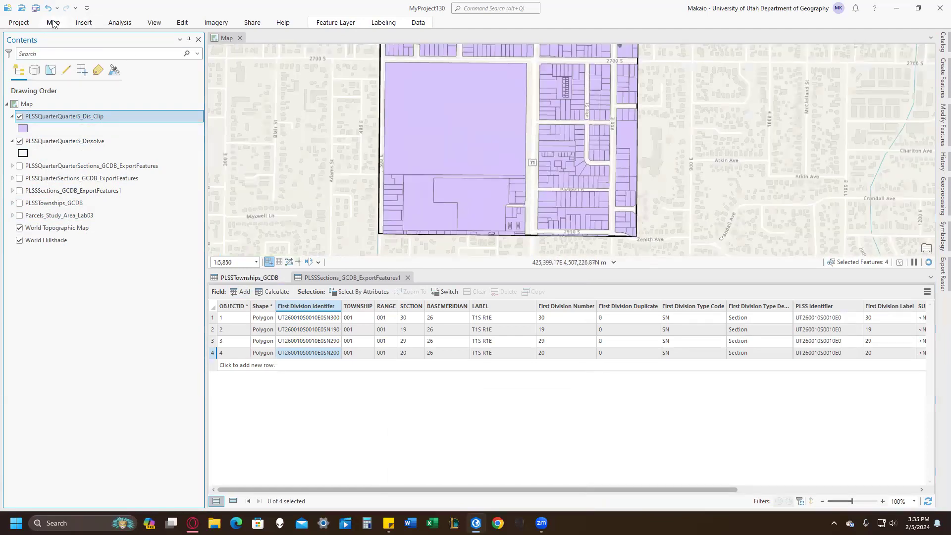
click(53, 24)
click(300, 58)
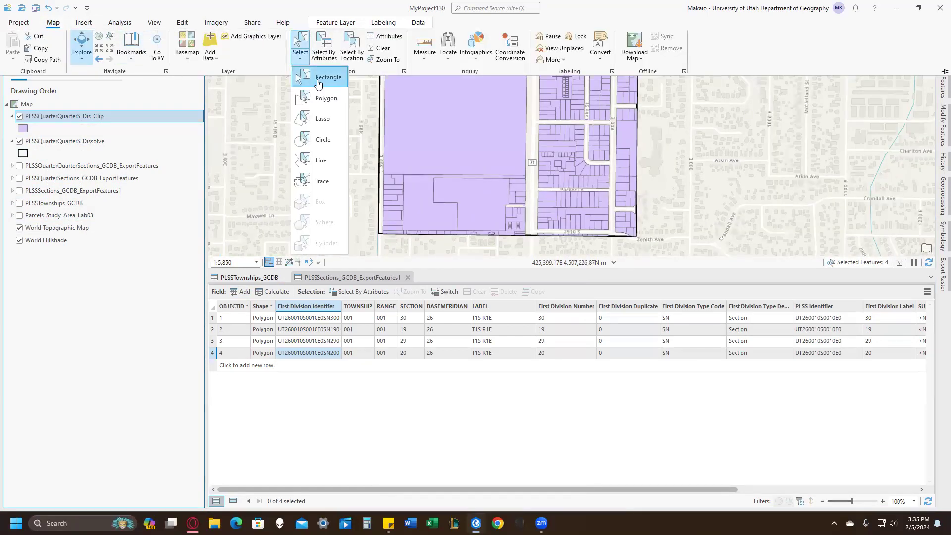
click(318, 79)
drag(472, 209, 483, 209)
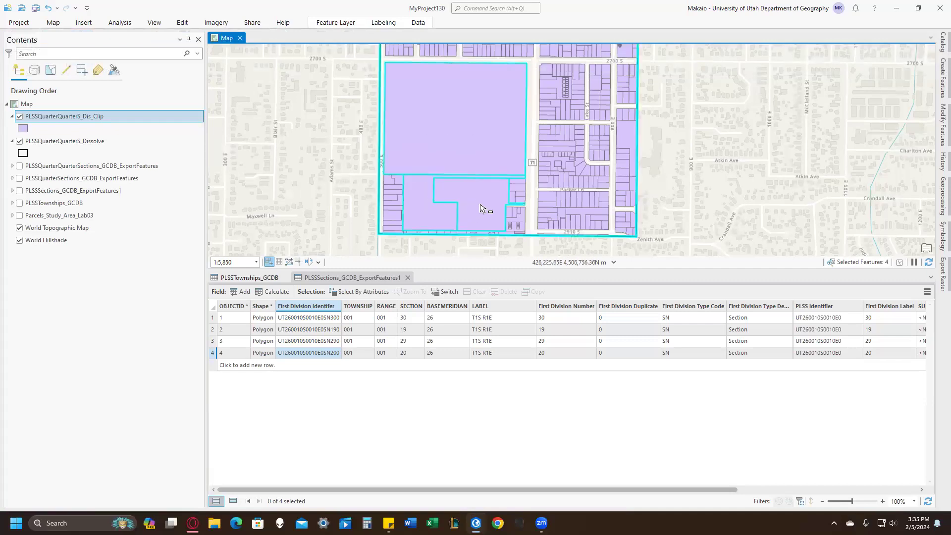
click(19, 141)
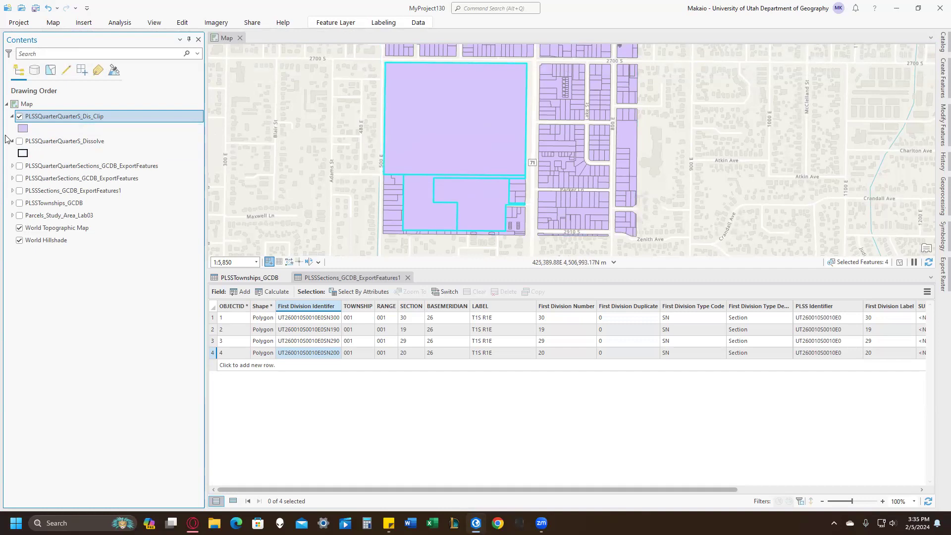
Export the three selected parcels from PLSSQuarterQuarterS_Dis_Clip to a new feature class and remove the clipped layer from the map.
right_click(60, 117)
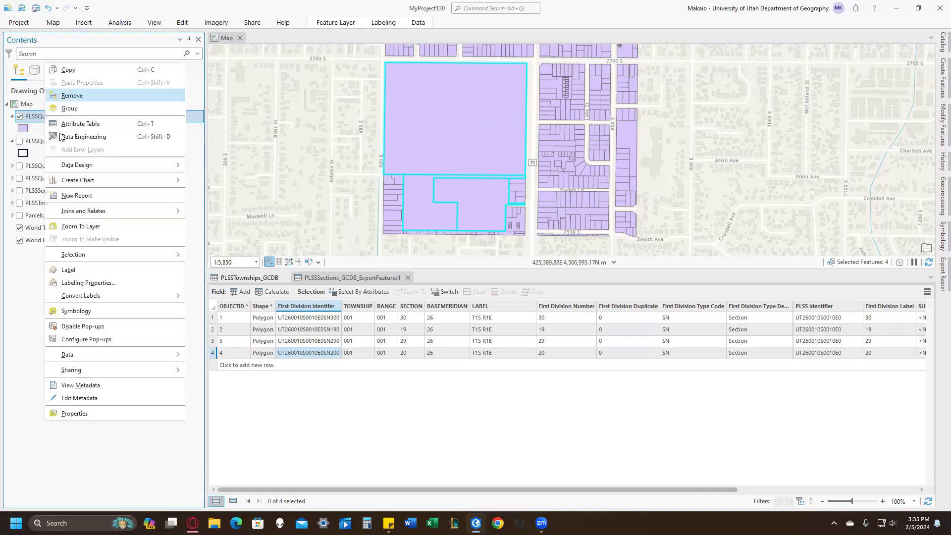
mouse_move(124, 355)
click(214, 356)
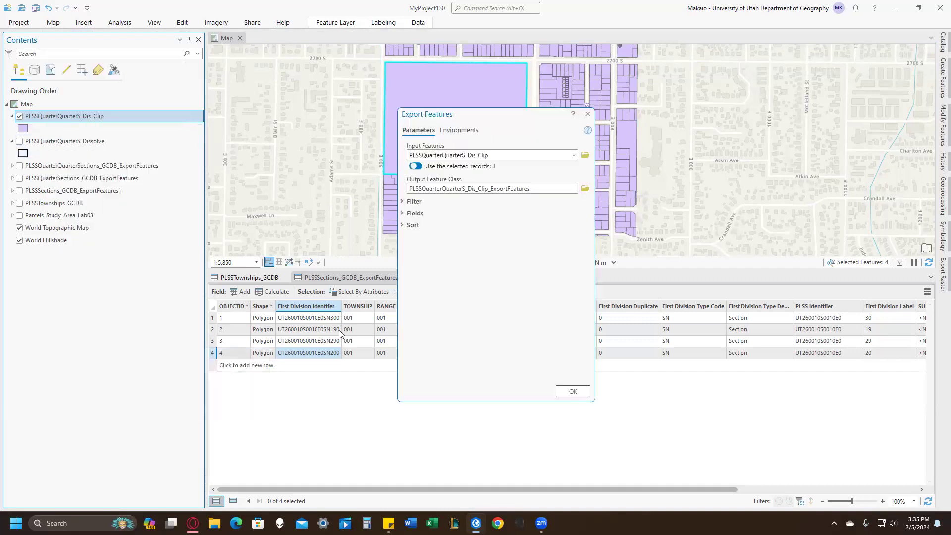
click(572, 390)
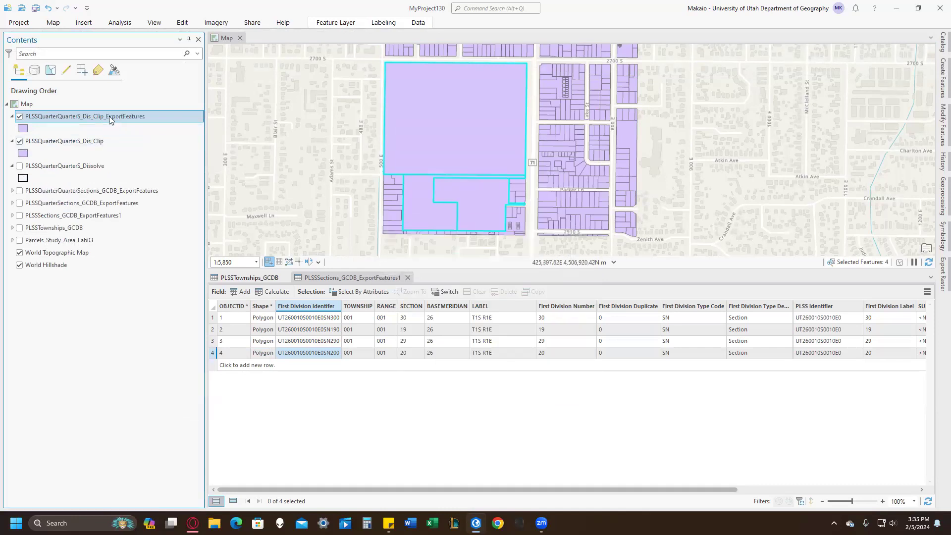
right_click(56, 141)
click(87, 175)
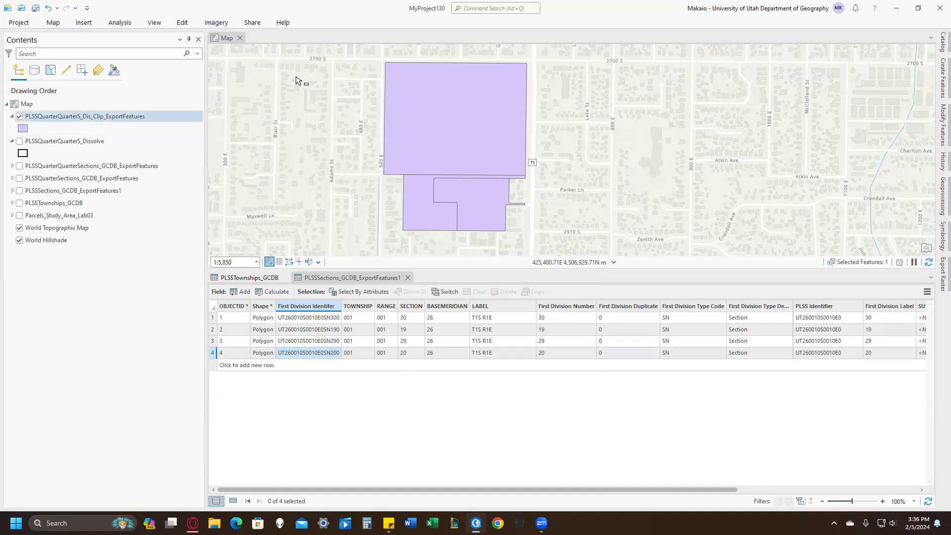
click(182, 22)
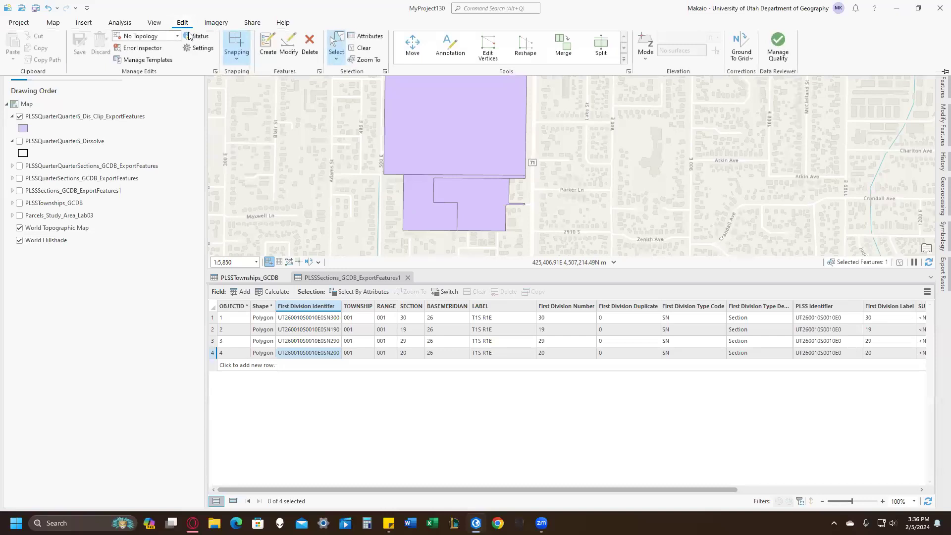
click(240, 57)
click(240, 58)
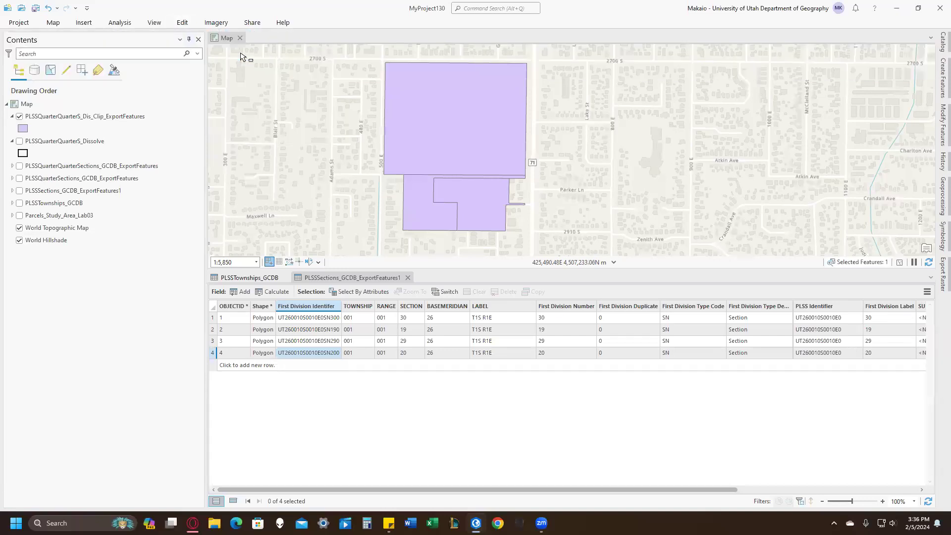
click(187, 25)
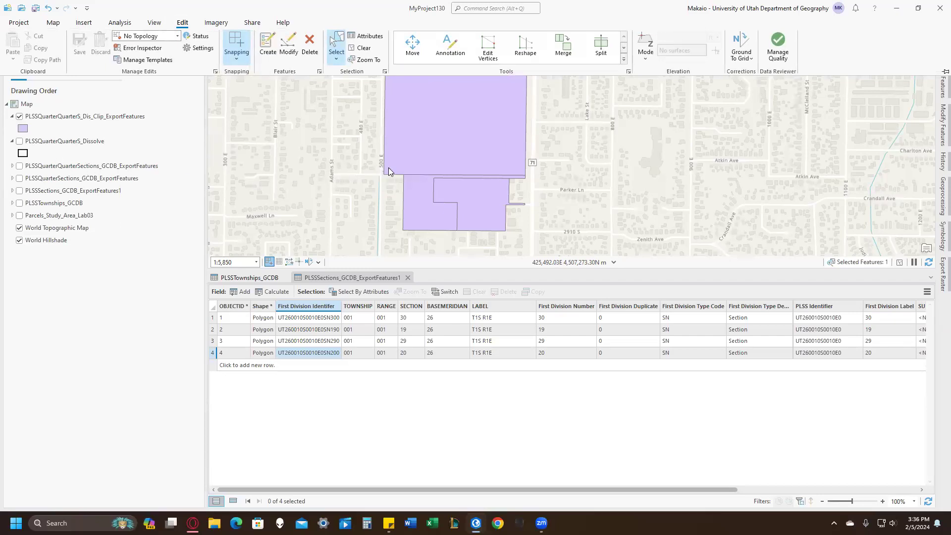
click(882, 102)
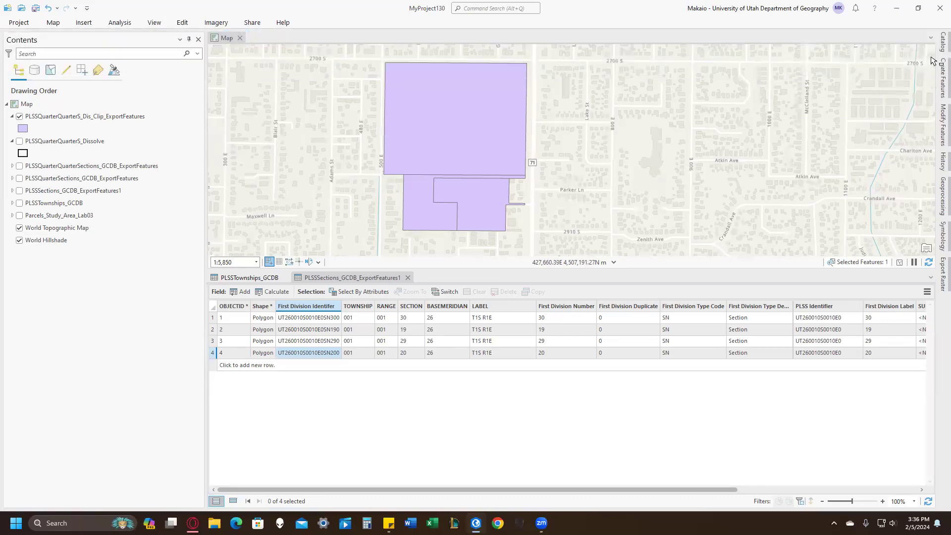
Start a new feature class inside the project geodatabase MyProject130.gdb.
click(943, 43)
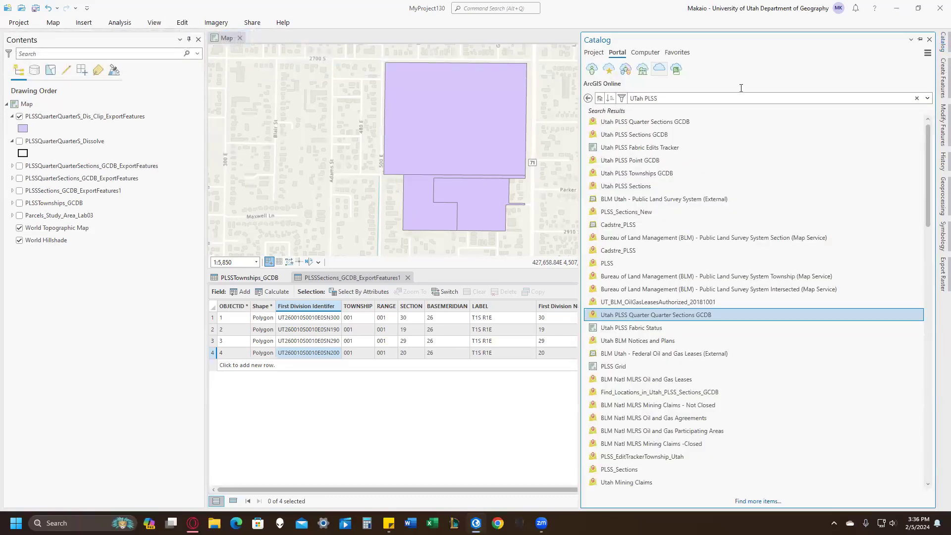
click(597, 54)
click(588, 108)
click(631, 120)
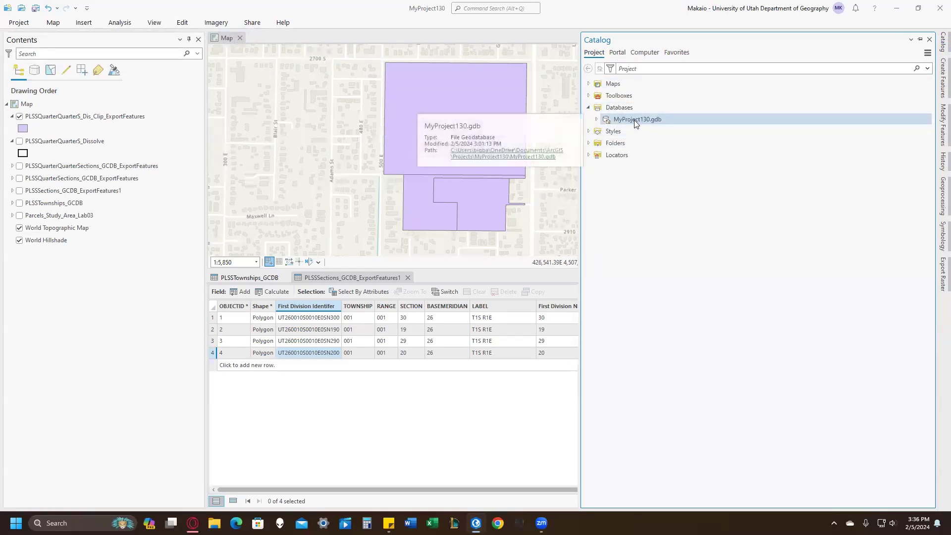
right_click(635, 122)
mouse_move(704, 129)
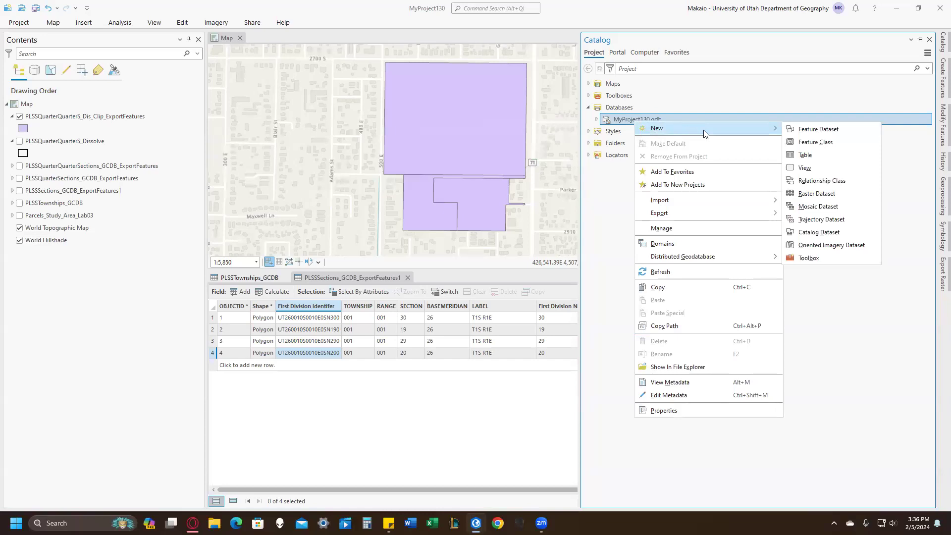
click(819, 142)
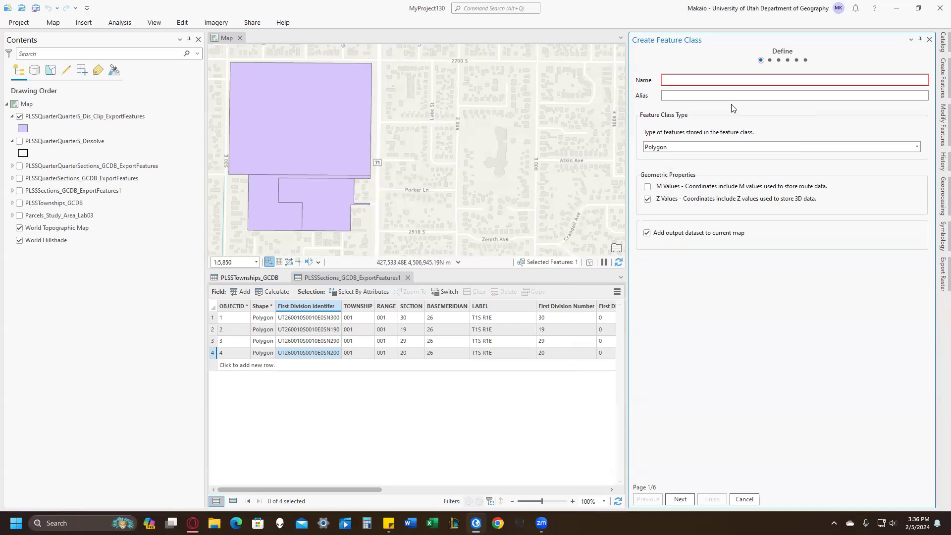
Create the feature class as a line type named Lab03_COGO with alias COGO, keeping NAD 1983 UTM Zone 12N as its coordinate system.
click(750, 80)
text(Lab03)
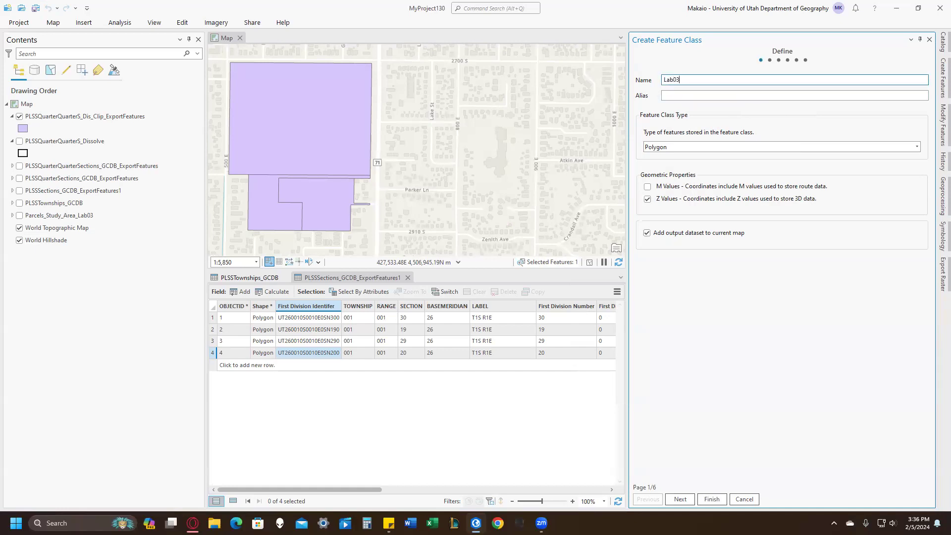
text(_COGO)
key(Tab)
text(COGO)
key(Tab)
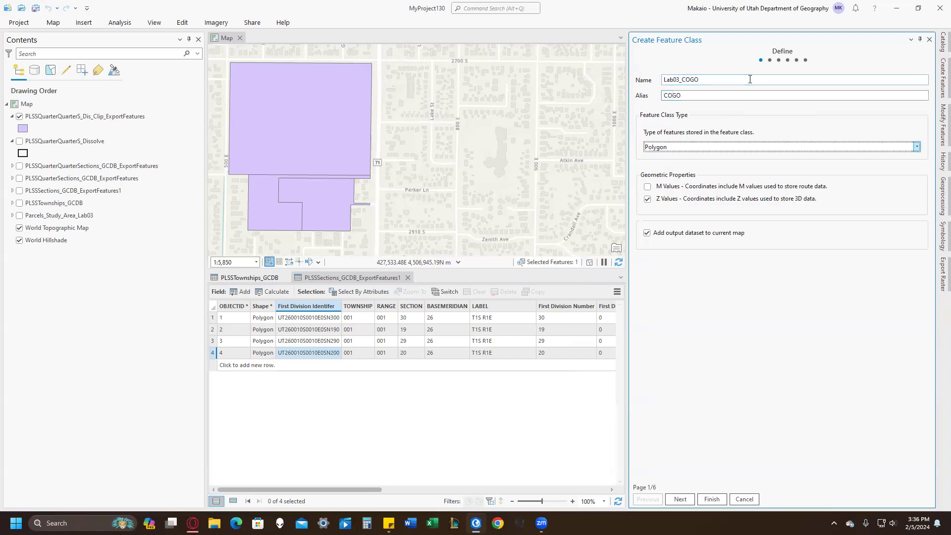
key(Down)
click(682, 500)
click(683, 501)
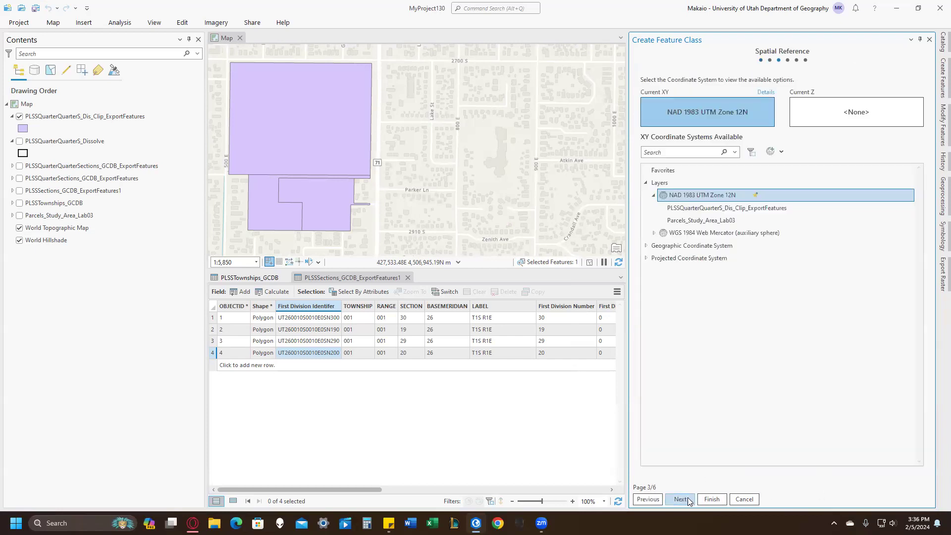
click(711, 499)
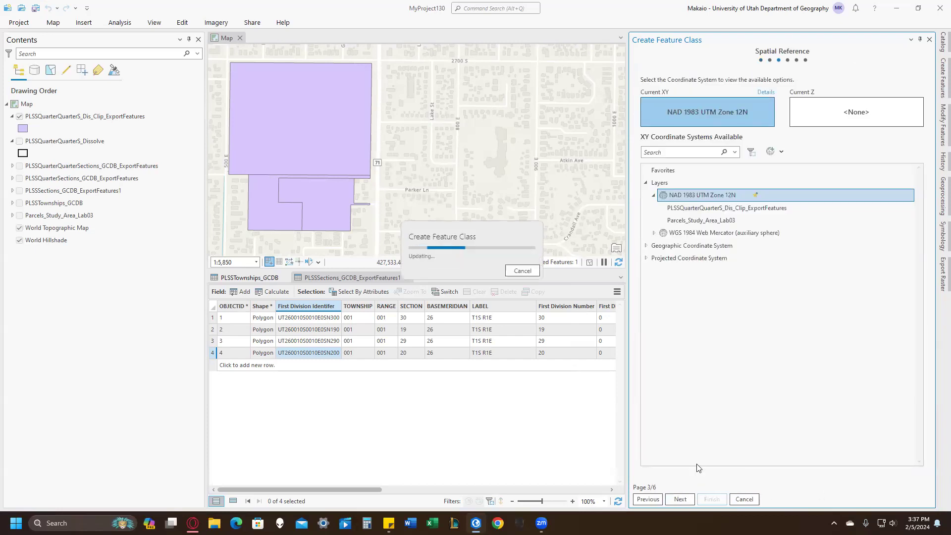
Run the Enable COGO tool with the COGO layer as the input line features.
click(481, 7)
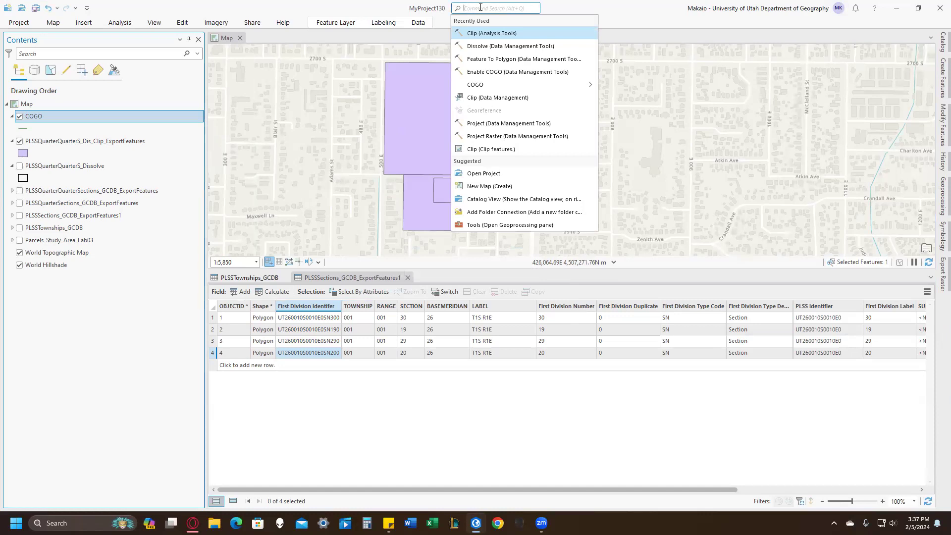
text(enable cogo)
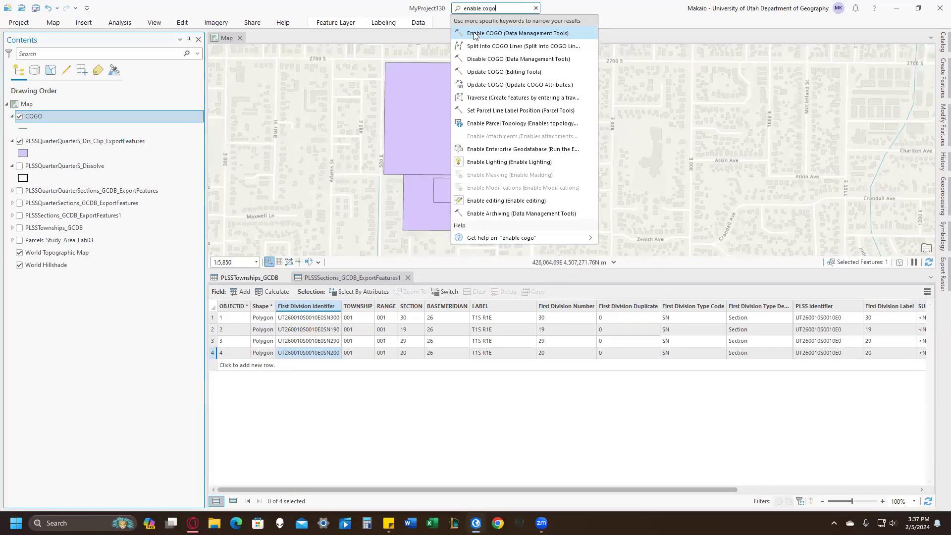
click(475, 33)
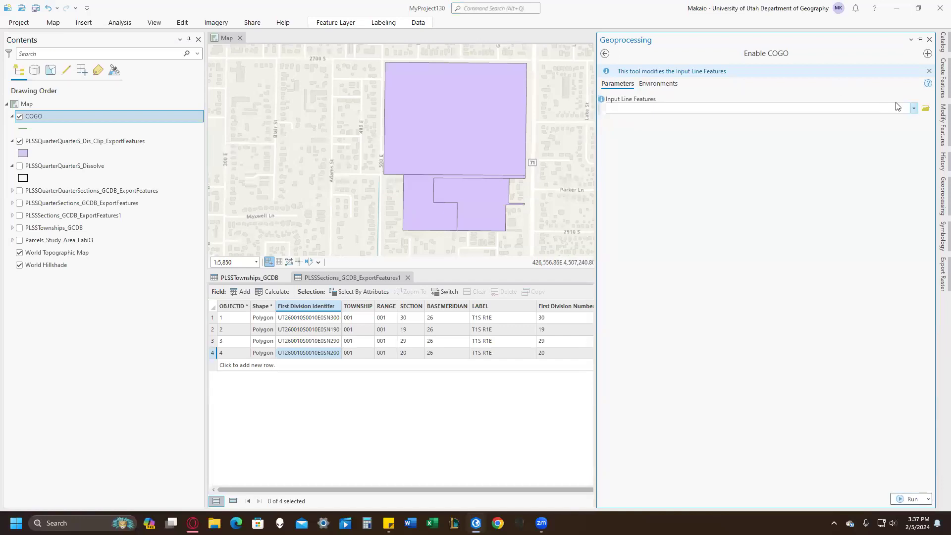
click(914, 108)
click(873, 120)
click(912, 499)
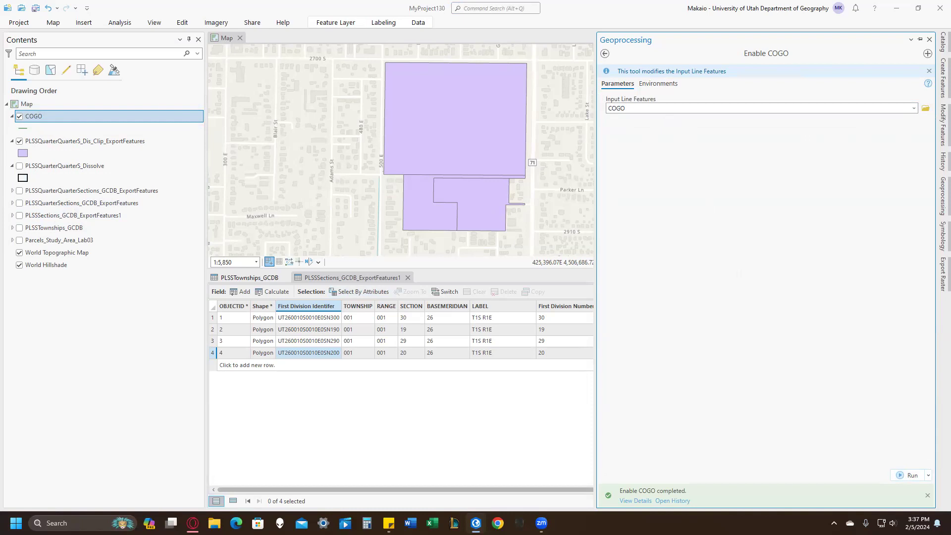
Start a Traverse on the COGO layer, setting its start point at the northeast corner of the large golf course parcel.
click(183, 22)
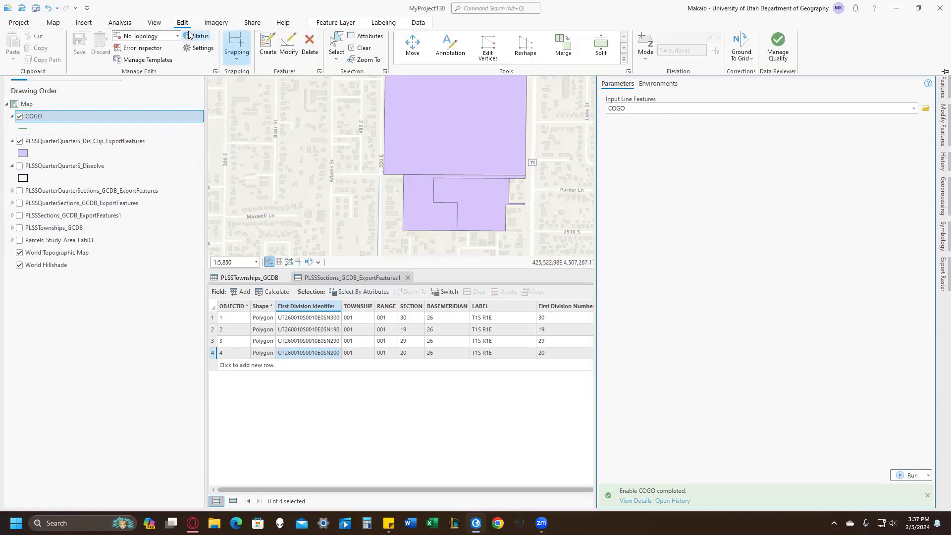
click(288, 43)
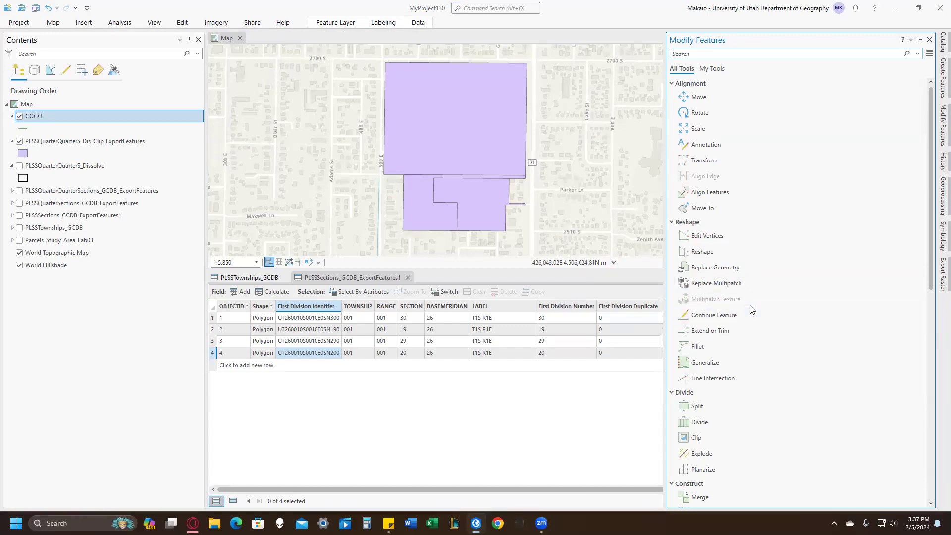
scroll(764, 311, down, 2)
scroll(765, 311, down, 1)
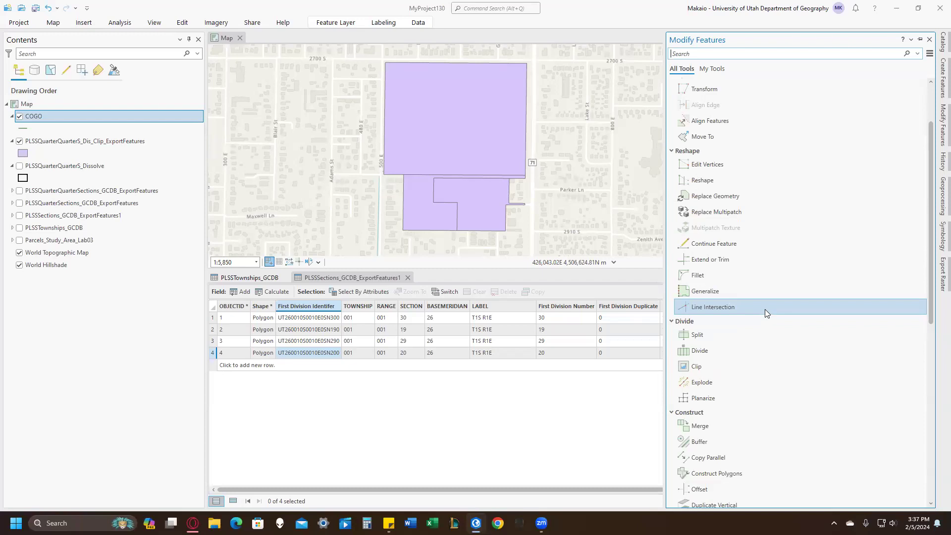
text(tra)
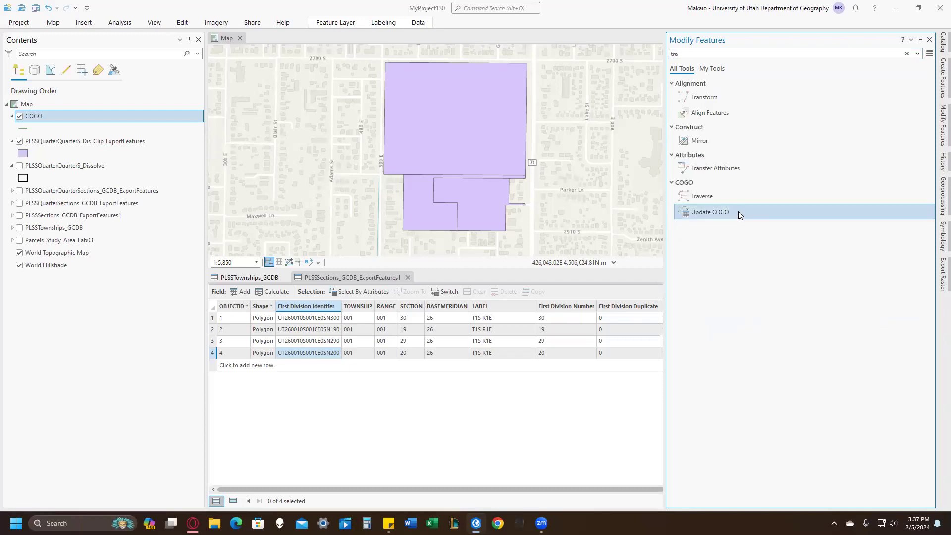
click(728, 196)
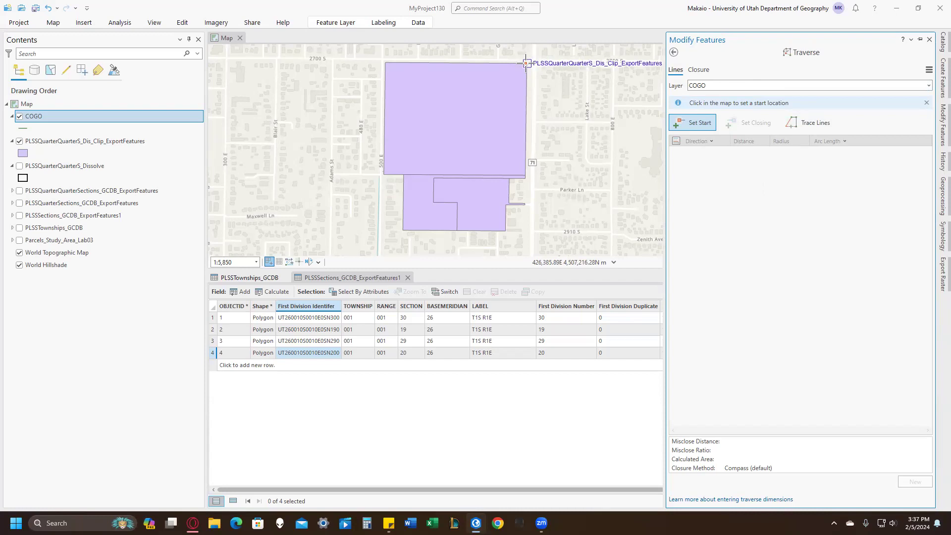
click(527, 63)
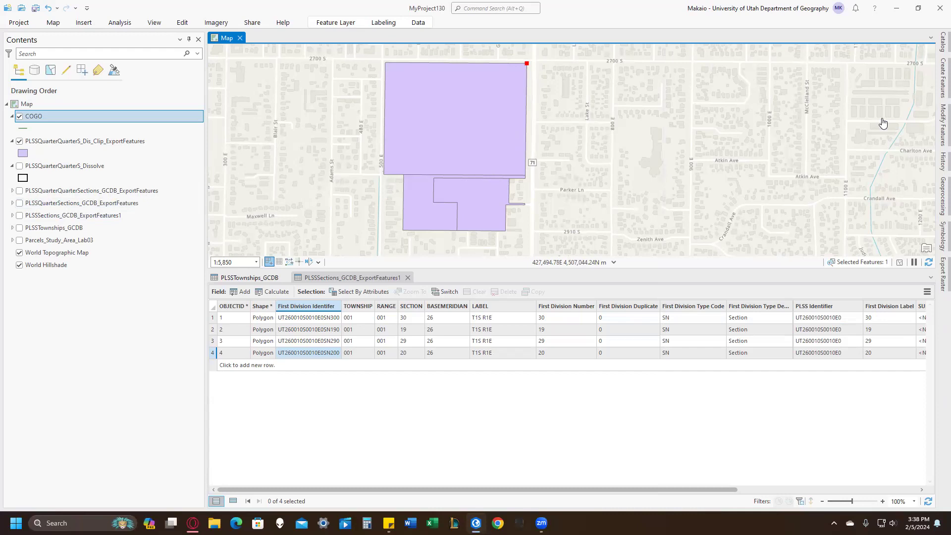
Add the first traverse course with direction S0-47-02W and a distance of 377.27 ft.
click(942, 129)
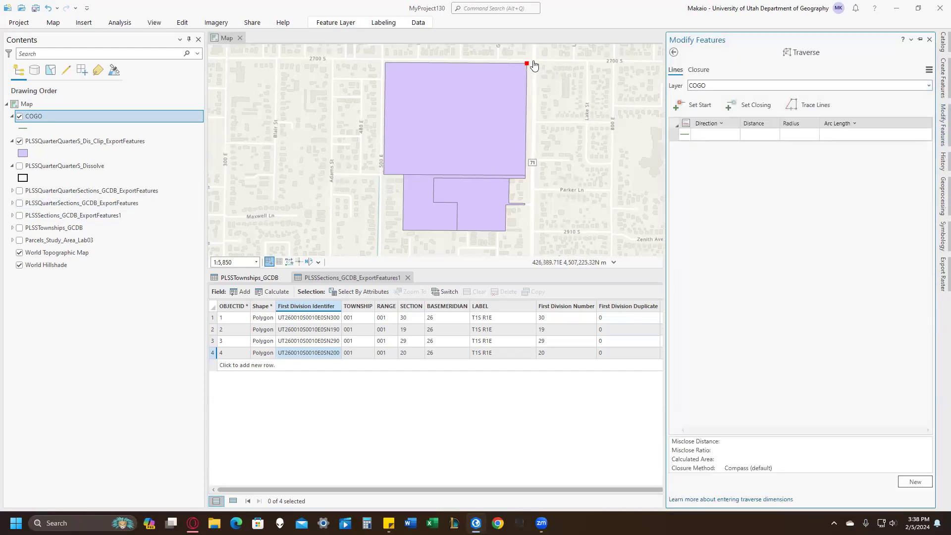
click(708, 133)
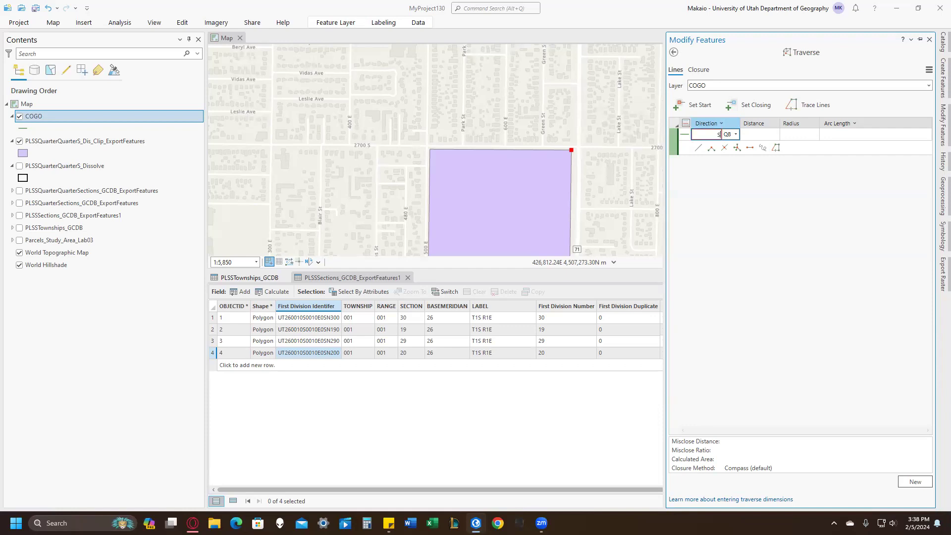
text(-47-02W)
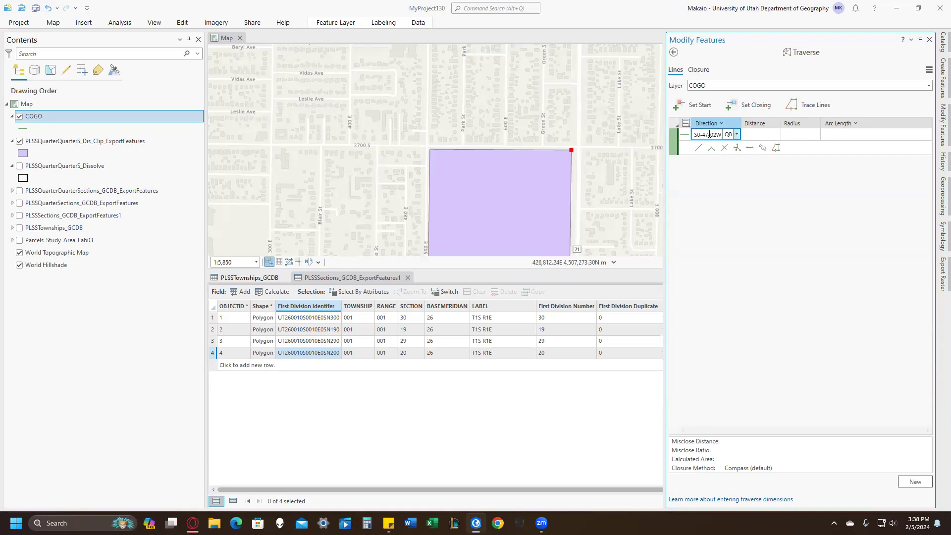
key(Tab)
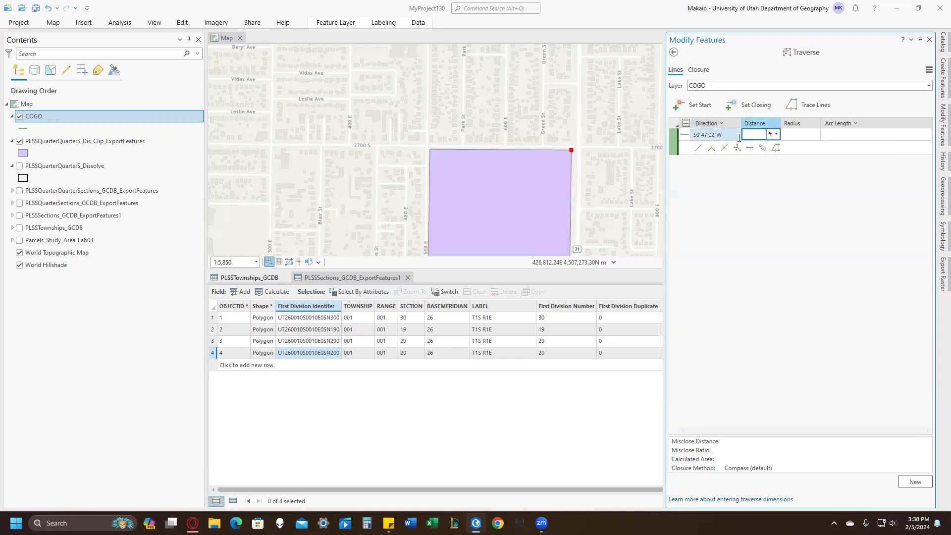
text(377.27)
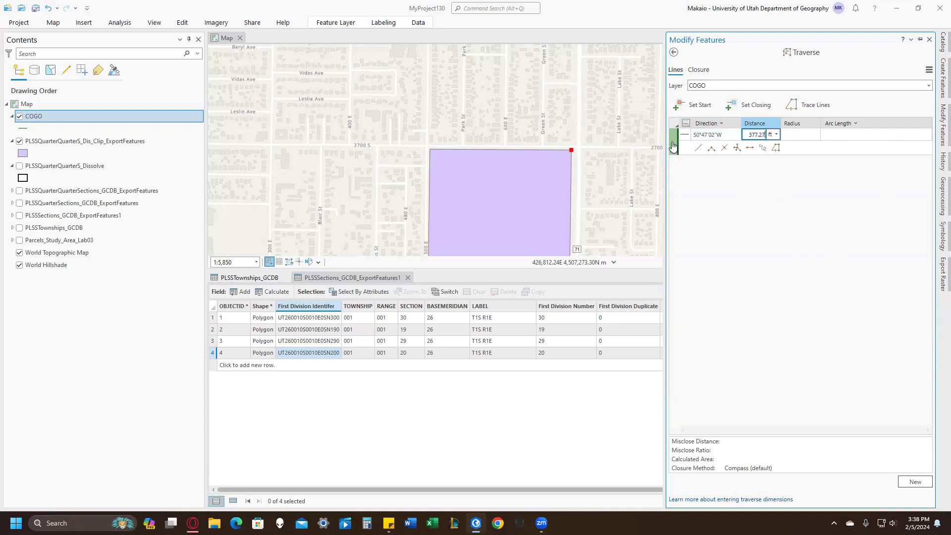
key(Return)
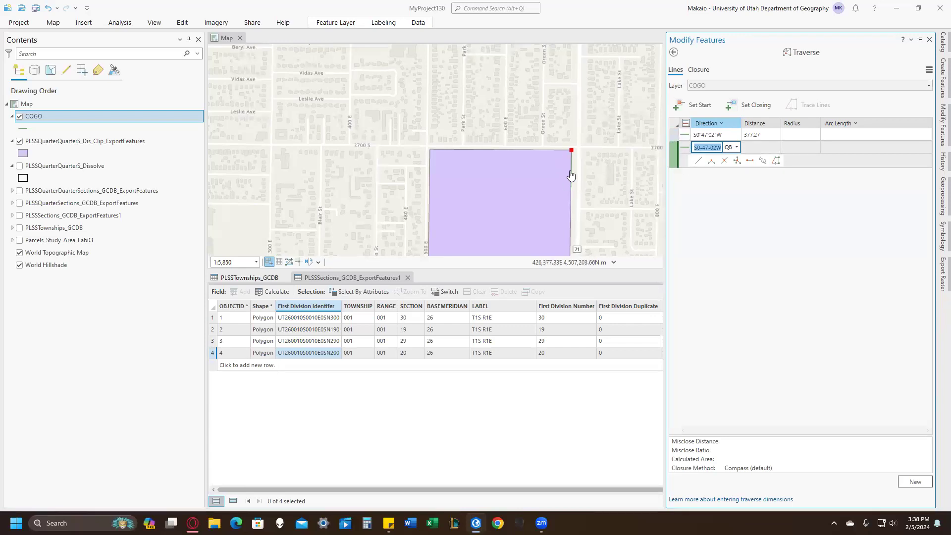
Add the second traverse course with direction N88-48-05W and a distance of 333.76 ft.
key(BackSpace)
text(N88-48-05W)
click(760, 148)
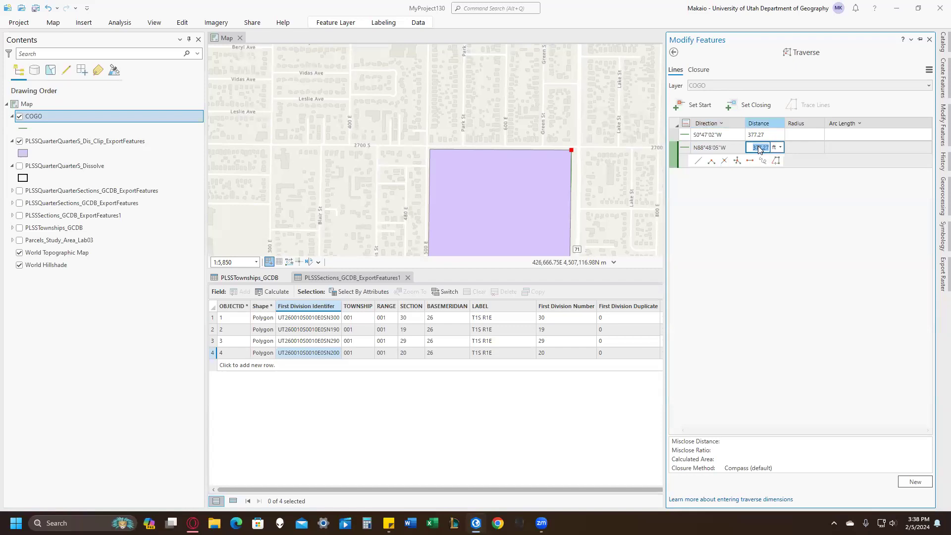
text(333.76)
key(Return)
Add the third traverse course with direction N1-11-55E and a distance of 372.38 ft.
key(BackSpace)
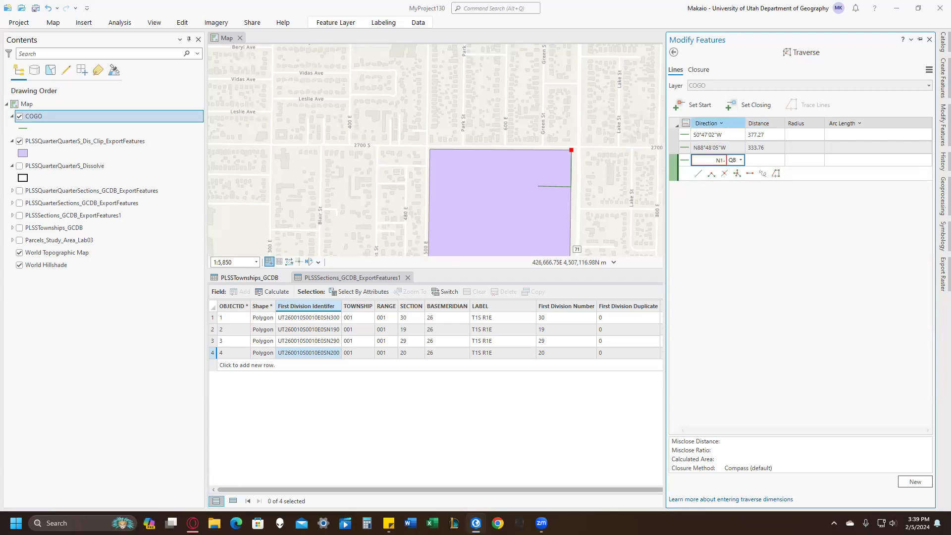
text(-55E)
click(751, 161)
key(BackSpace)
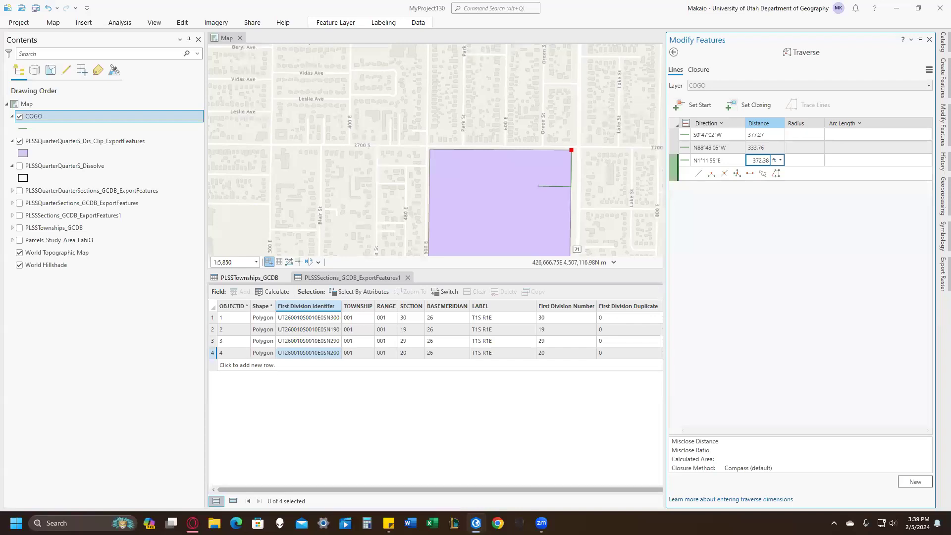
key(Return)
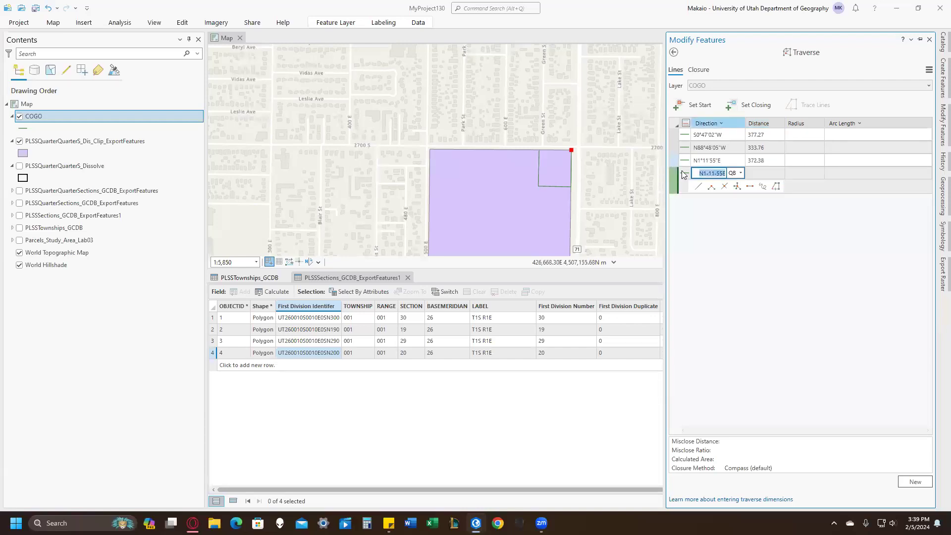
Add the closing traverse course with direction S89-38-46E and a distance of 331.07 ft, and save all edits.
key(BackSpace)
text(S89-38-46E)
key(Tab)
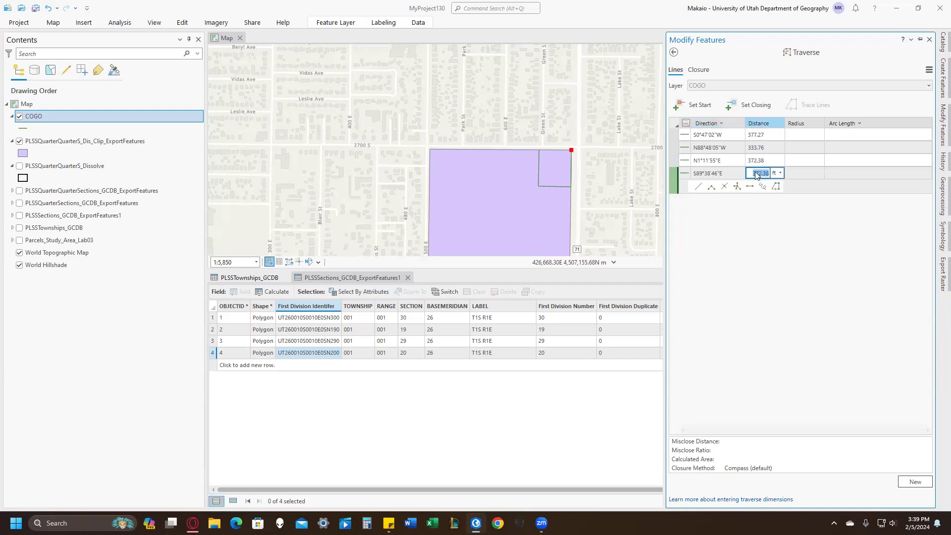
key(BackSpace)
click(181, 23)
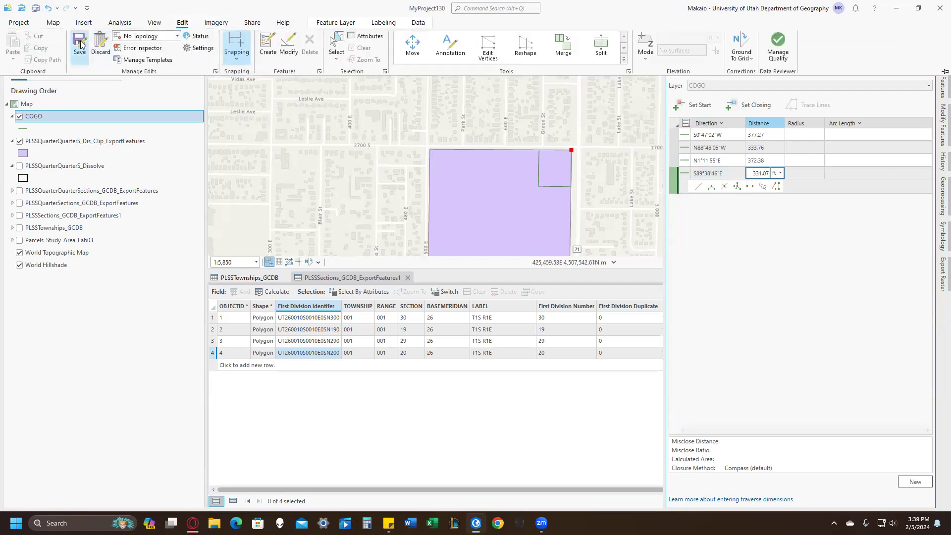
click(80, 45)
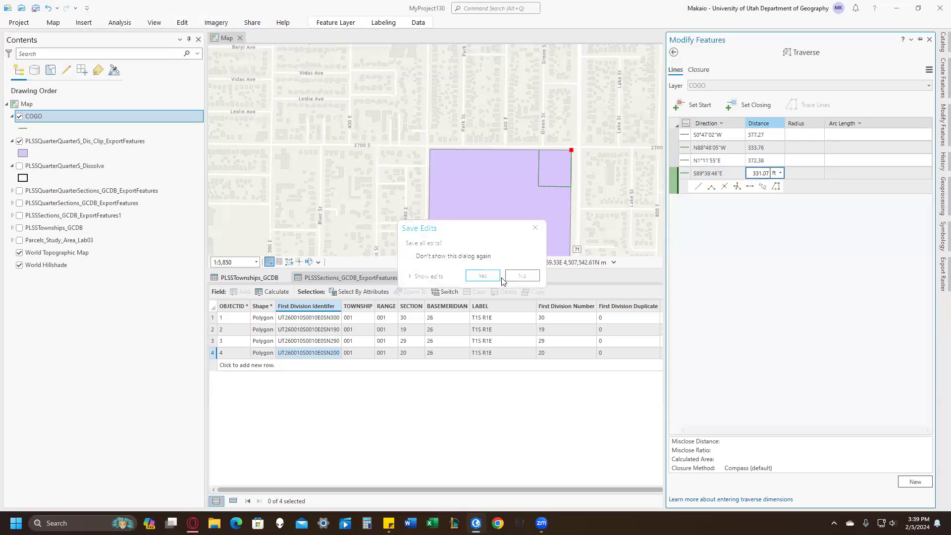
key(Return)
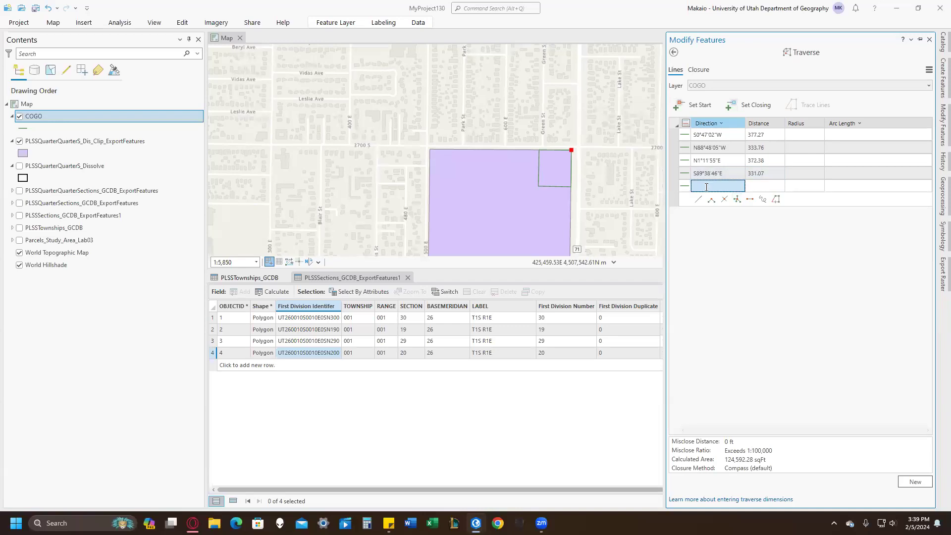
click(615, 204)
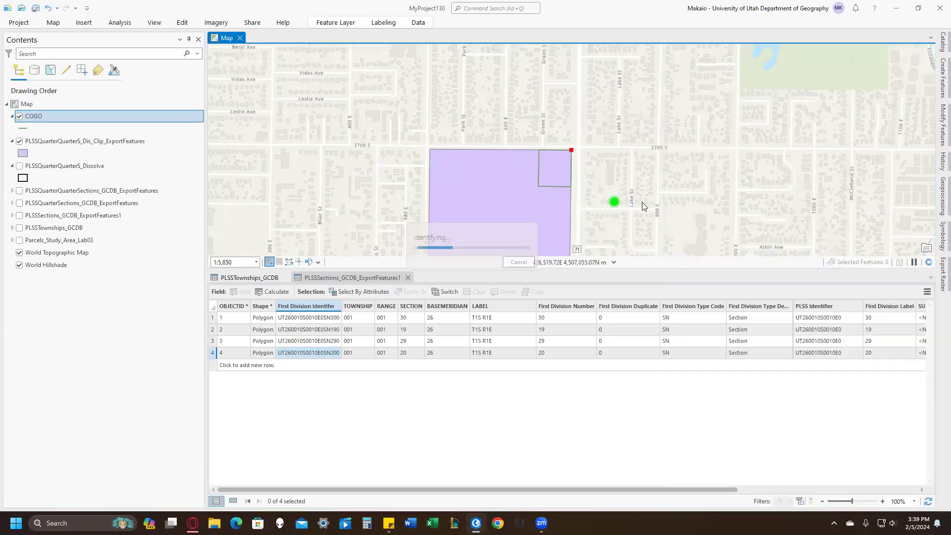
click(522, 270)
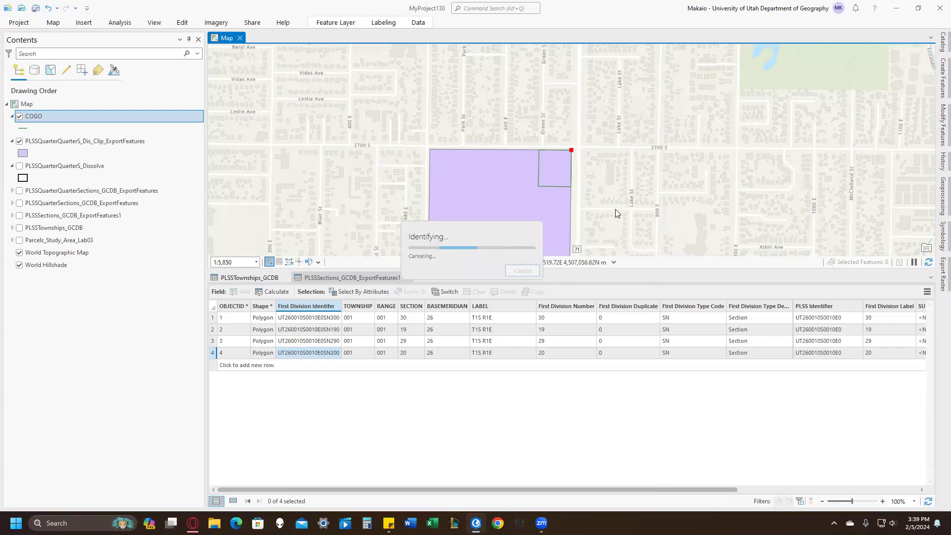
drag(610, 233, 610, 149)
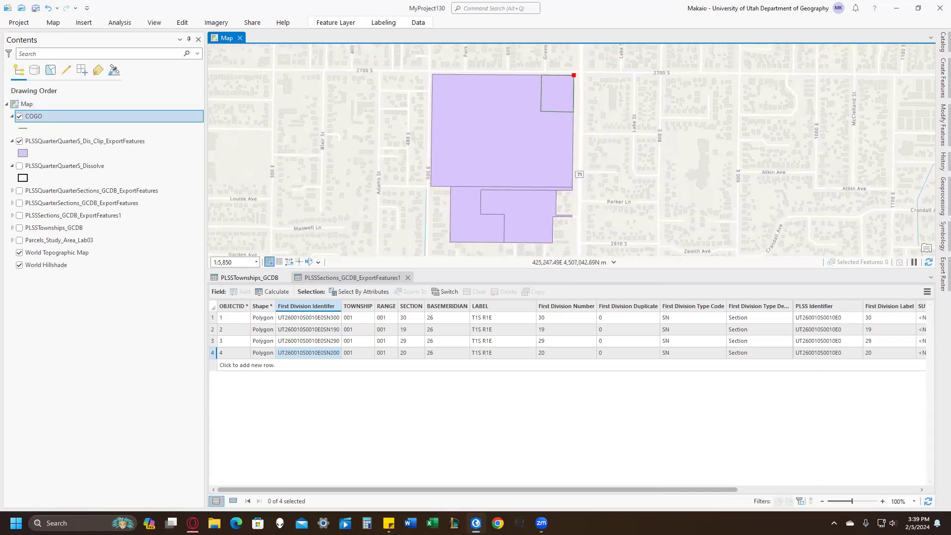
Switch to the Lab 3 Assignment in the browser and review the instructions on converting the traverse lines and pasting the parcel, and return to ArcGIS Pro.
key(alt+Tab)
scroll(317, 307, down, 10)
scroll(317, 304, up, 1)
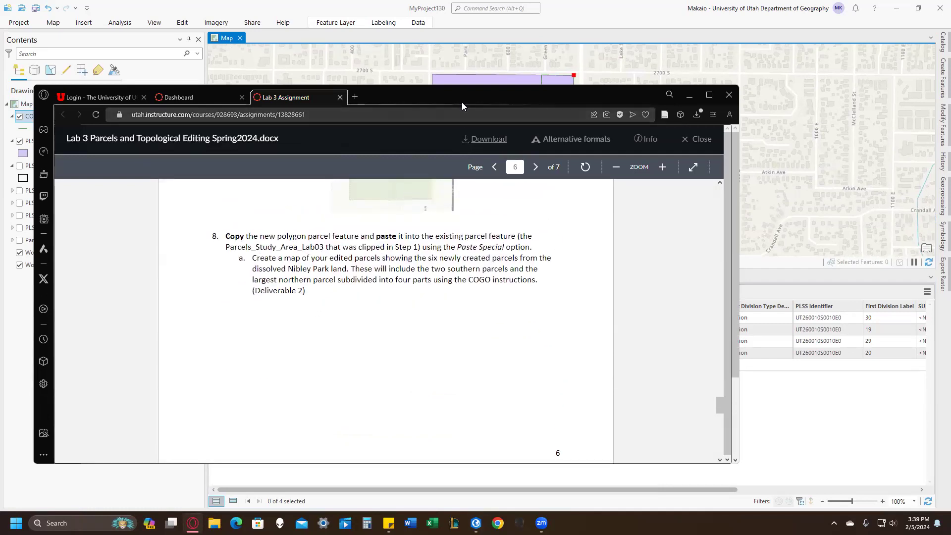
scroll(396, 217, up, 4)
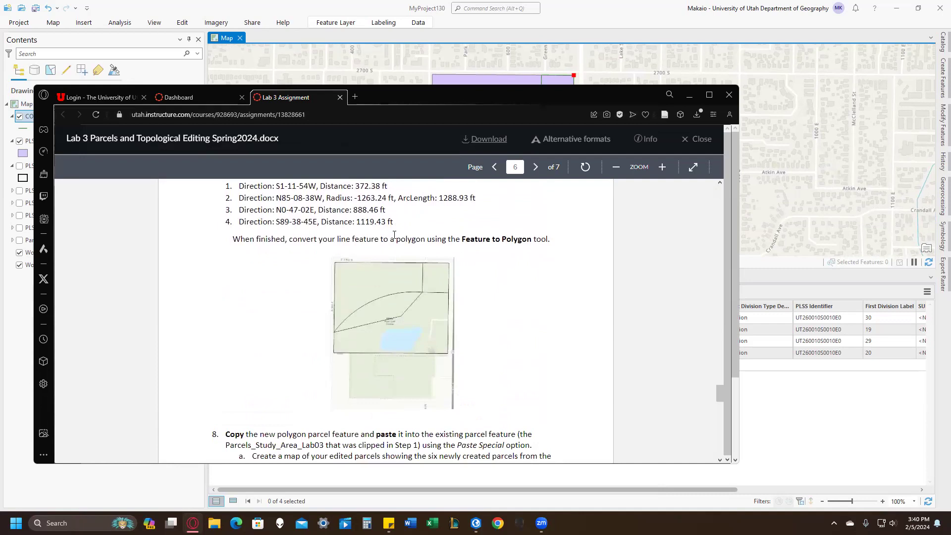
scroll(396, 228, down, 1)
drag(461, 190, 531, 190)
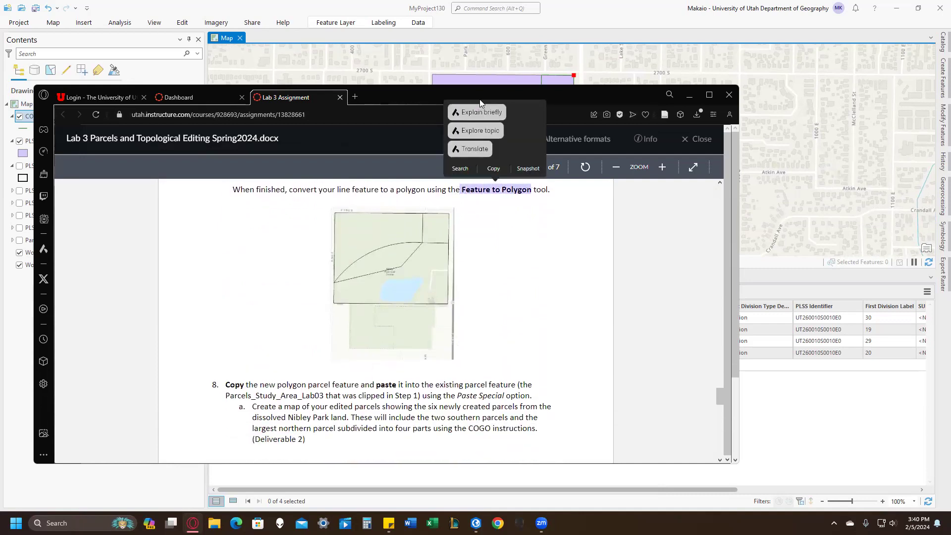
click(406, 34)
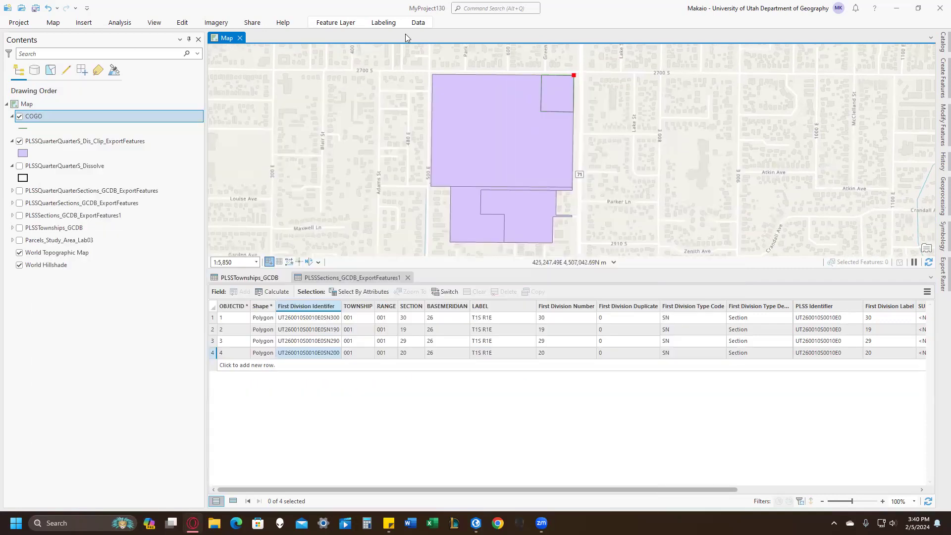
Run Feature To Polygon on the COGO layer with output COGO_FeatureToPolygon, saving pending edits, and hide the COGO line layer.
click(506, 9)
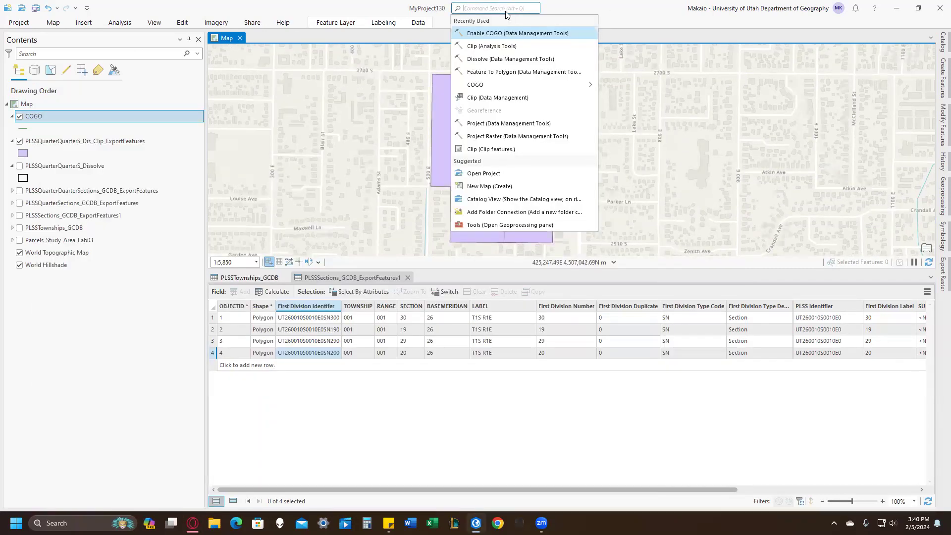
text(feature to polygon)
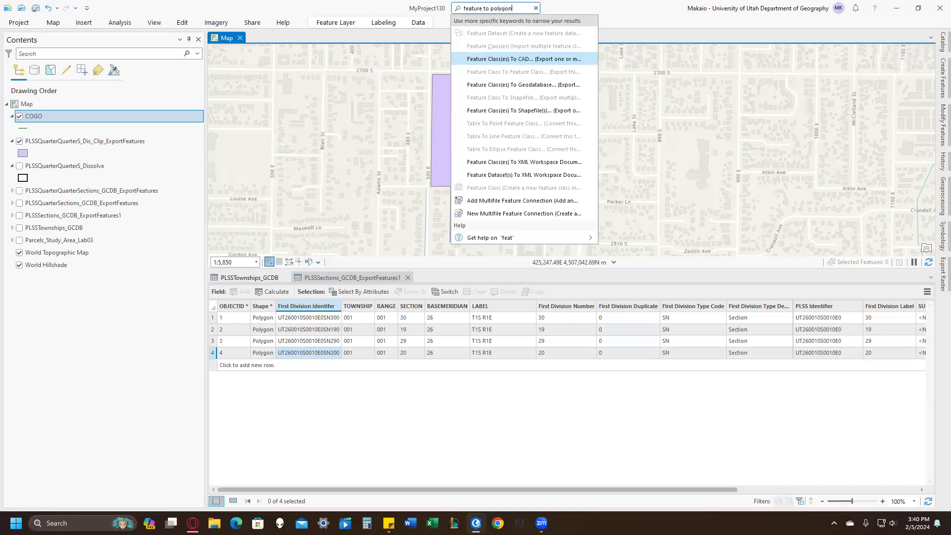
click(506, 33)
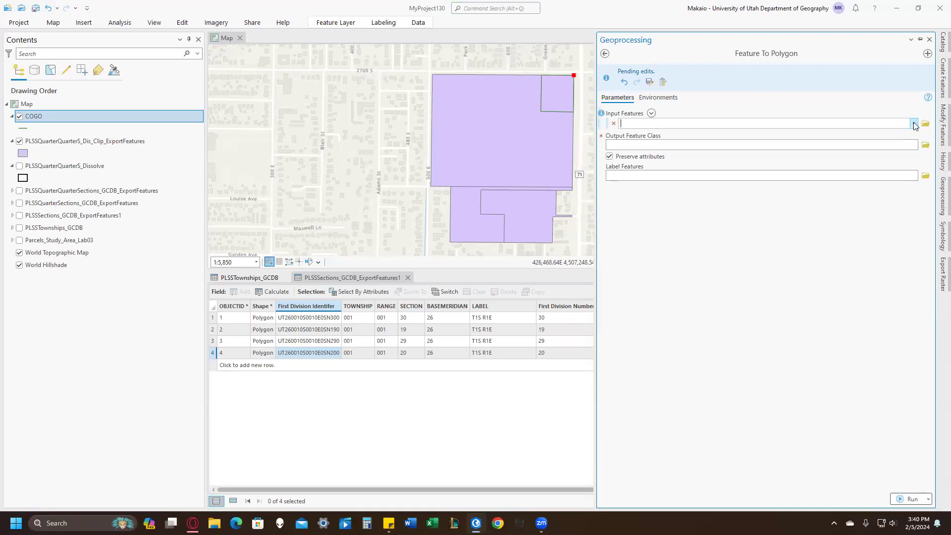
click(914, 124)
click(857, 135)
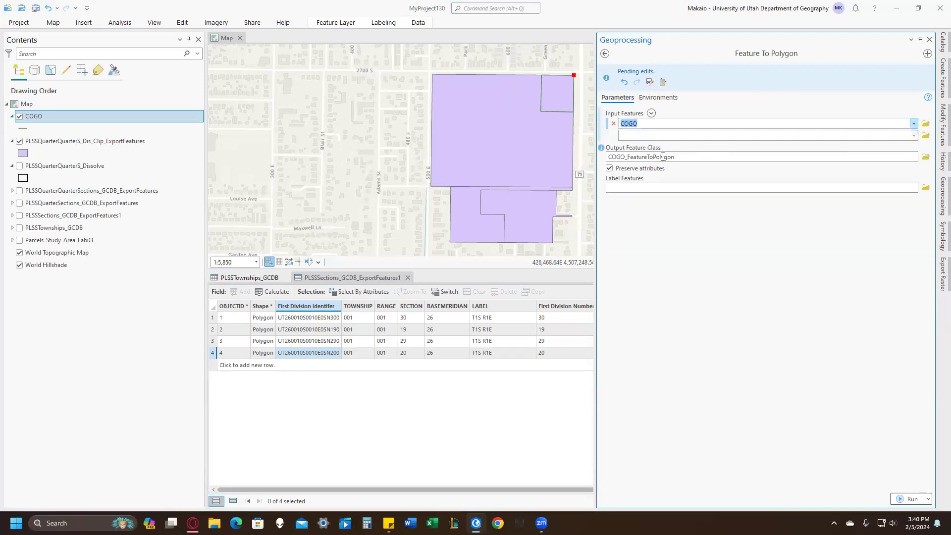
click(907, 499)
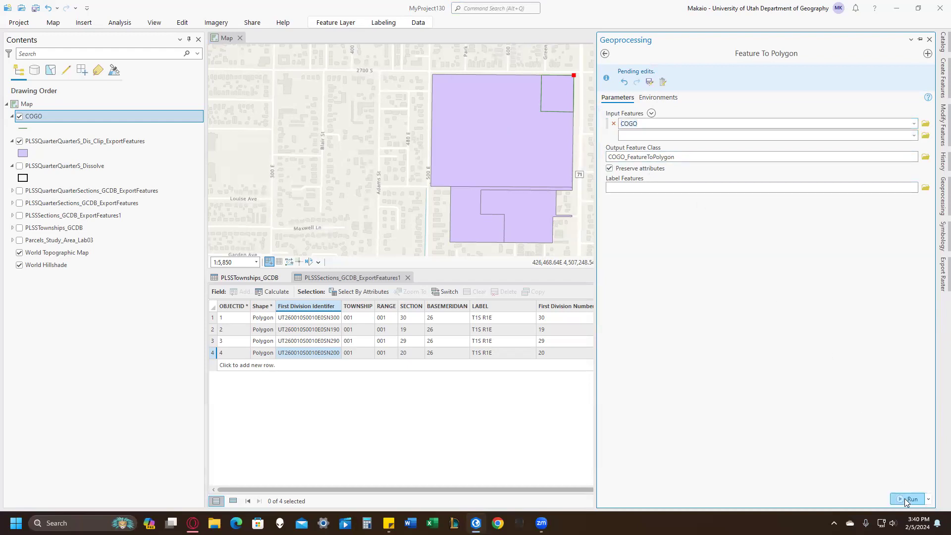
click(649, 81)
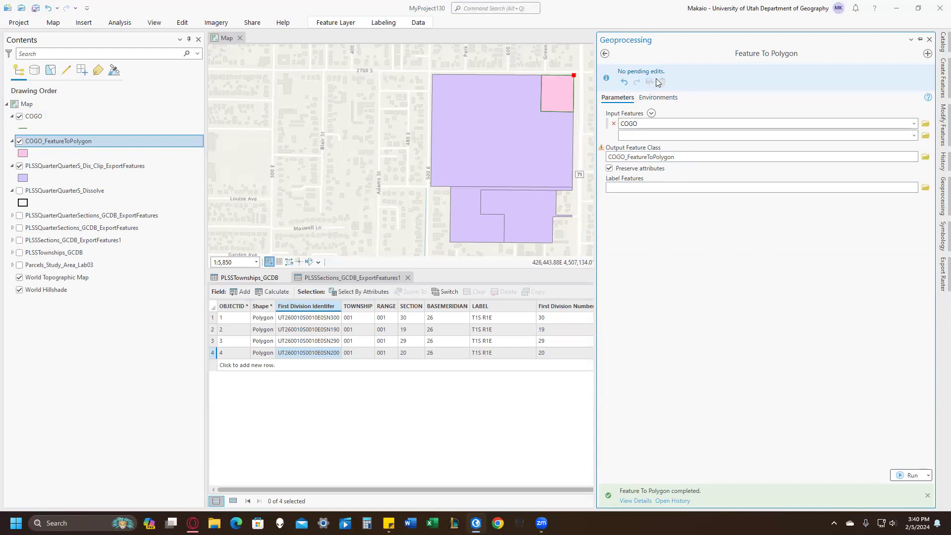
drag(557, 60, 555, 63)
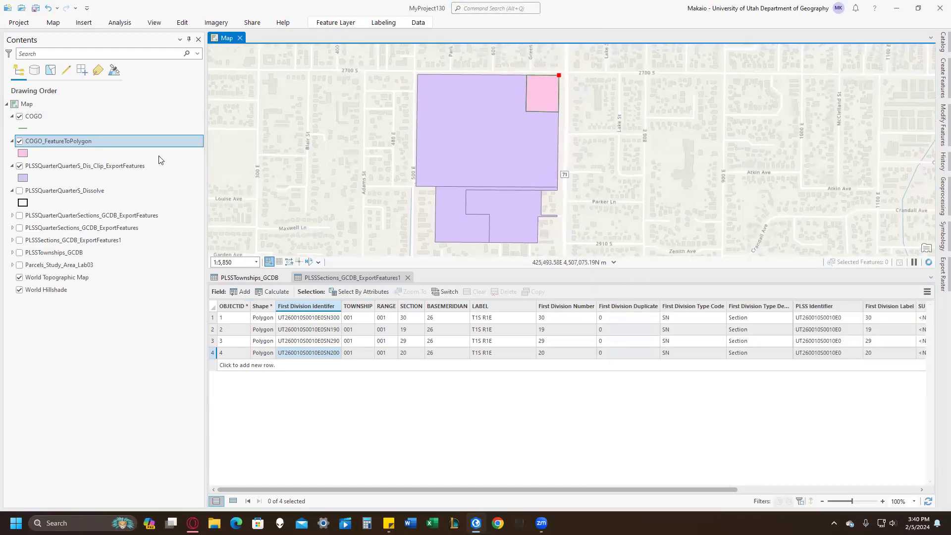
click(20, 116)
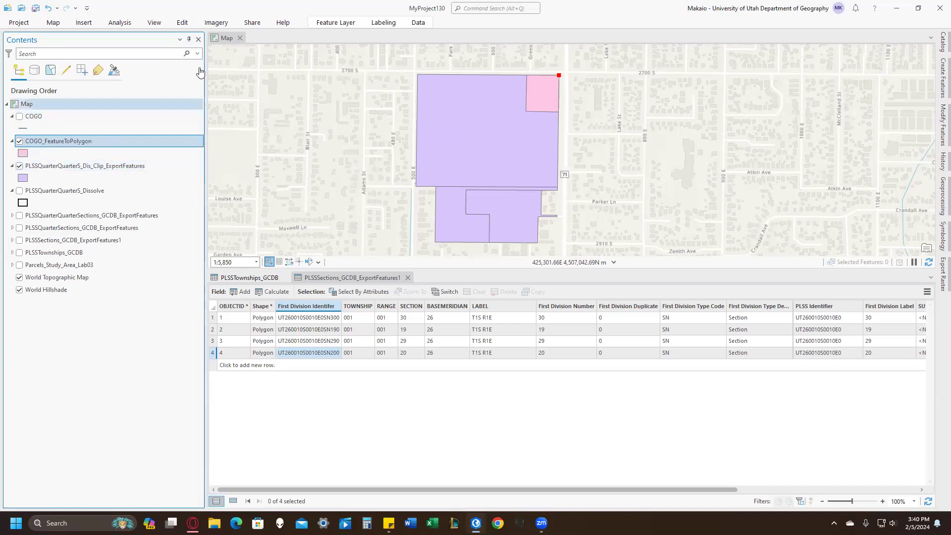
Select the COGO_FeatureToPolygon parcel in the northeast corner with rectangle selection and copy it.
click(182, 23)
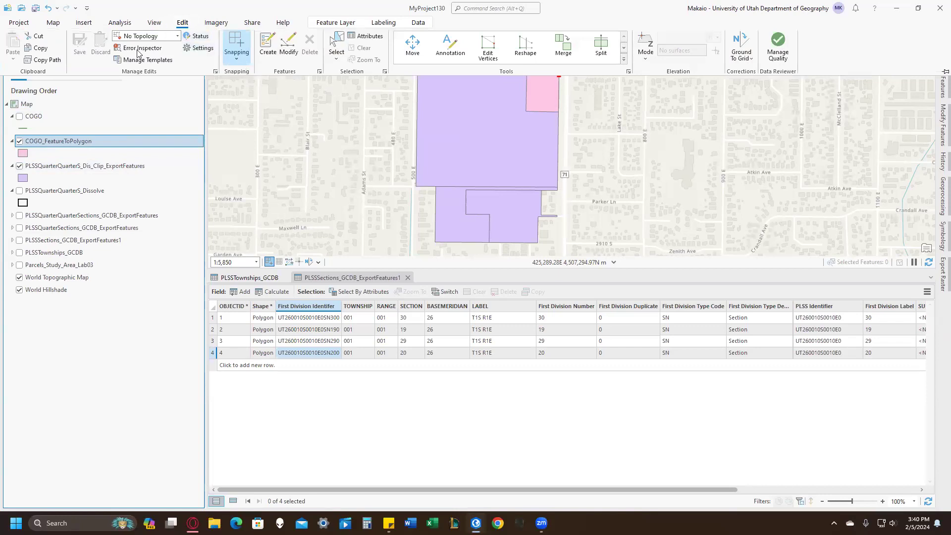
click(53, 22)
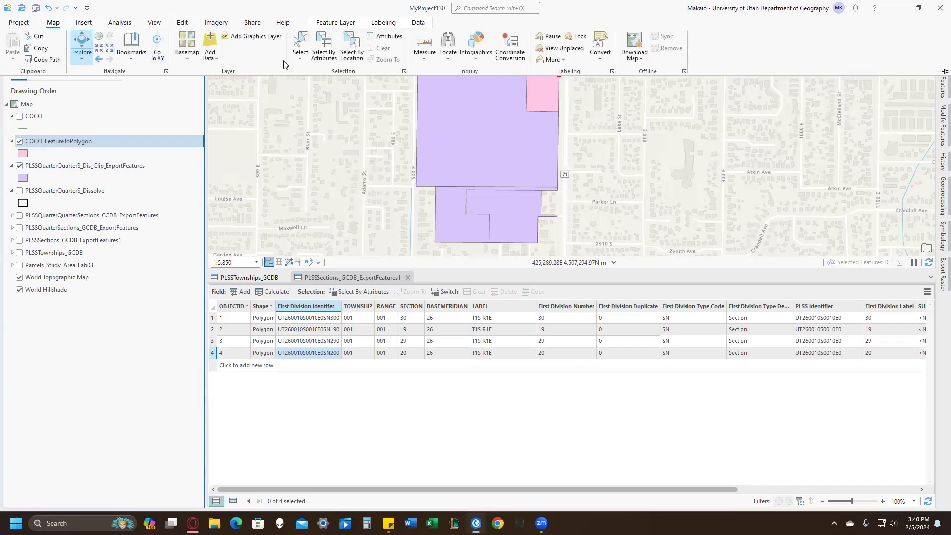
click(183, 23)
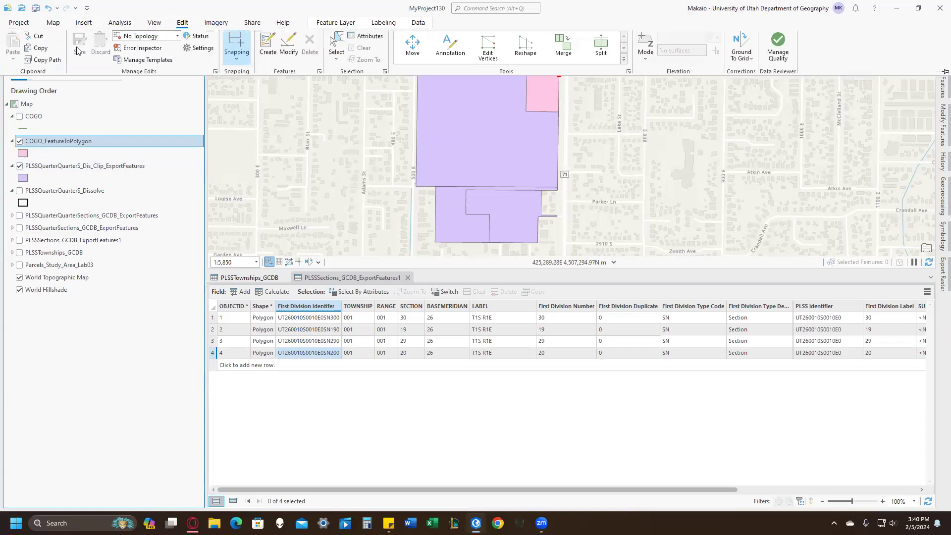
click(55, 24)
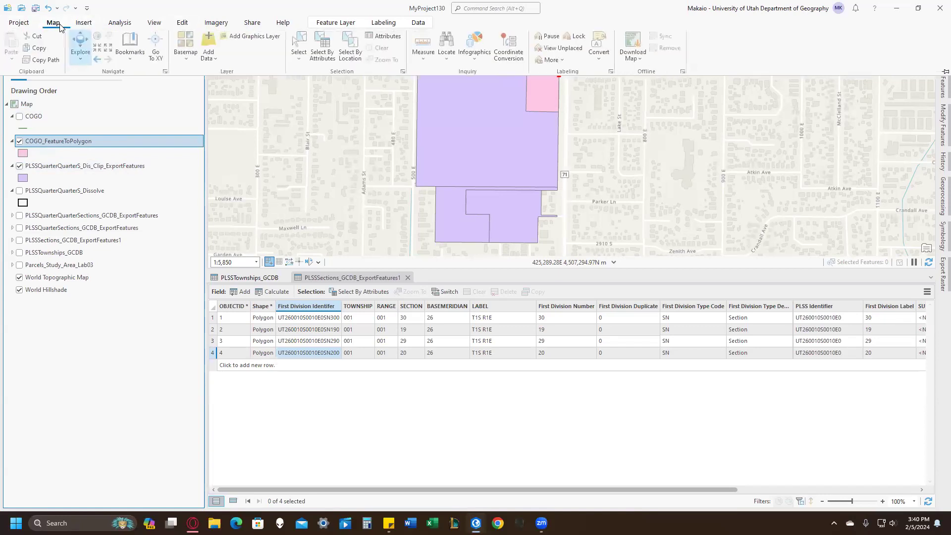
click(299, 55)
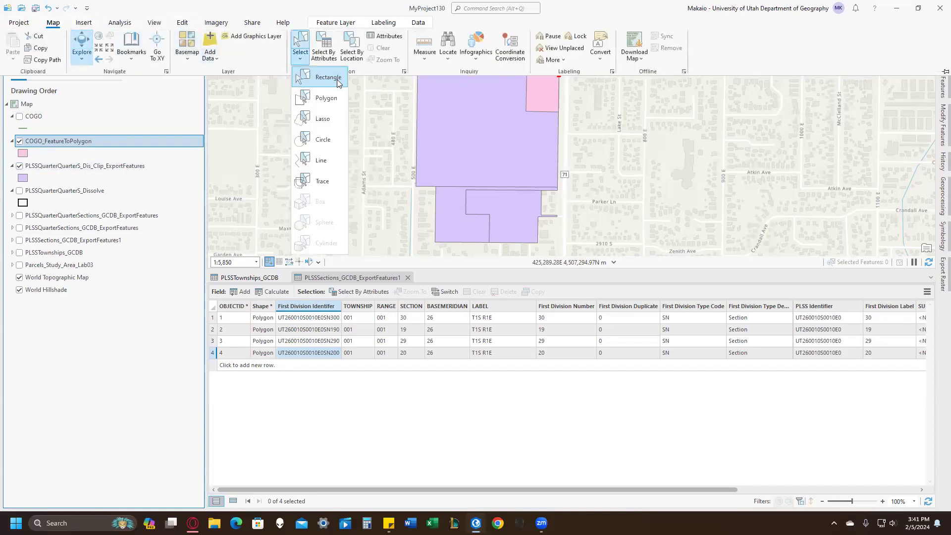
click(337, 79)
click(544, 91)
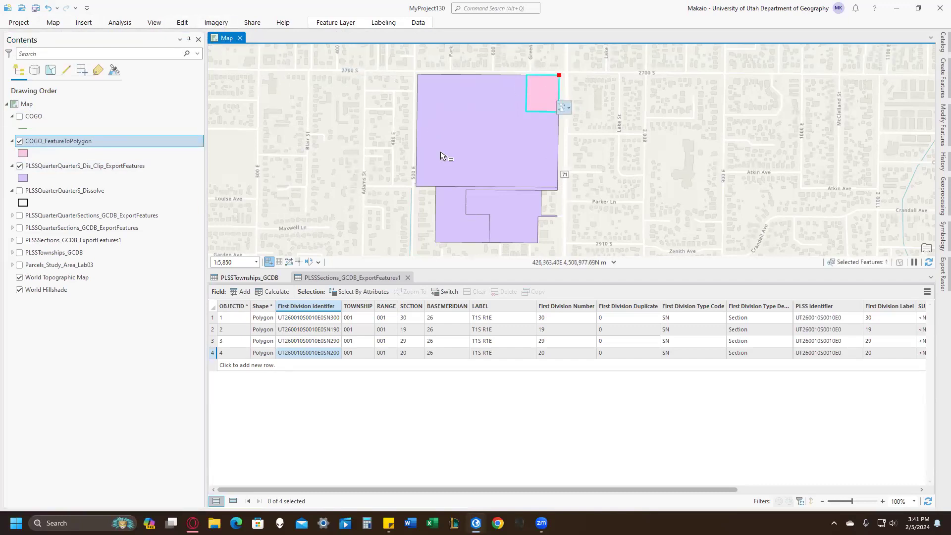
click(189, 26)
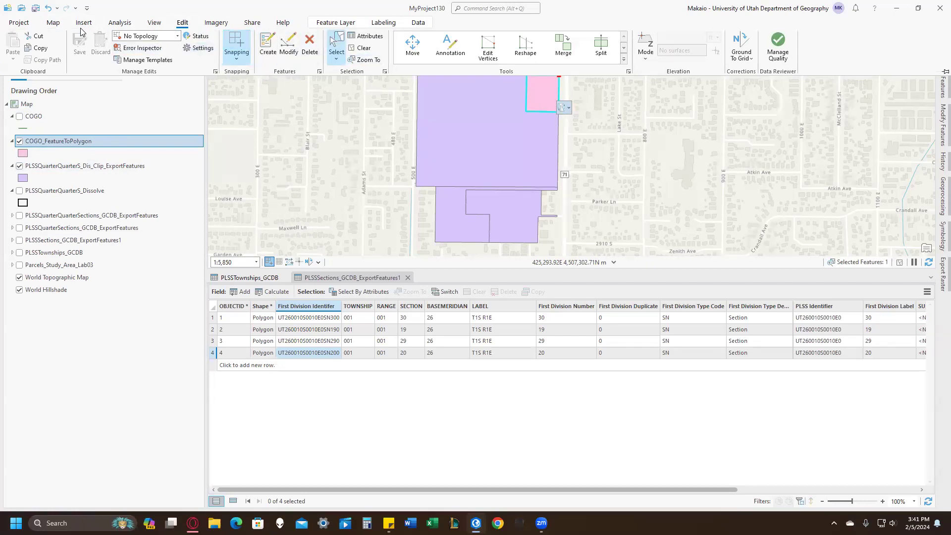
click(42, 50)
Paste the copied polygon into the PLSSQuarterQuarterS_Dis_Clip_ExportFeatures layer with Paste Special, keeping source attribute values.
click(93, 168)
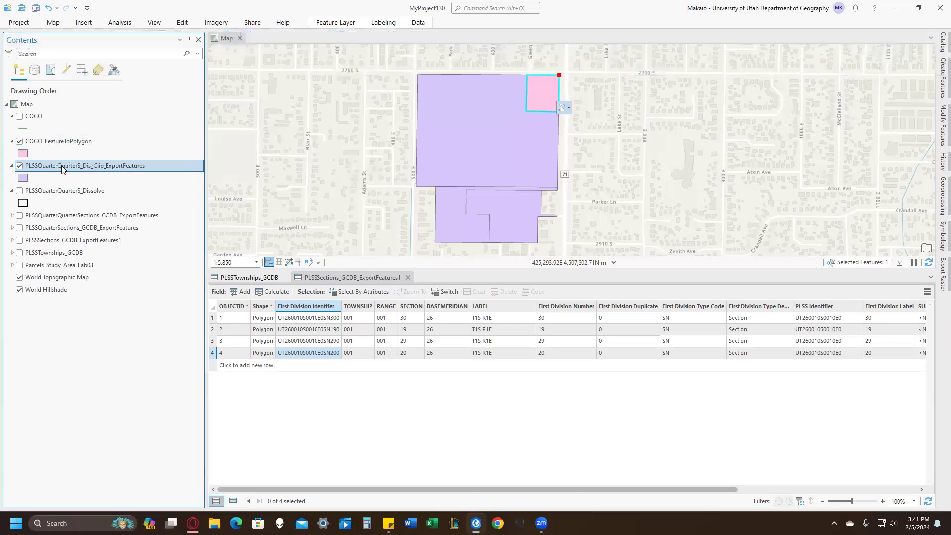
click(191, 24)
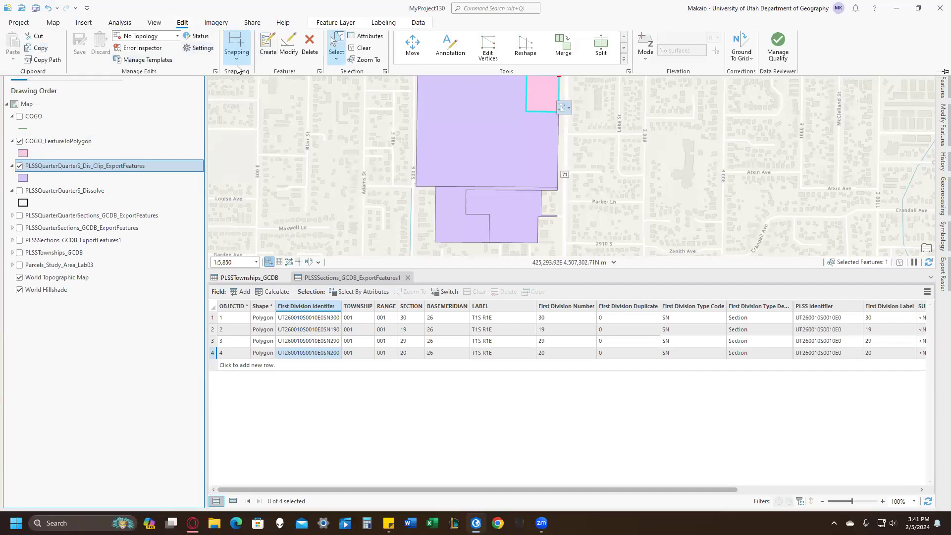
click(288, 53)
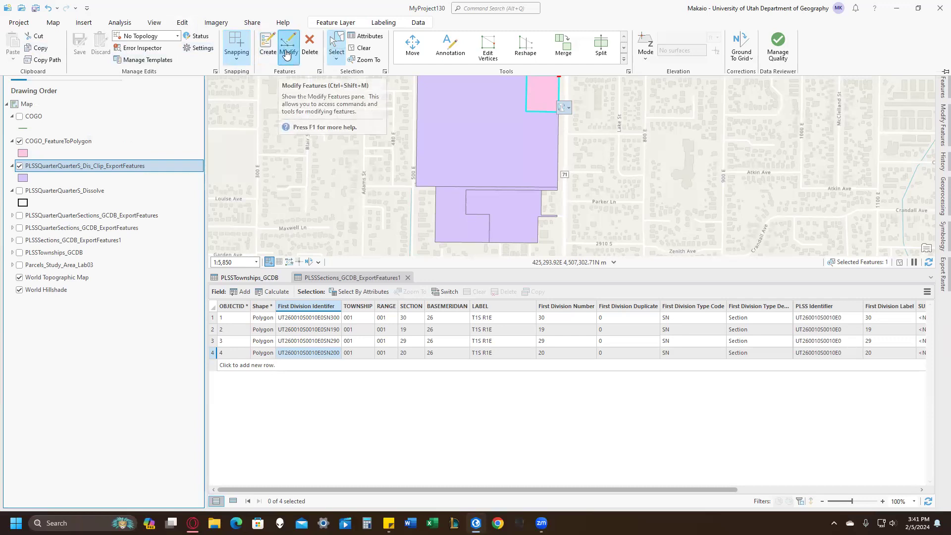
click(183, 23)
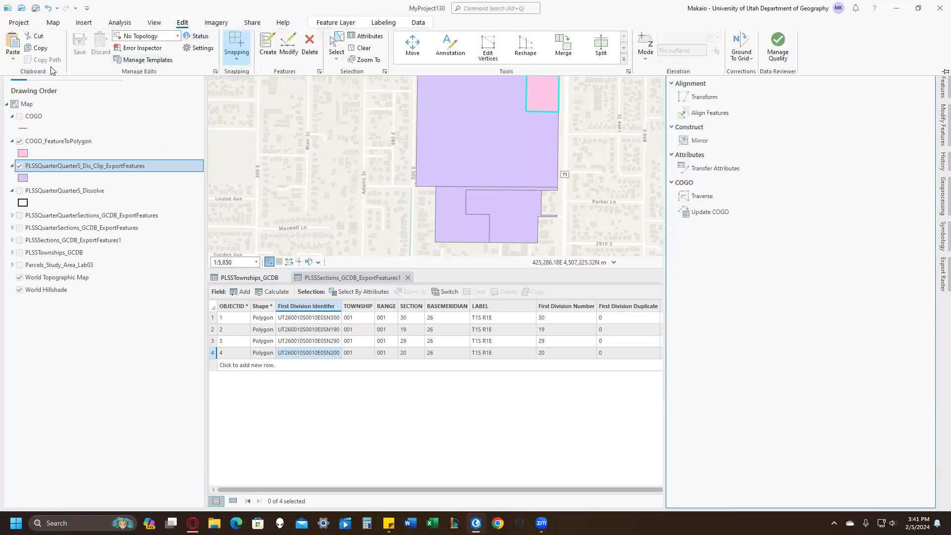
click(13, 57)
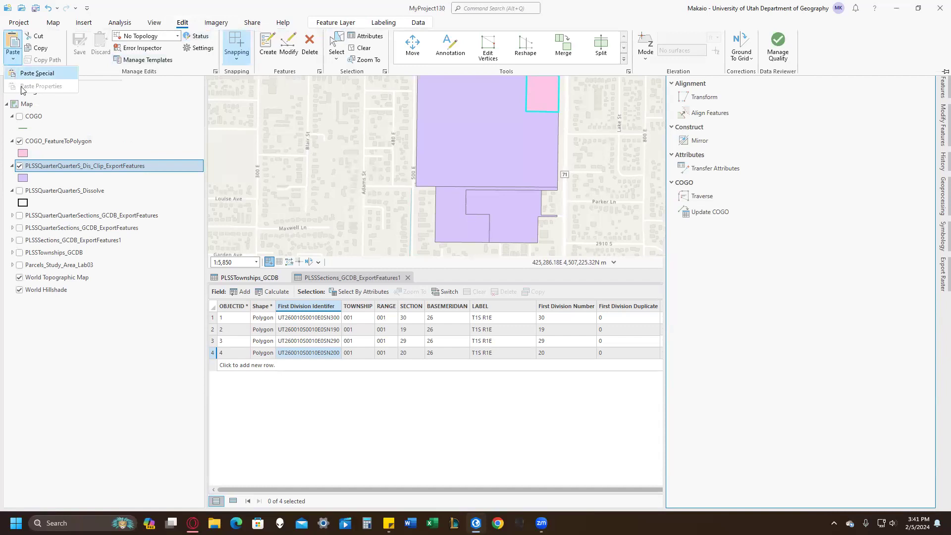
click(45, 75)
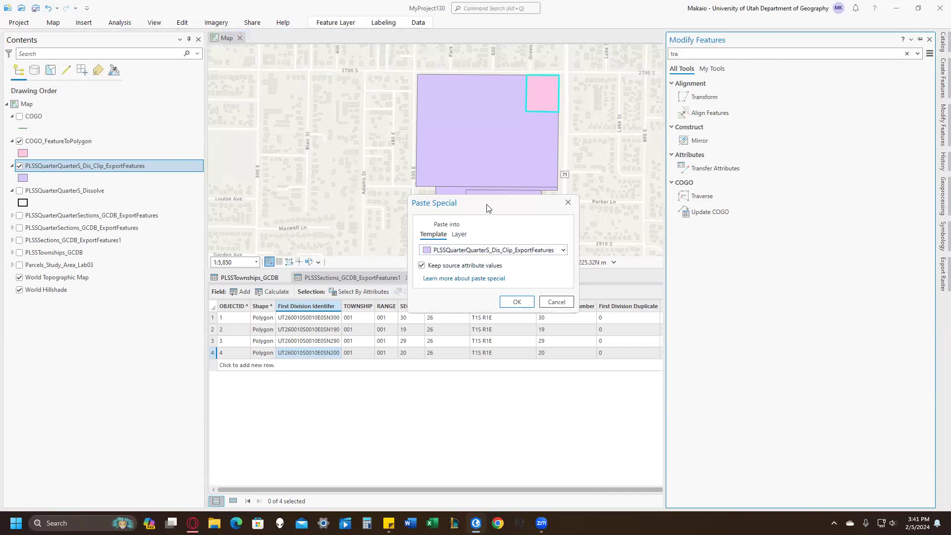
drag(483, 204, 306, 54)
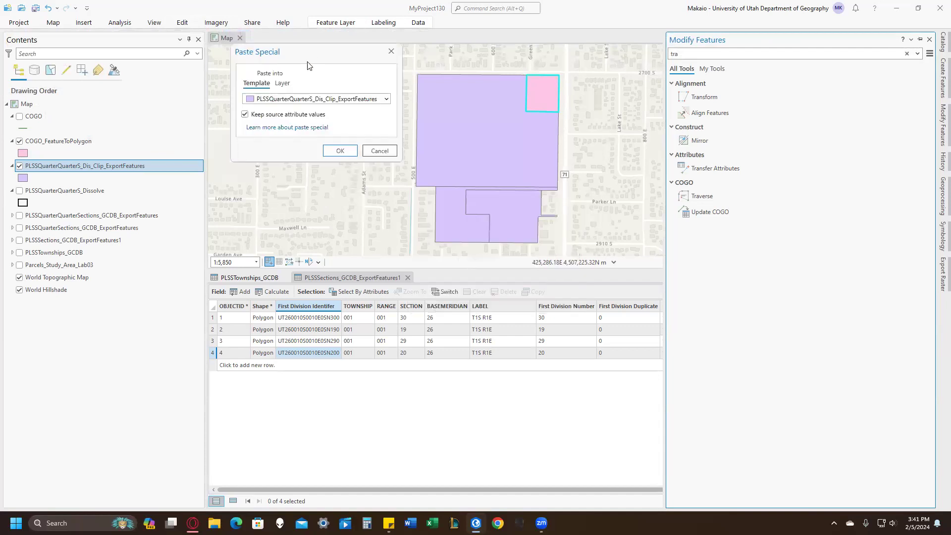
click(298, 101)
click(297, 101)
click(284, 84)
click(264, 99)
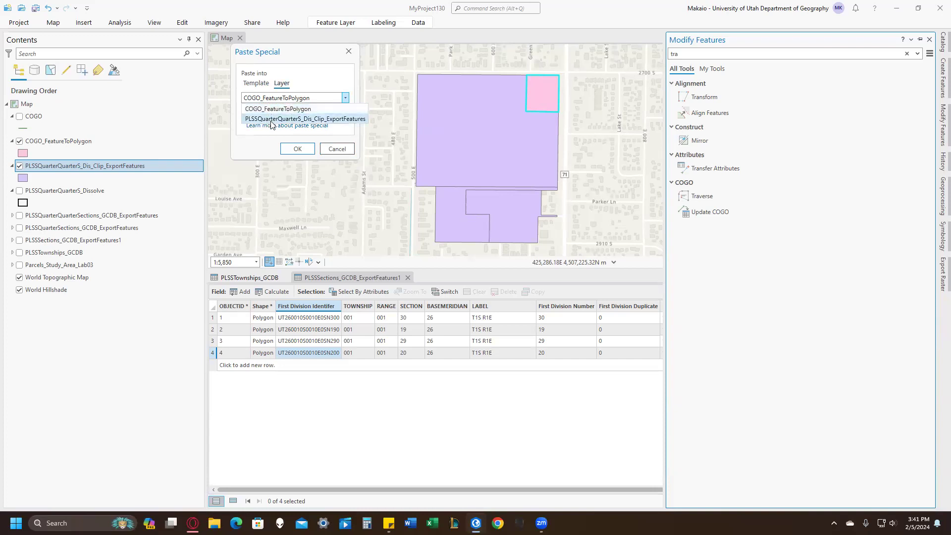
click(273, 119)
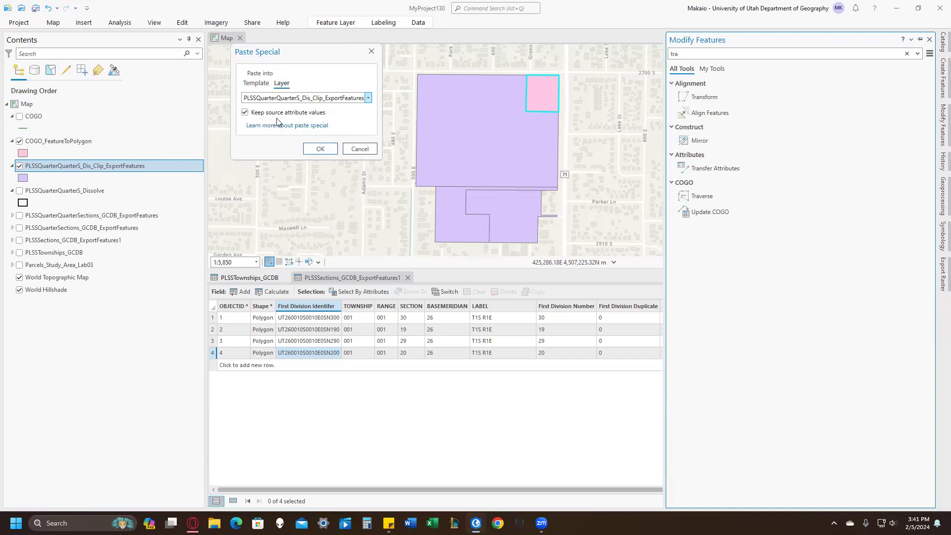
click(320, 149)
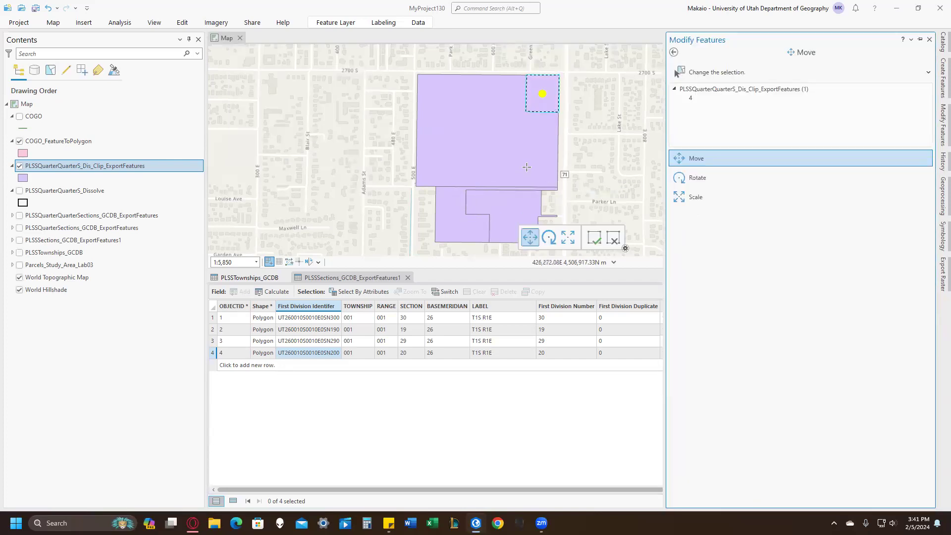
Save all edits, finish the pasted parcel's placement without moving it, and hide the COGO_FeatureToPolygon layer.
click(183, 22)
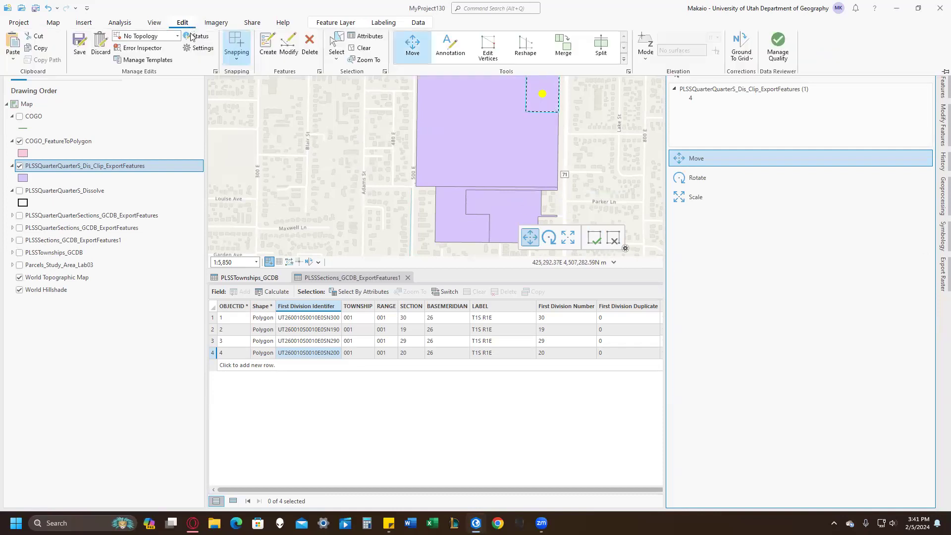
click(86, 44)
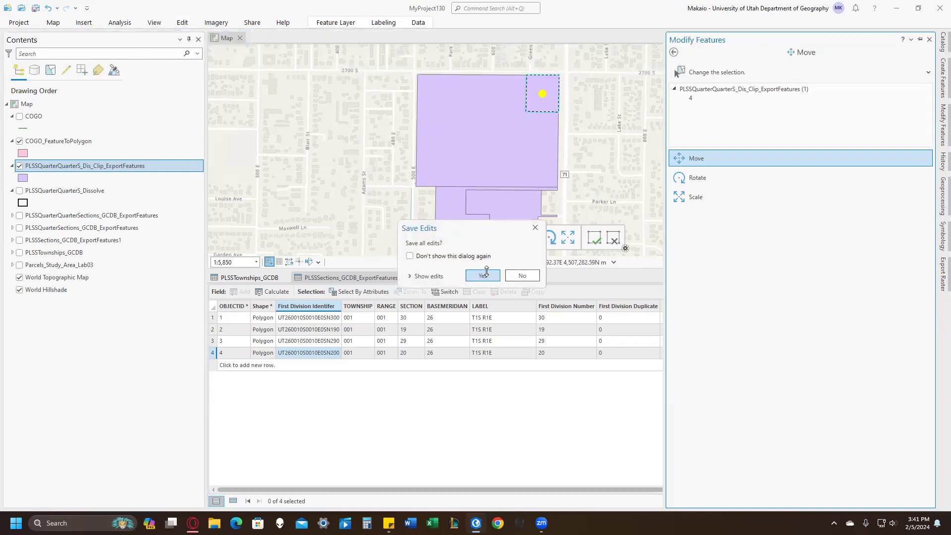
click(484, 274)
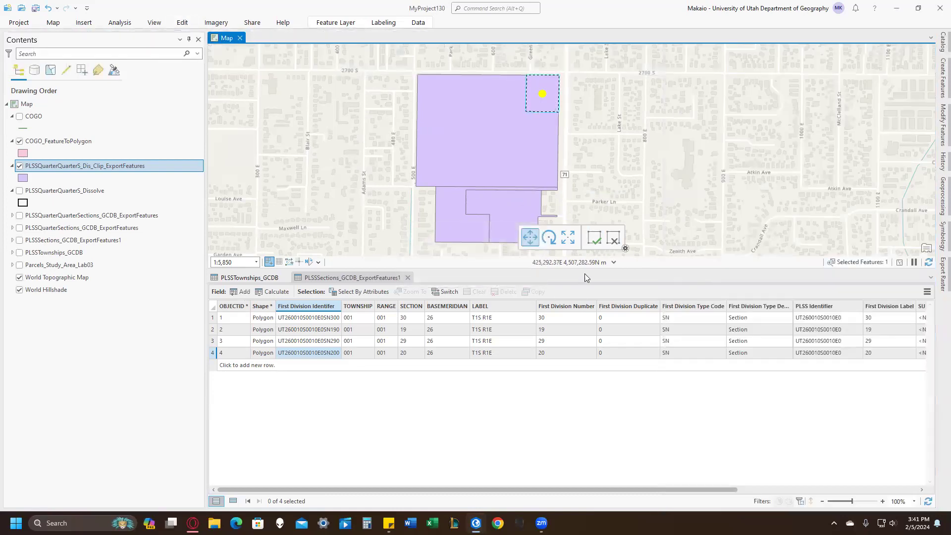
click(597, 240)
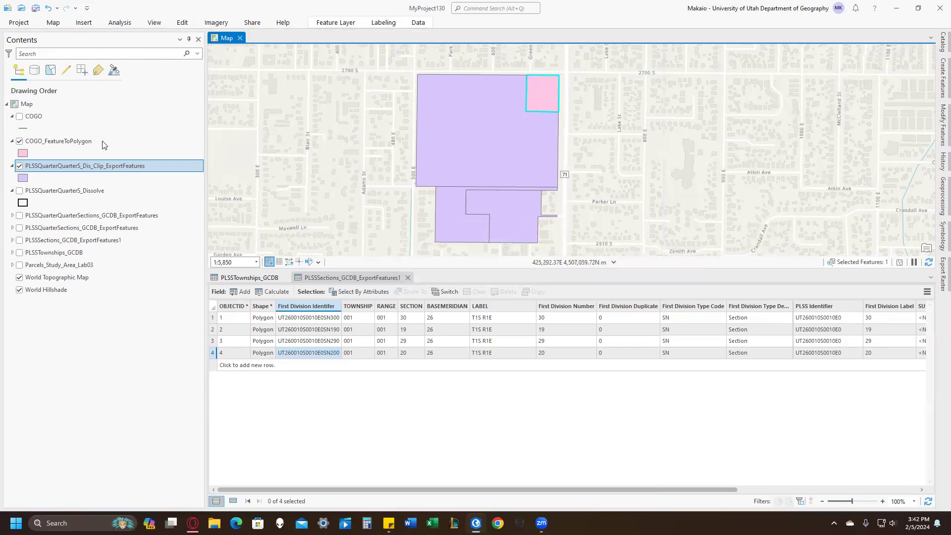
click(19, 142)
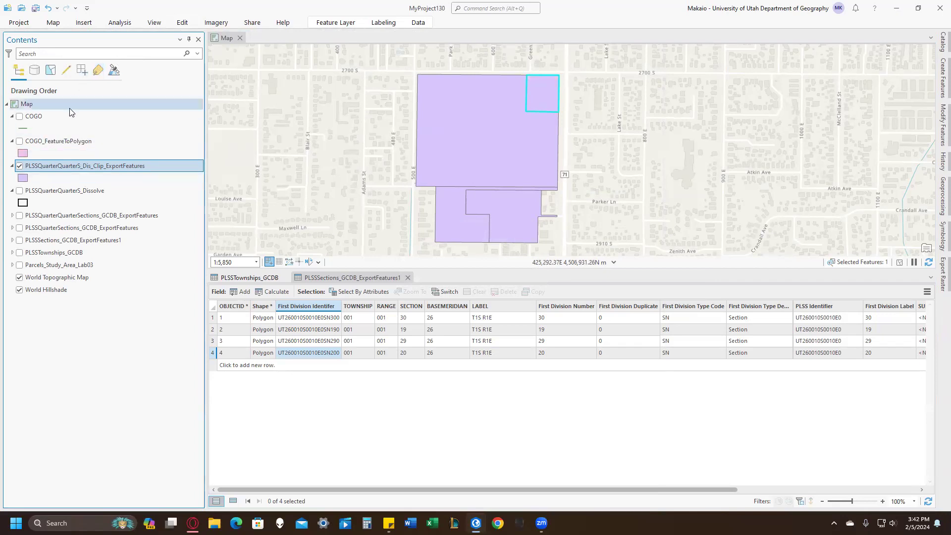
Clear the selection of the pasted parcel in the northeast corner of the map.
click(183, 22)
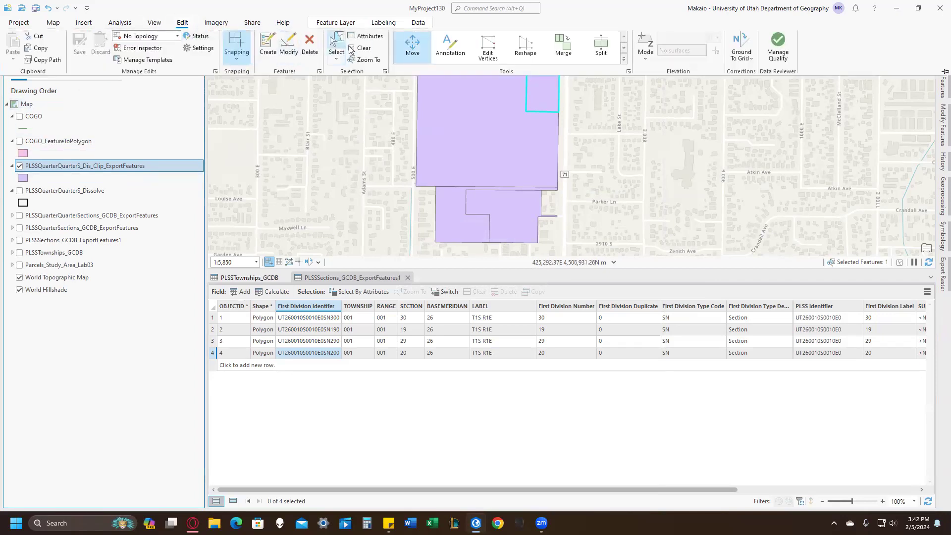
click(366, 50)
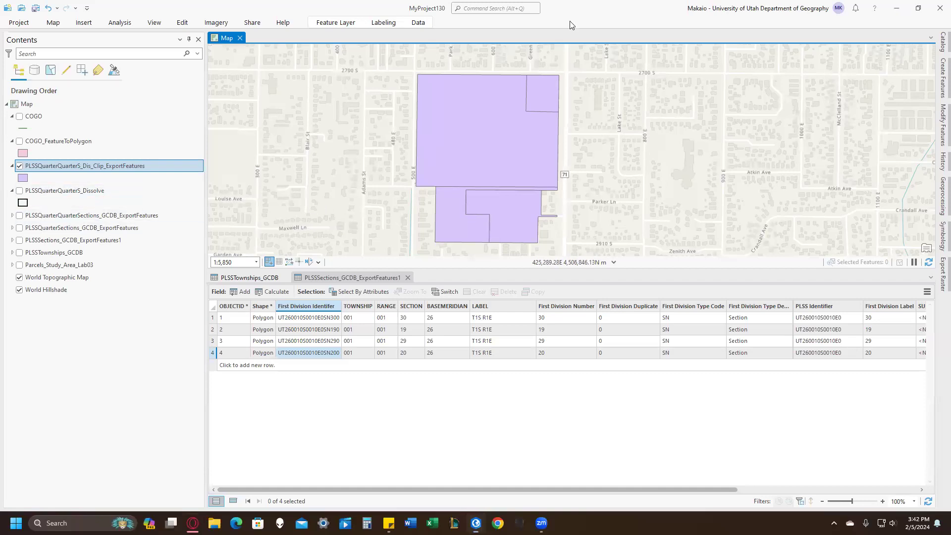
Switch to the web browser with the Lab 3 Assignment page and maximize its window.
key(alt+Tab)
click(748, 79)
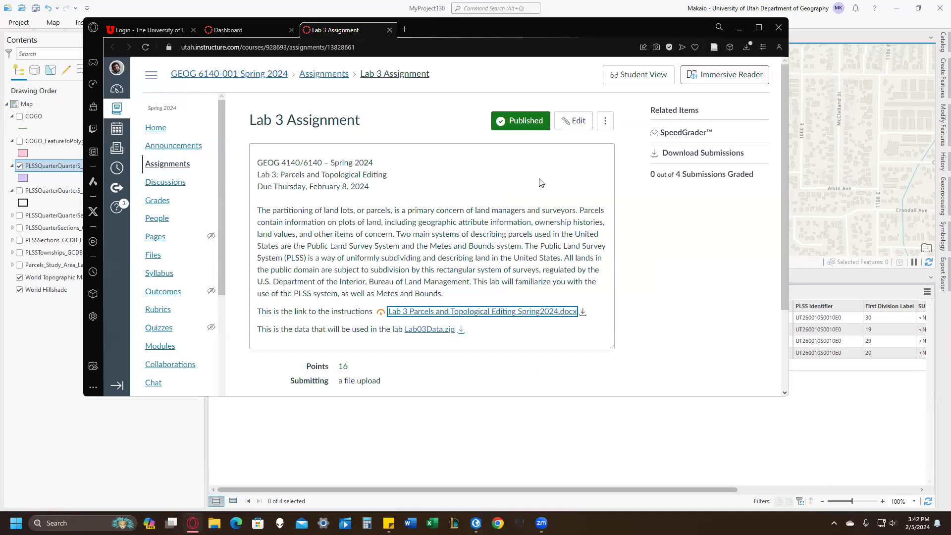
double_click(504, 27)
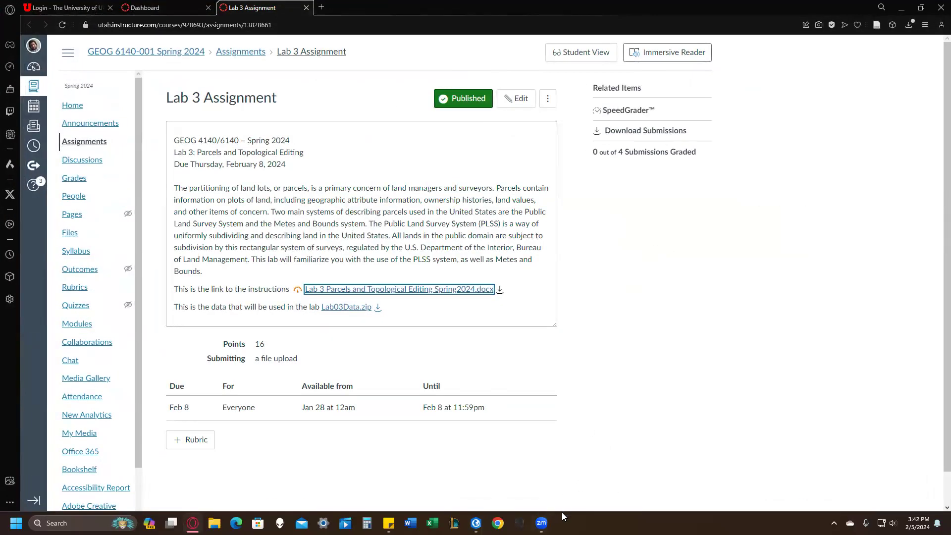
mouse_move(542, 523)
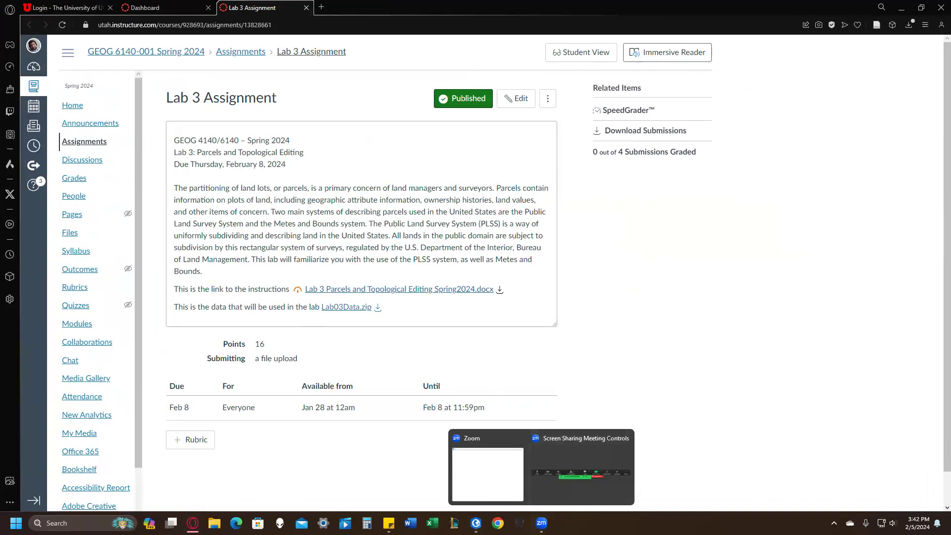
click(488, 475)
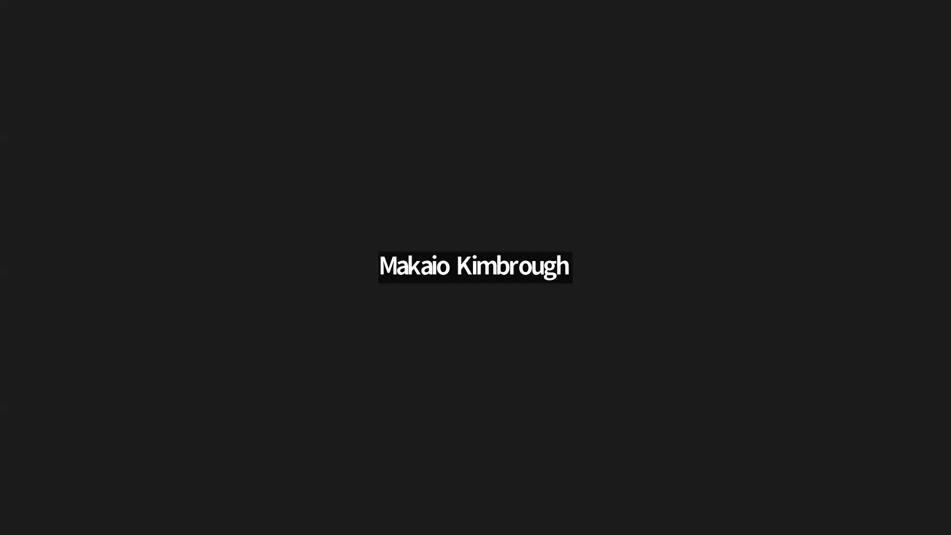